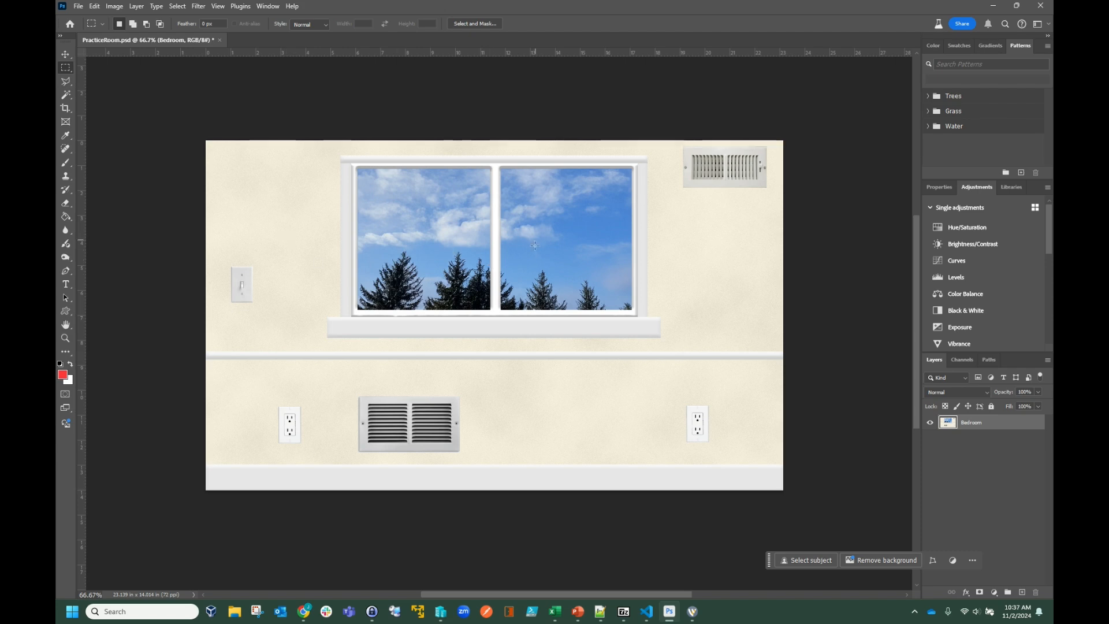
Collapse and re-expand the Layers panel, and turn its display off and on again.
double_click(936, 362)
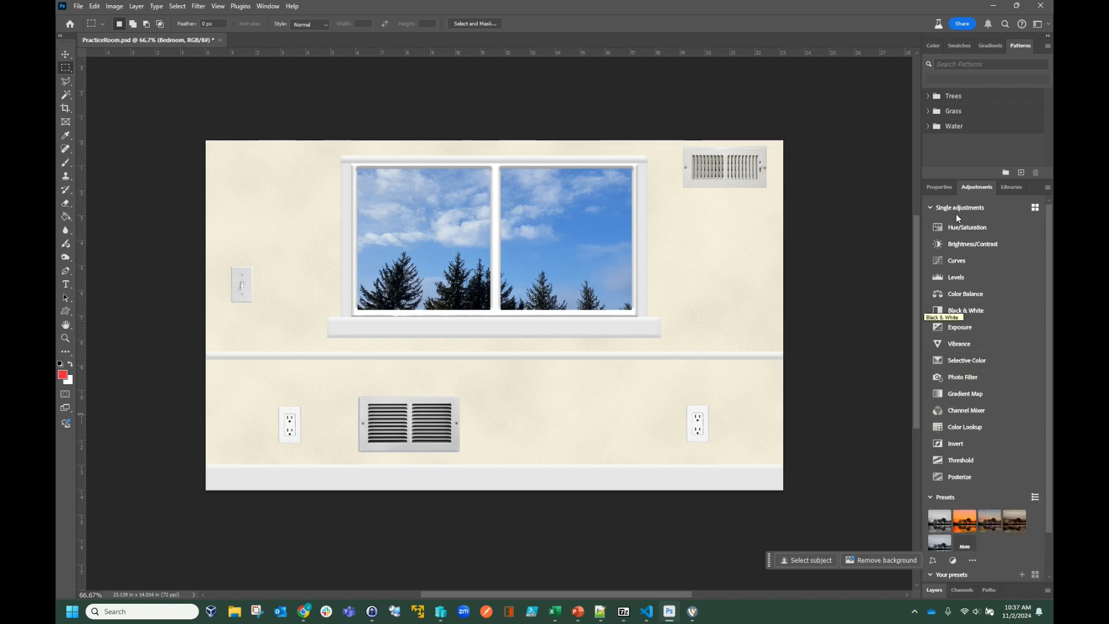
click(933, 590)
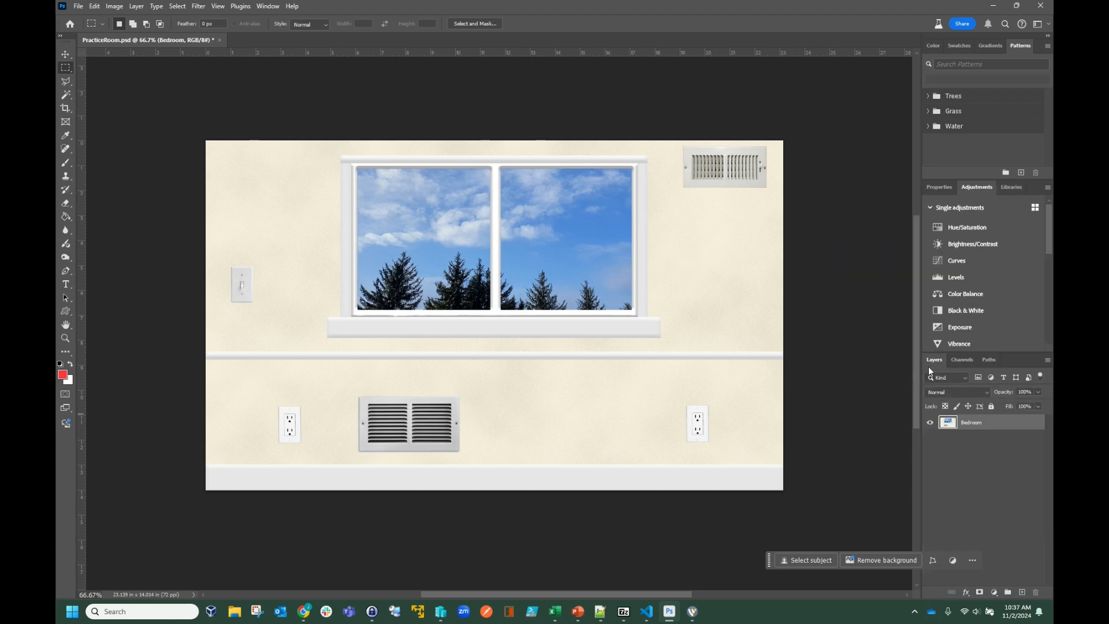
click(265, 7)
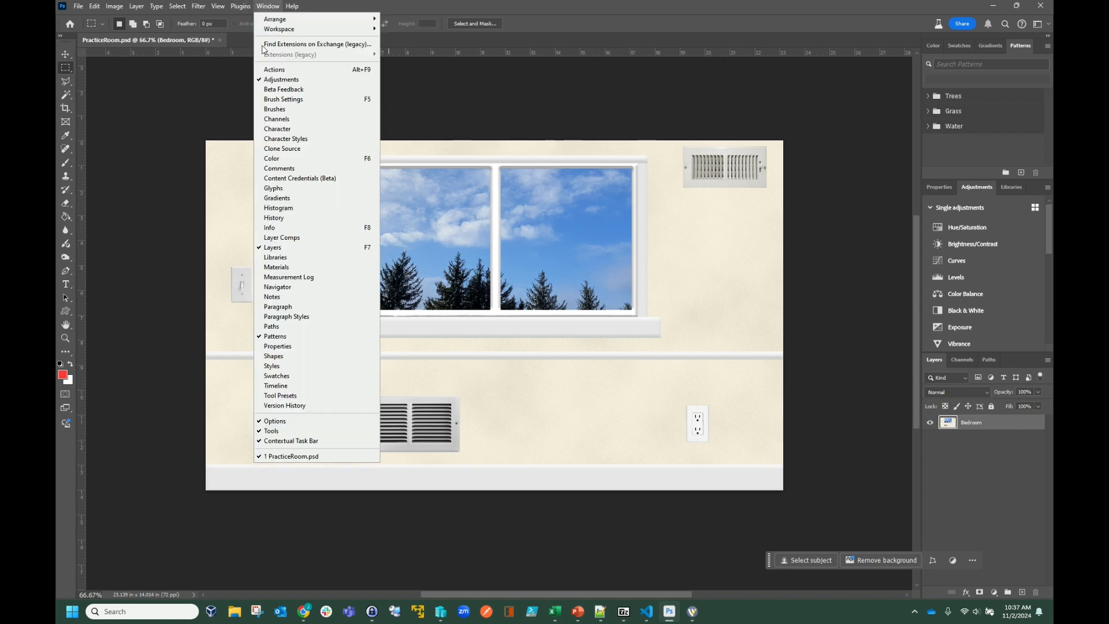
click(273, 247)
click(273, 5)
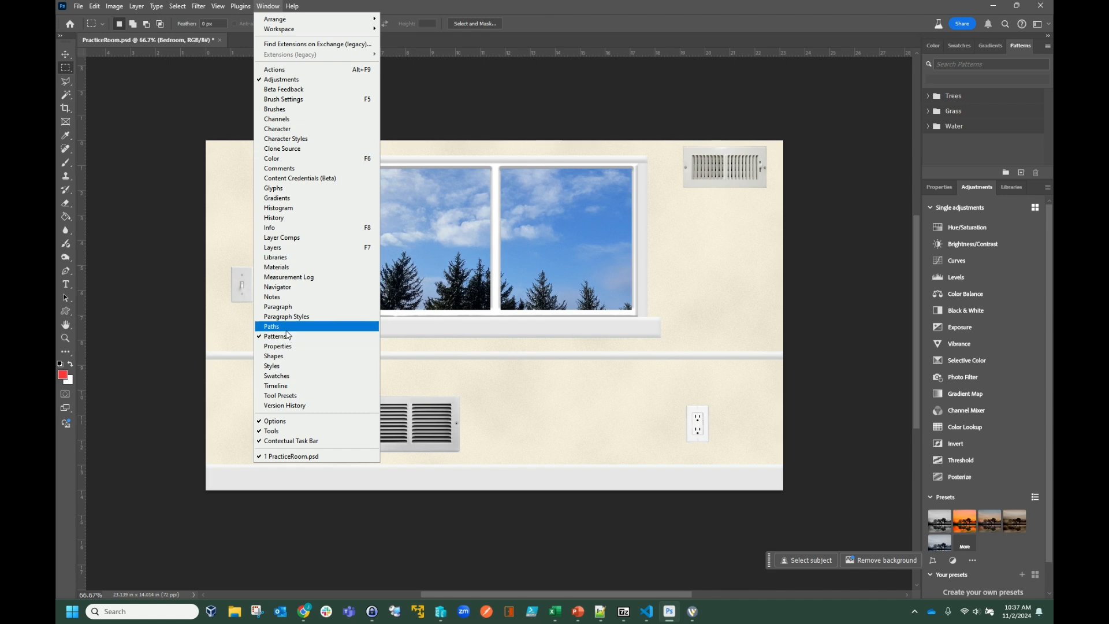
click(278, 248)
click(268, 6)
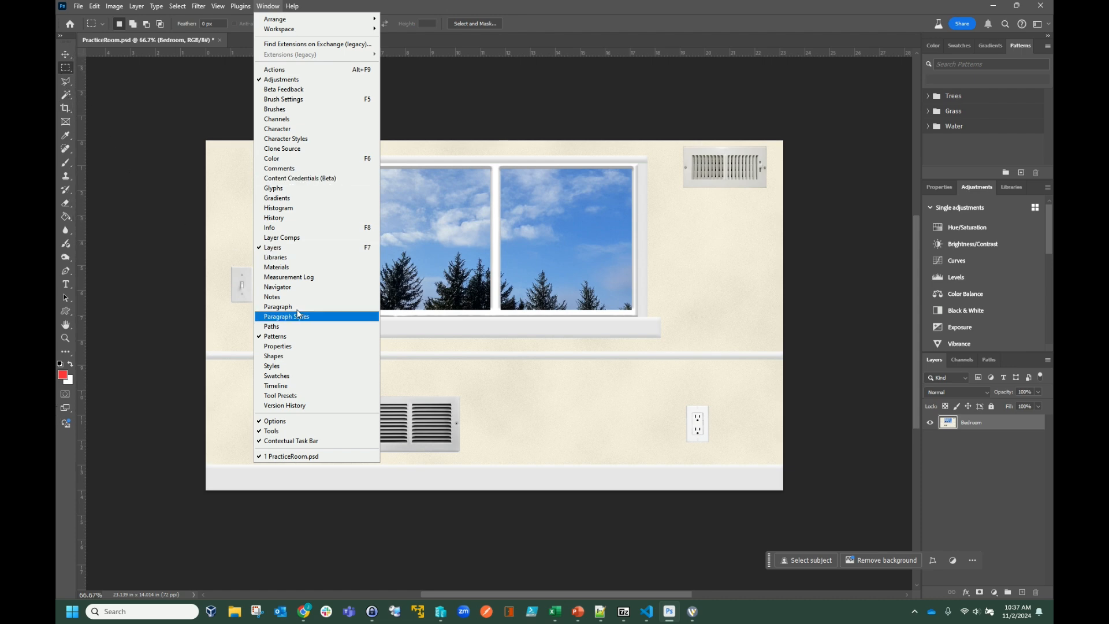
click(962, 423)
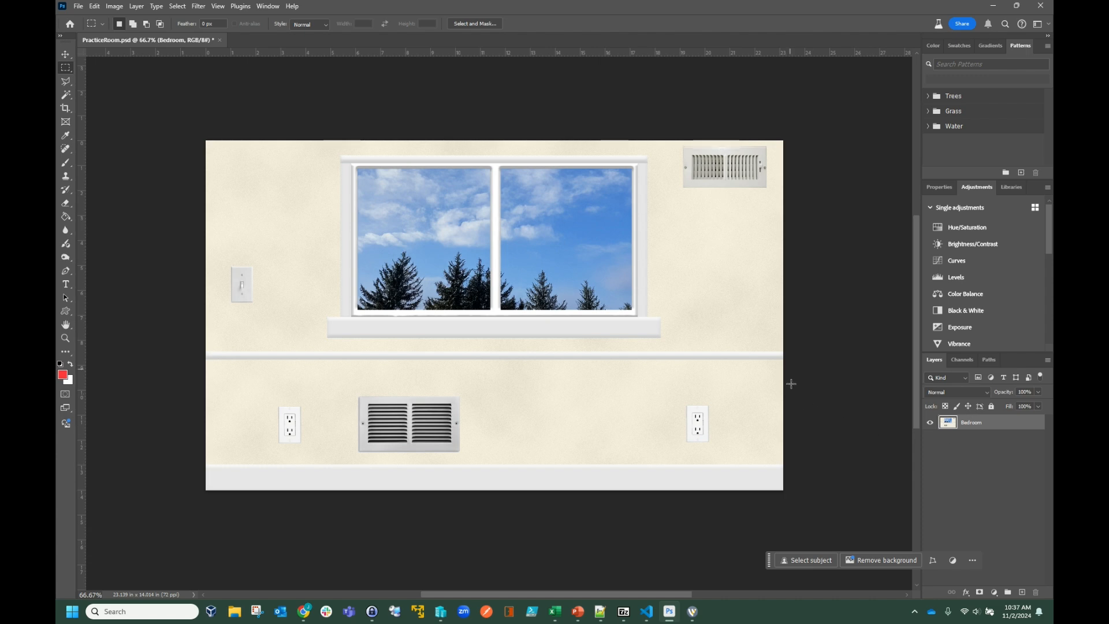
click(270, 7)
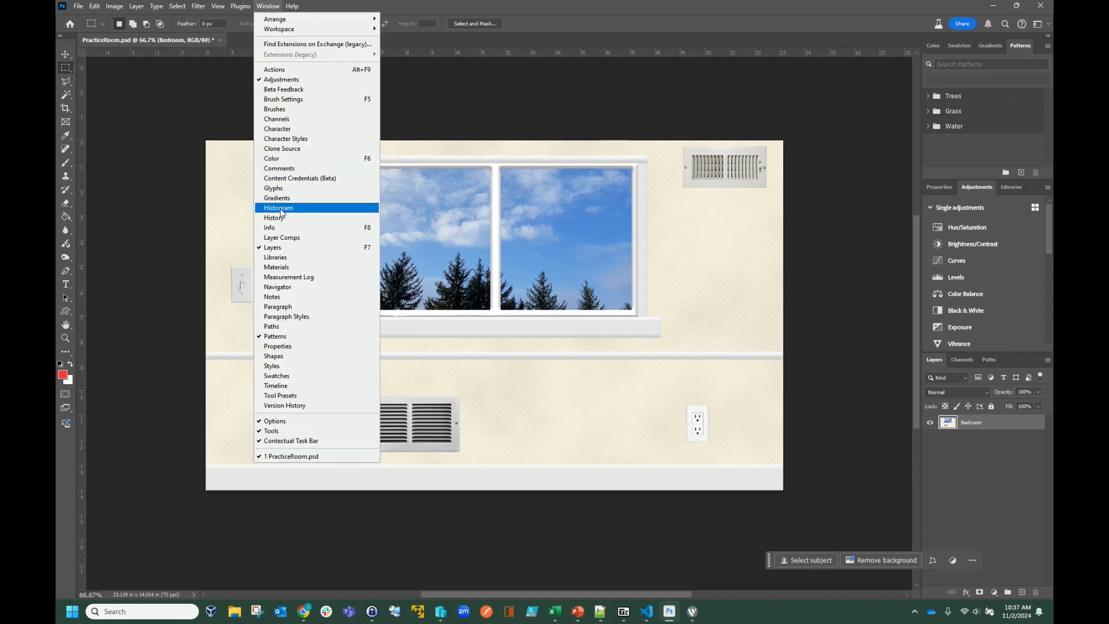
click(289, 243)
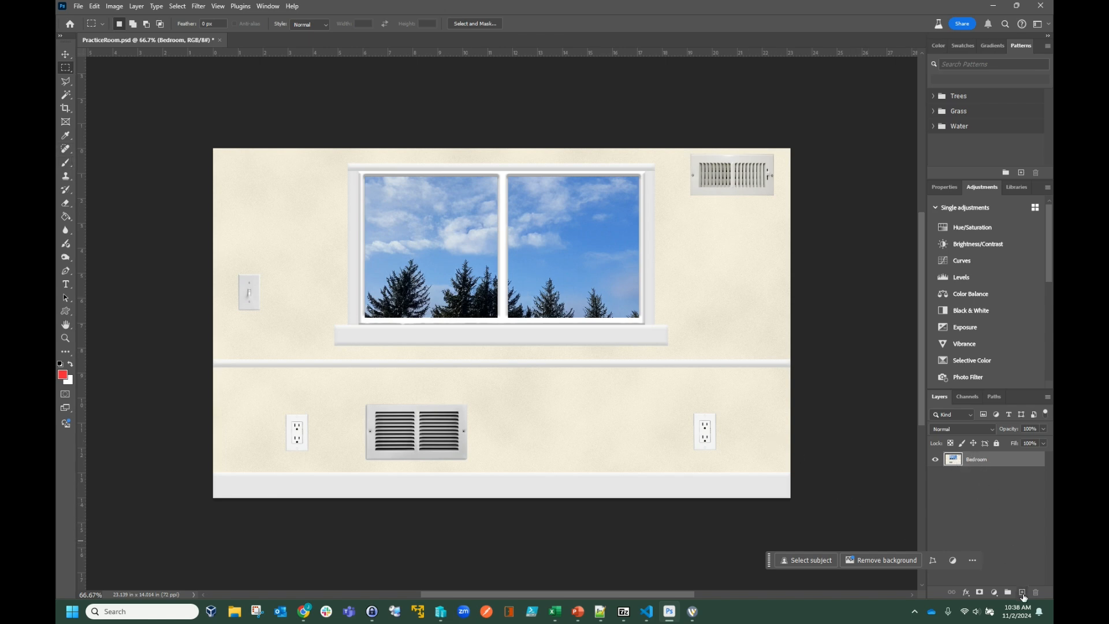
Create a new layer above the Bedroom layer and set the Brush tool's size to about 160 px.
click(1023, 593)
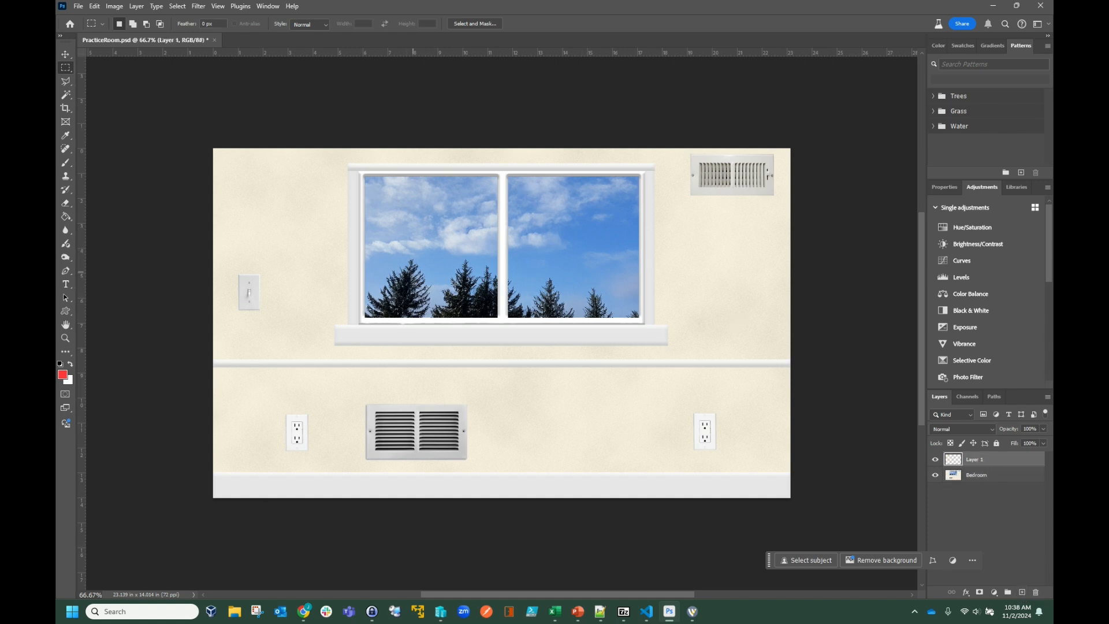
click(66, 162)
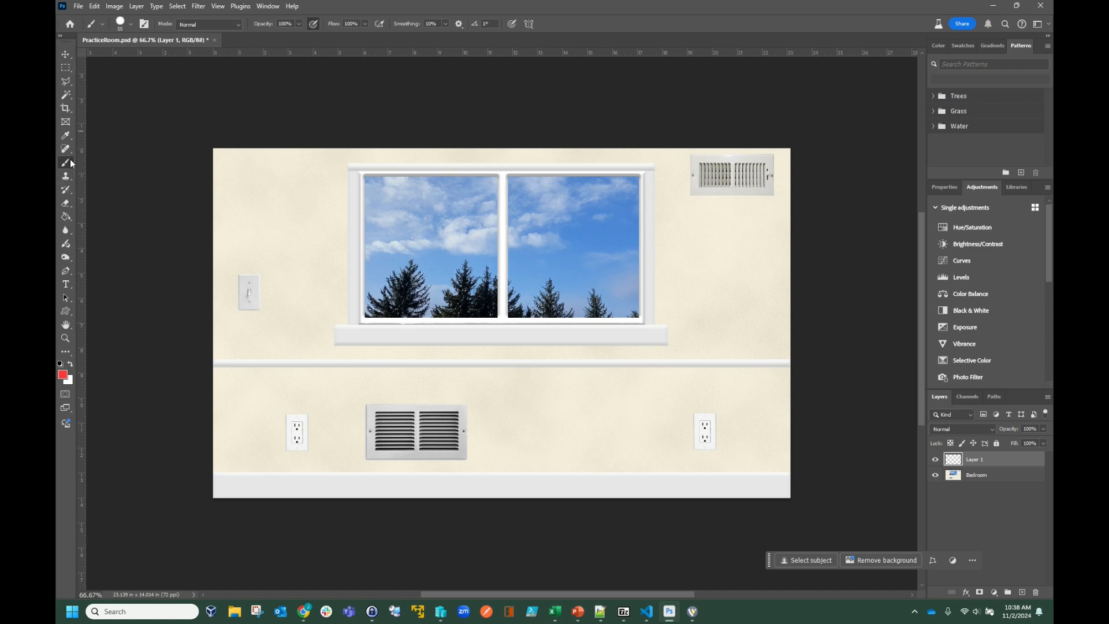
click(131, 24)
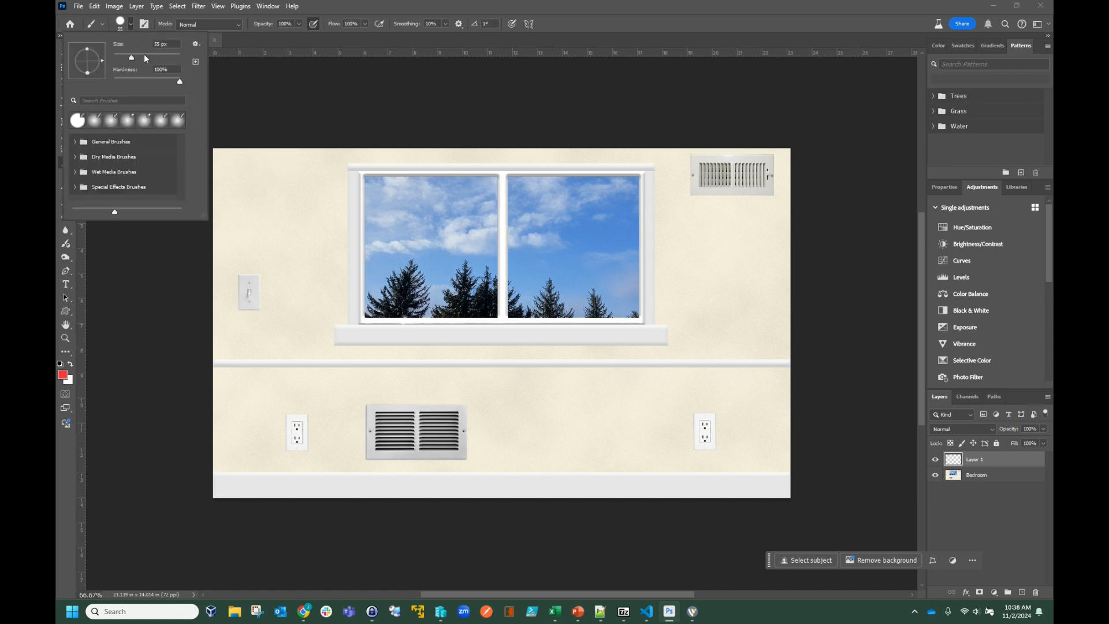
drag(157, 57, 157, 56)
Paint broad red brush strokes over most of the room image on the new layer.
click(275, 133)
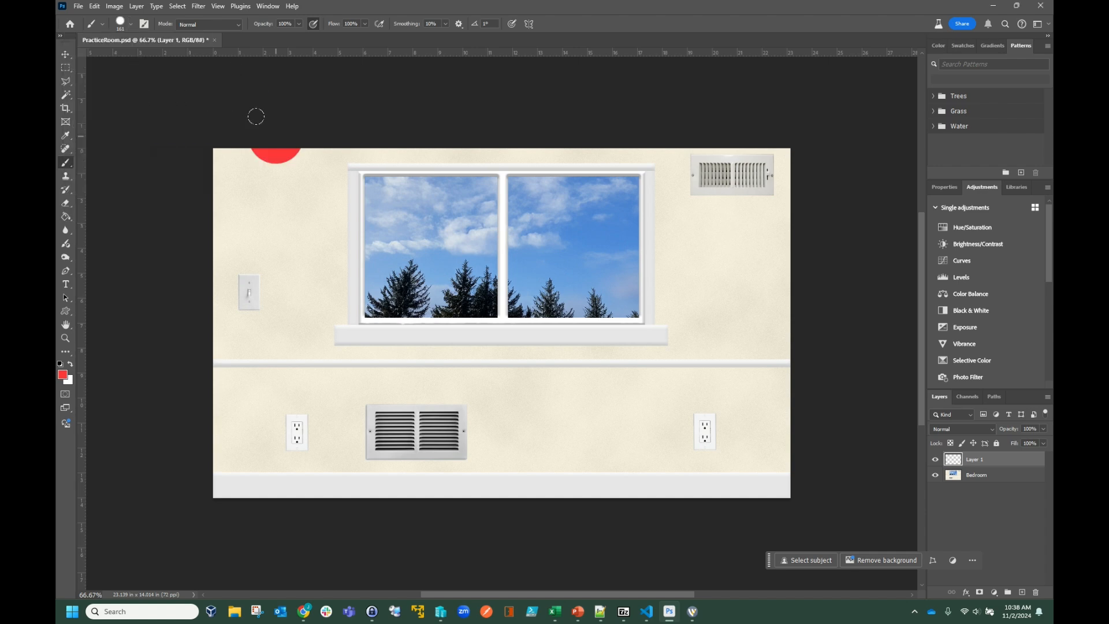
mouse_move(256, 117)
mouse_down()
mouse_move(297, 90)
mouse_move(312, 243)
mouse_move(359, 218)
mouse_move(403, 215)
mouse_move(355, 359)
mouse_move(426, 362)
mouse_move(468, 384)
mouse_up()
mouse_move(679, 315)
mouse_down()
mouse_move(540, 265)
mouse_move(595, 246)
mouse_move(579, 208)
mouse_move(526, 168)
mouse_move(566, 160)
mouse_move(441, 152)
mouse_up()
mouse_move(284, 224)
mouse_down()
mouse_move(255, 286)
mouse_move(293, 397)
mouse_move(324, 418)
mouse_move(441, 398)
mouse_move(310, 465)
mouse_move(404, 480)
mouse_up()
mouse_move(645, 404)
mouse_down()
mouse_move(642, 434)
mouse_move(745, 387)
mouse_up()
mouse_move(710, 335)
mouse_down()
mouse_move(508, 370)
mouse_move(695, 231)
mouse_move(676, 174)
mouse_move(754, 200)
mouse_up()
mouse_move(541, 180)
mouse_down()
mouse_move(480, 237)
mouse_move(266, 341)
mouse_move(248, 408)
mouse_move(454, 456)
mouse_up()
mouse_move(625, 377)
mouse_down()
mouse_move(578, 466)
mouse_move(477, 435)
mouse_up()
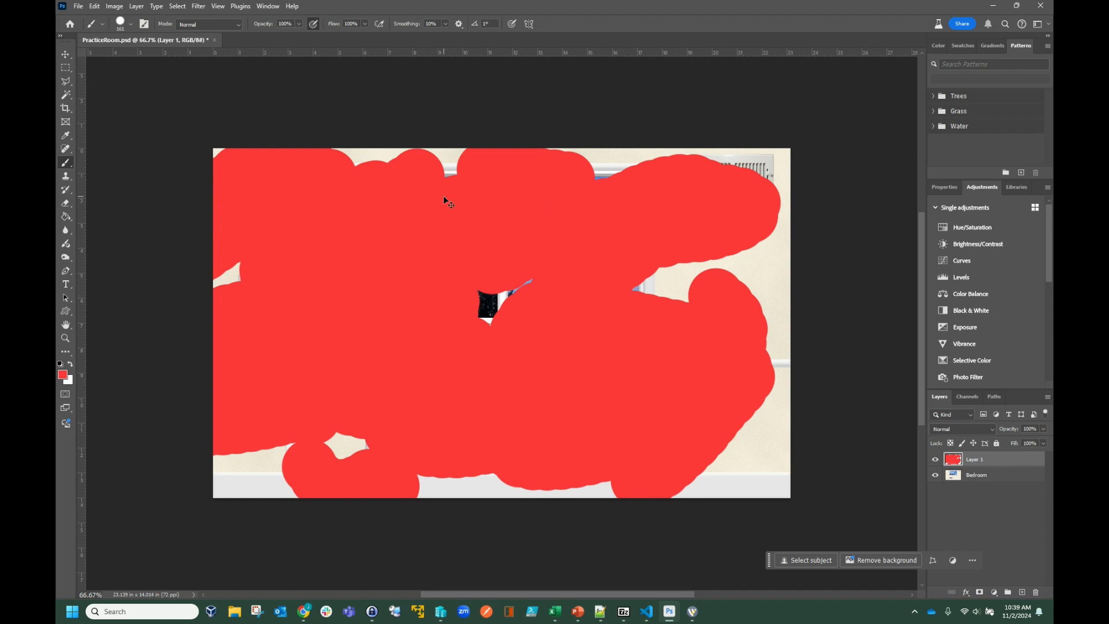
Undo all the red brush strokes on the new layer.
key(ctrl+z)
key(ctrl+z)
key(ctrl+z)
key(ctrl+z)
key(ctrl+z)
key(ctrl+z)
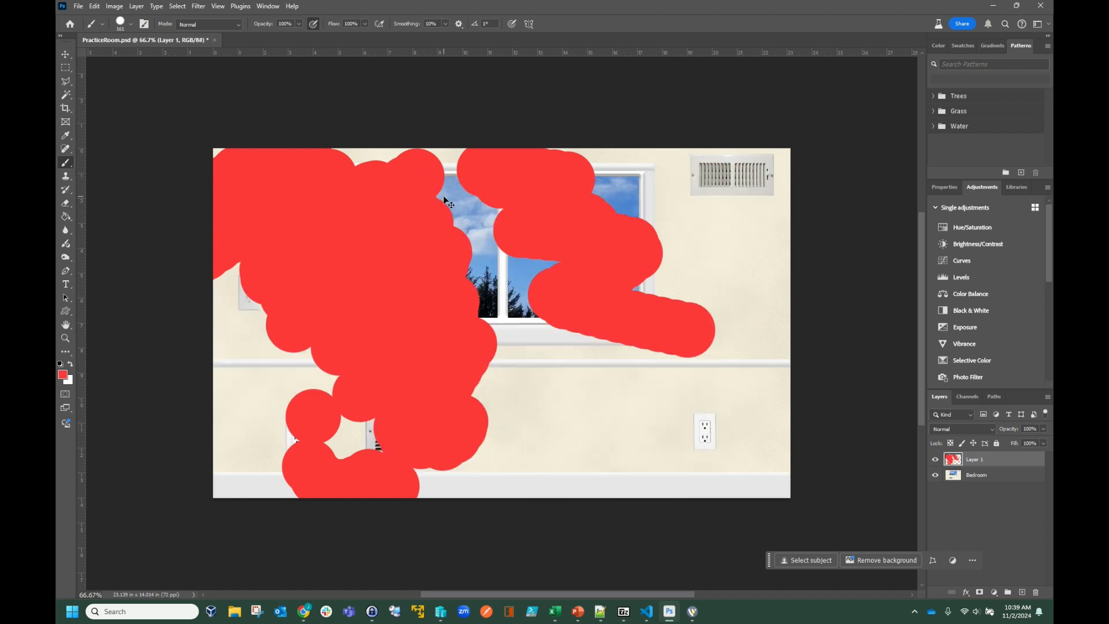
key(ctrl+z)
key(ctrl+z)
key(ctrl+z)
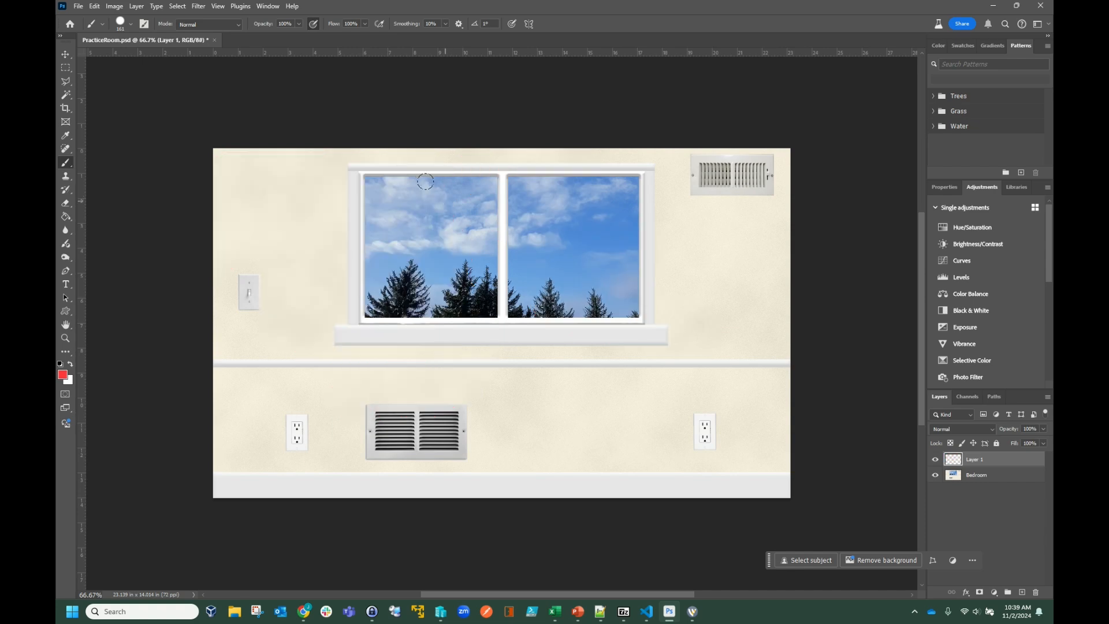
Rename the new layer as Paint.
double_click(975, 460)
text(Pl)
text(aint)
key(Return)
Paint a red test stroke over the wall's upper left corner and undo it.
mouse_move(191, 129)
mouse_down()
mouse_move(214, 249)
mouse_move(238, 166)
mouse_up()
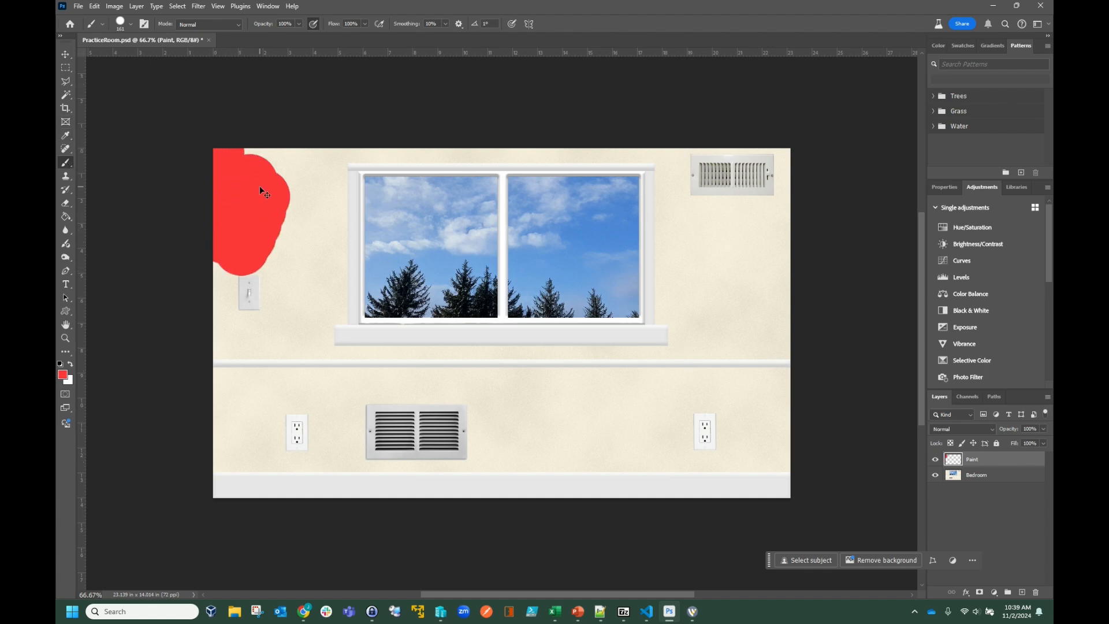
key(ctrl+z)
Set the foreground color to the bright green 3feba4.
click(64, 374)
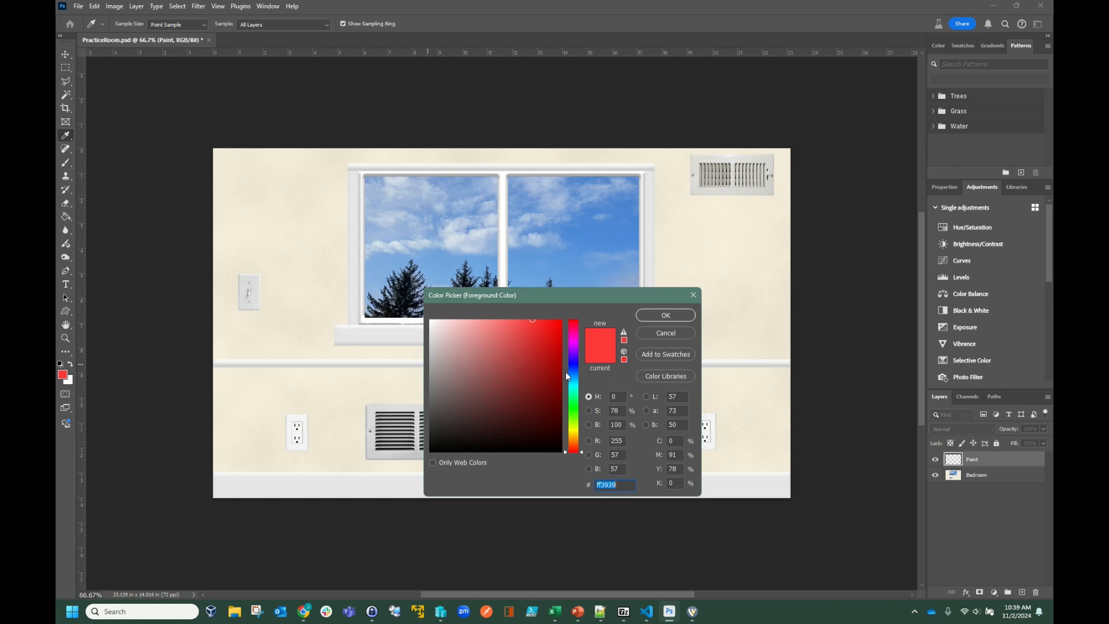
click(573, 398)
drag(580, 399, 582, 395)
mouse_move(512, 329)
mouse_down()
mouse_move(513, 351)
mouse_move(527, 329)
mouse_up()
click(658, 316)
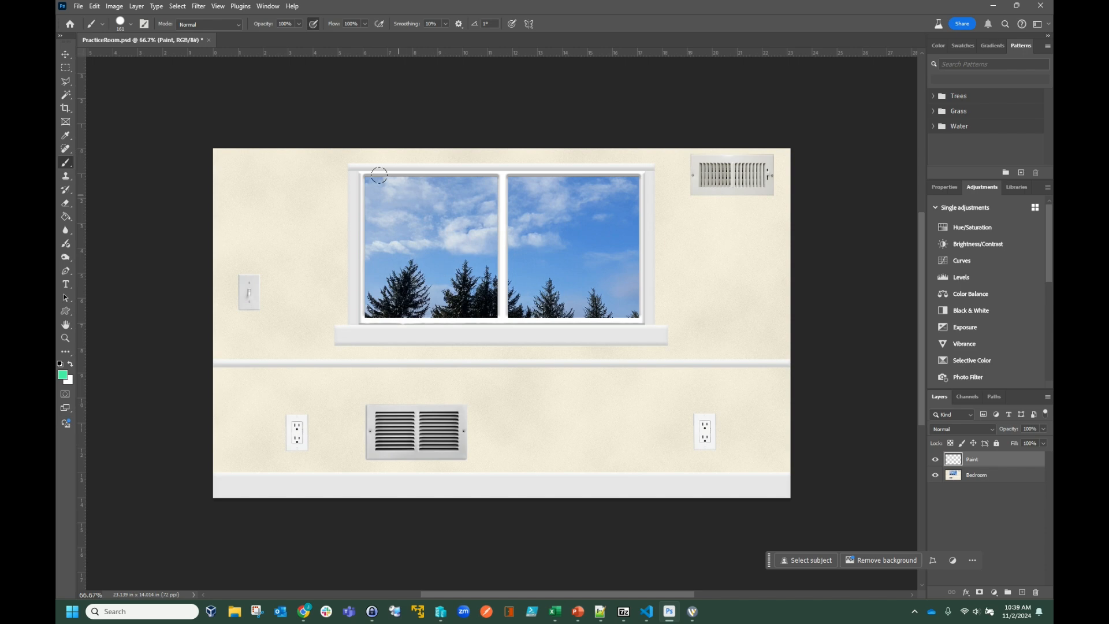
Paint green strokes across the room on the Paint layer, enlarging the brush to 291 px for the remaining upper area.
mouse_move(303, 170)
mouse_down()
mouse_move(231, 323)
mouse_move(341, 371)
mouse_move(503, 277)
mouse_move(612, 271)
mouse_move(700, 525)
mouse_move(769, 451)
mouse_up()
mouse_move(764, 325)
mouse_down()
mouse_move(576, 462)
mouse_move(433, 474)
mouse_move(178, 283)
mouse_move(237, 480)
mouse_up()
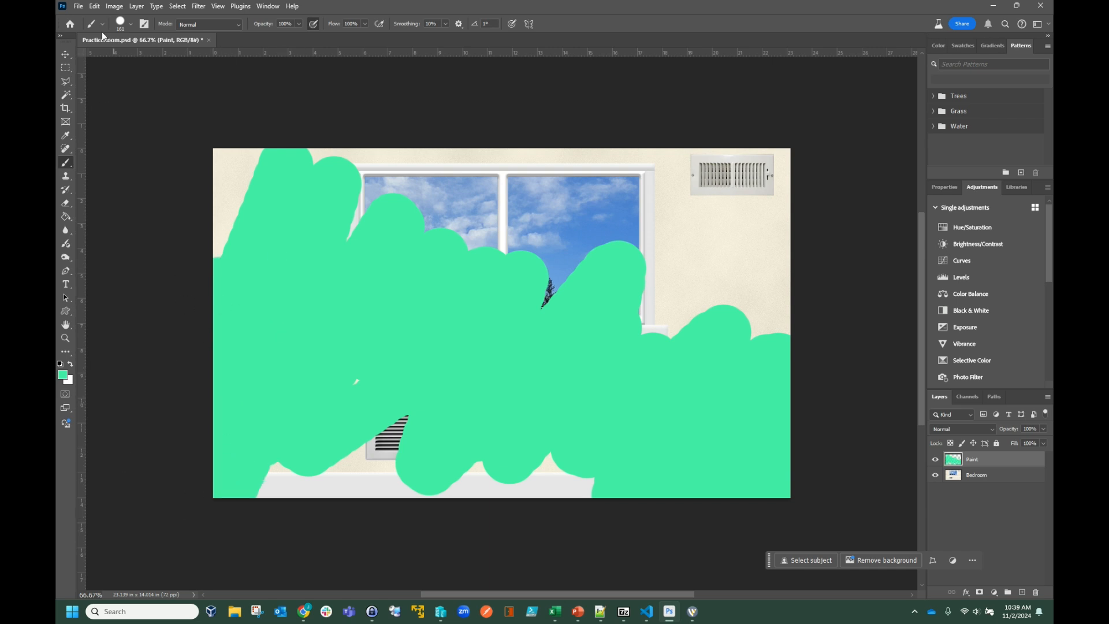
click(131, 25)
click(167, 57)
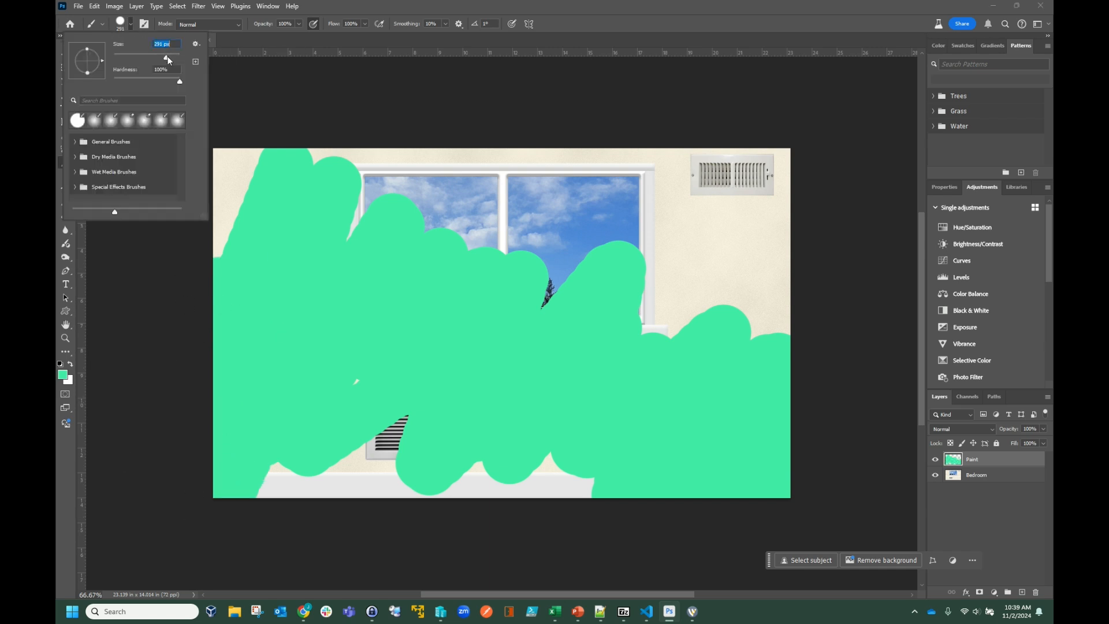
click(194, 123)
mouse_move(194, 122)
mouse_down()
mouse_move(244, 185)
mouse_move(362, 235)
mouse_move(643, 287)
mouse_move(538, 291)
mouse_up()
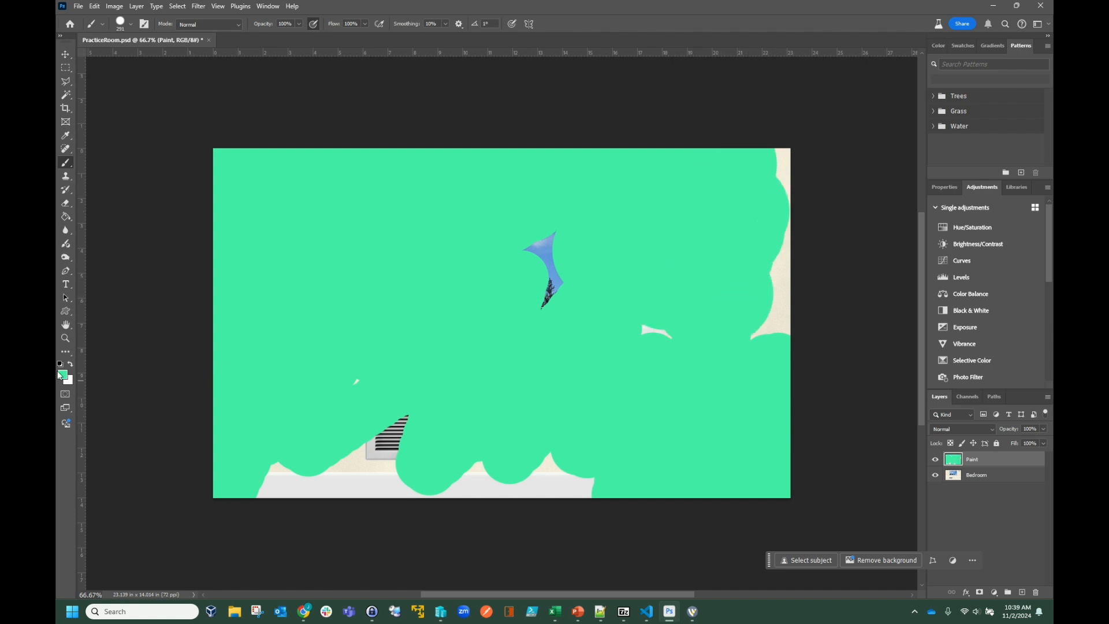
Fill the whole Paint layer with the green foreground color.
click(93, 7)
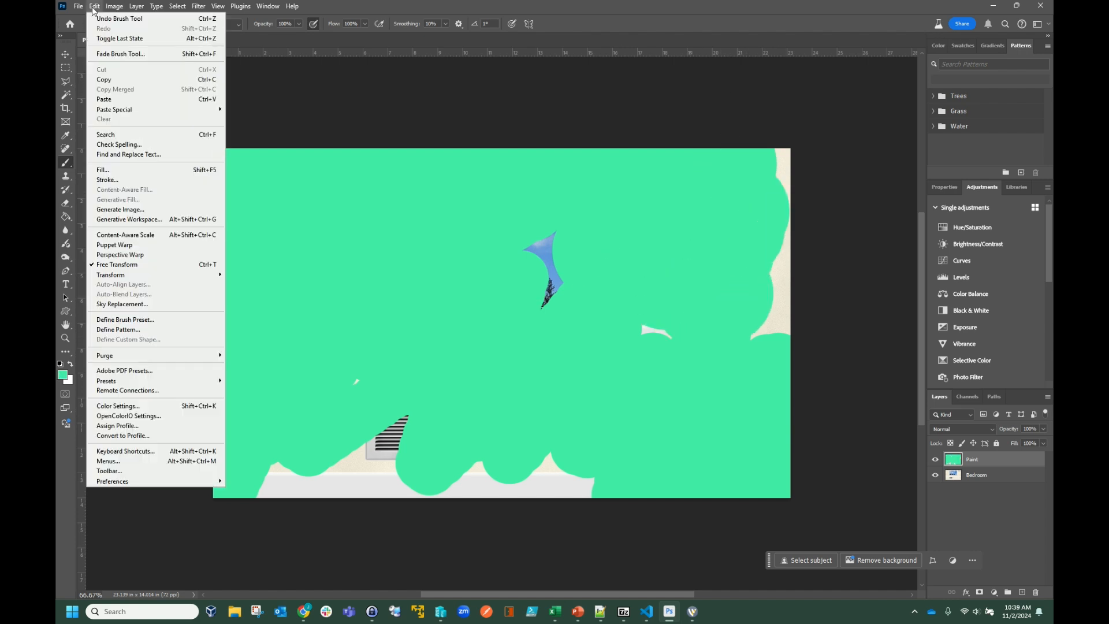
click(101, 170)
click(610, 160)
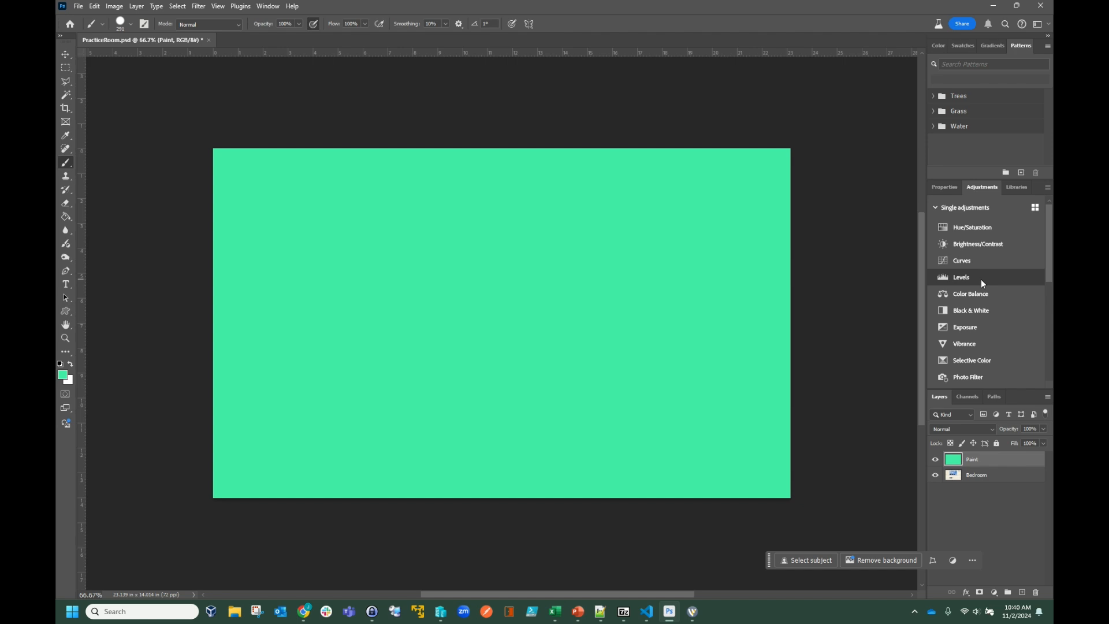
Toggle the Paint layer's visibility off and on to compare it with the Bedroom layer beneath.
click(935, 460)
click(936, 460)
click(936, 460)
click(935, 460)
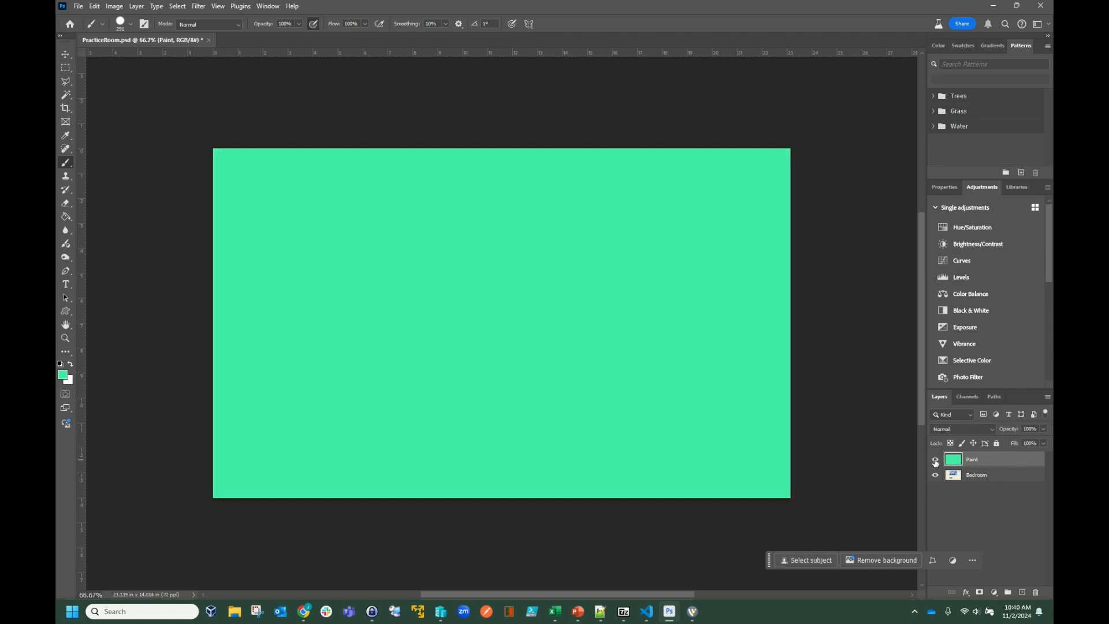
Review the Contents options of the Fill command without applying a fill.
click(94, 7)
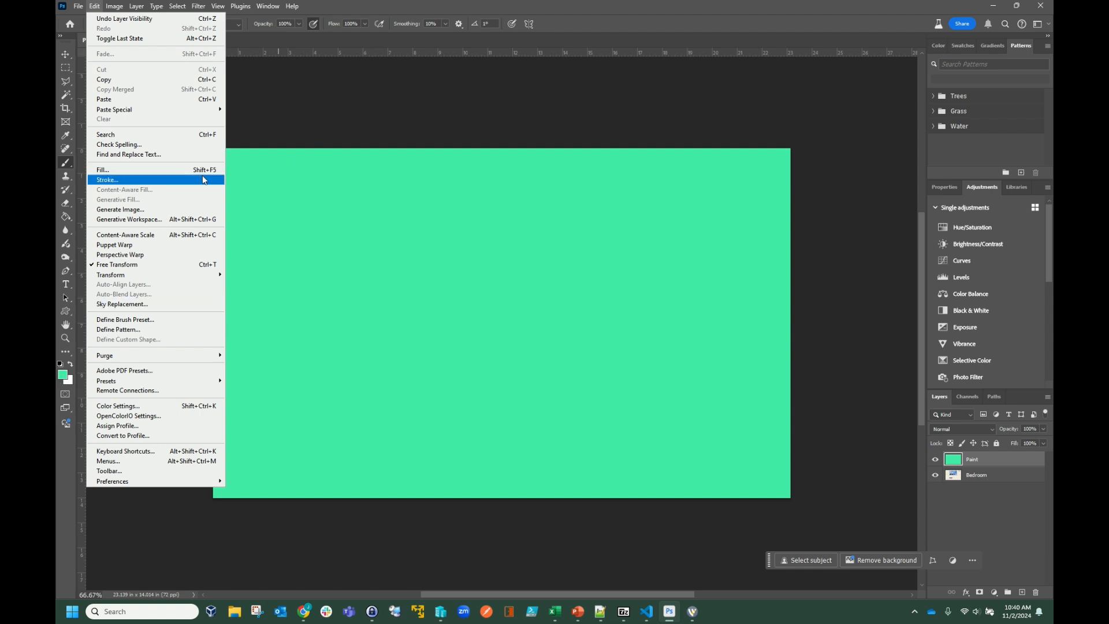
click(173, 170)
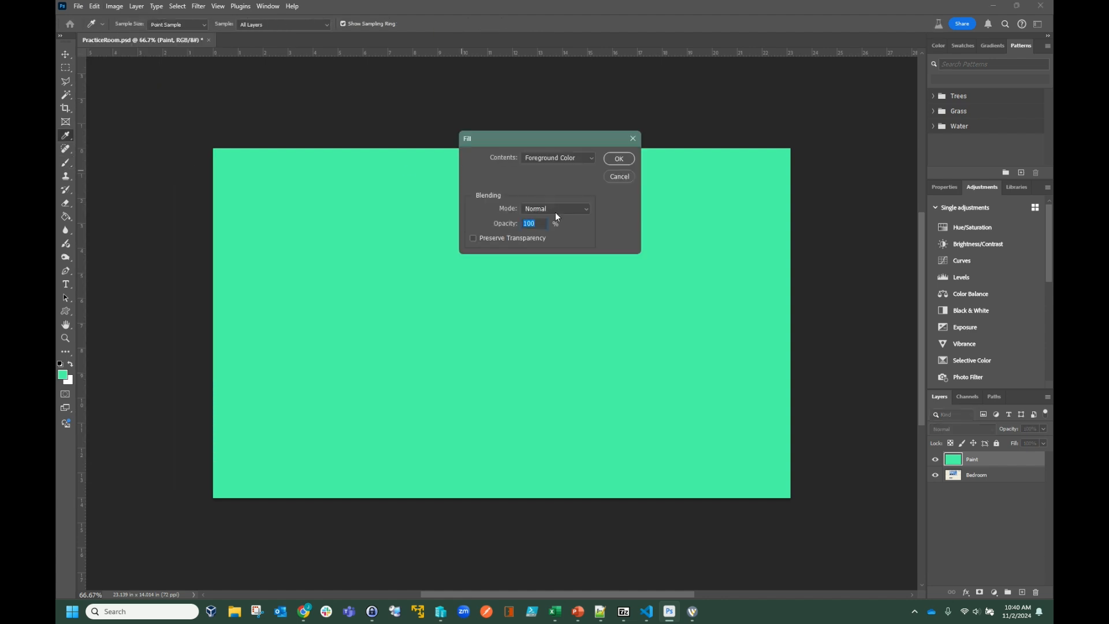
click(571, 159)
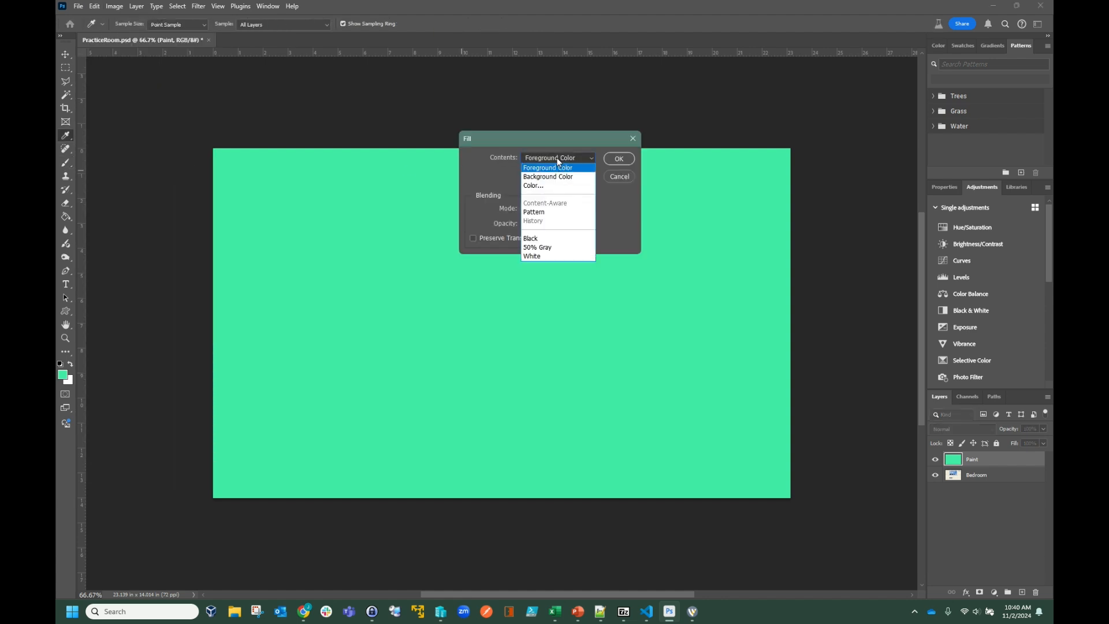
click(610, 179)
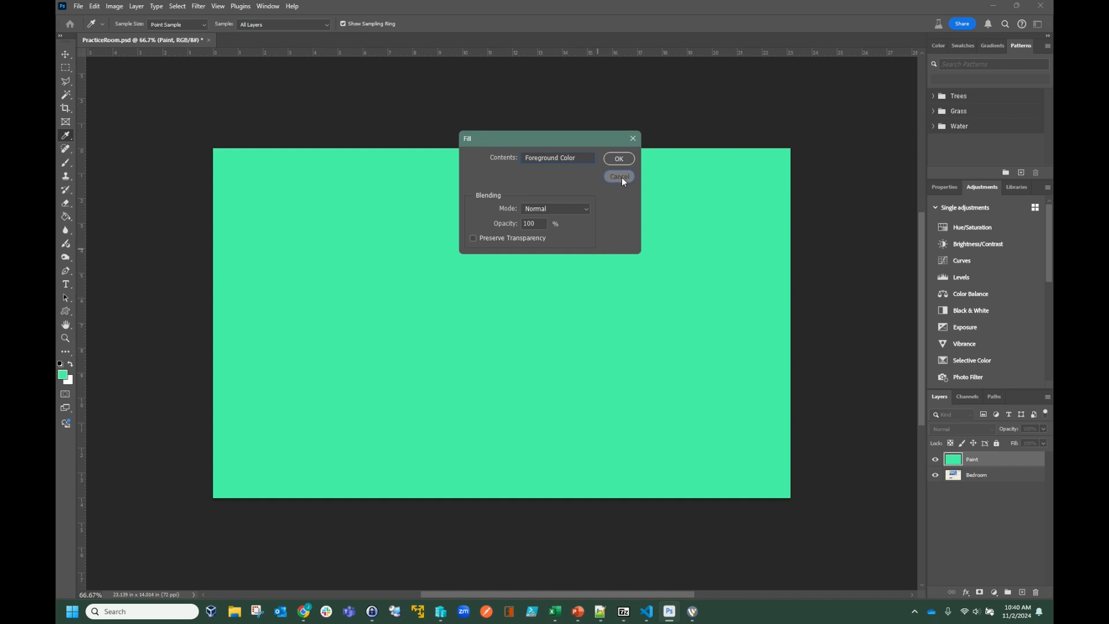
click(620, 177)
Inspect the foreground and background colors in the Color Picker without changing them.
click(63, 374)
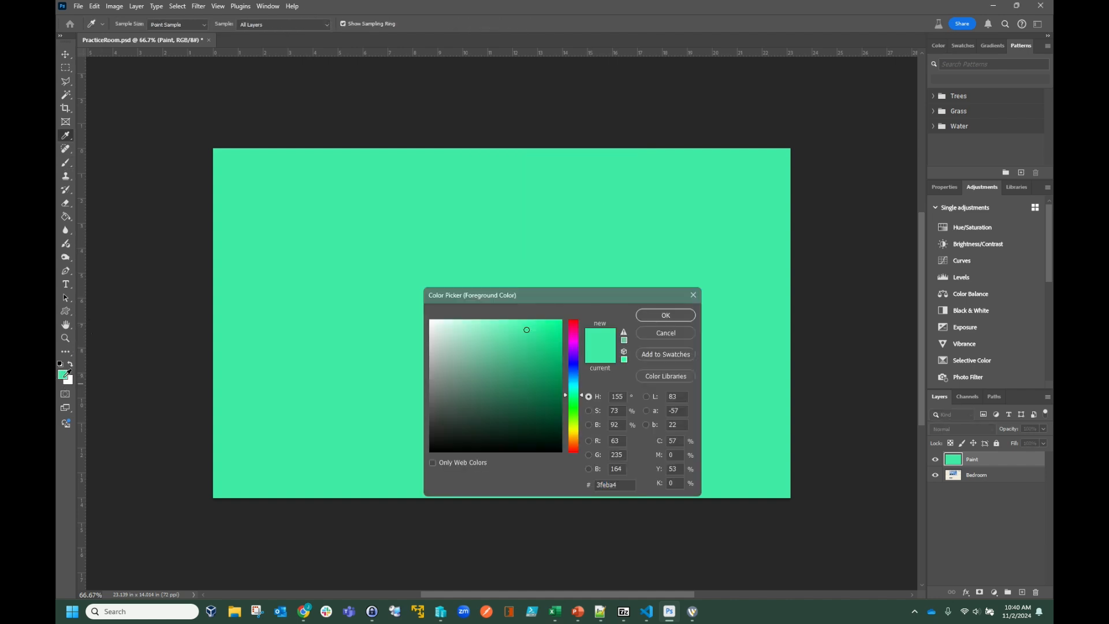
click(654, 332)
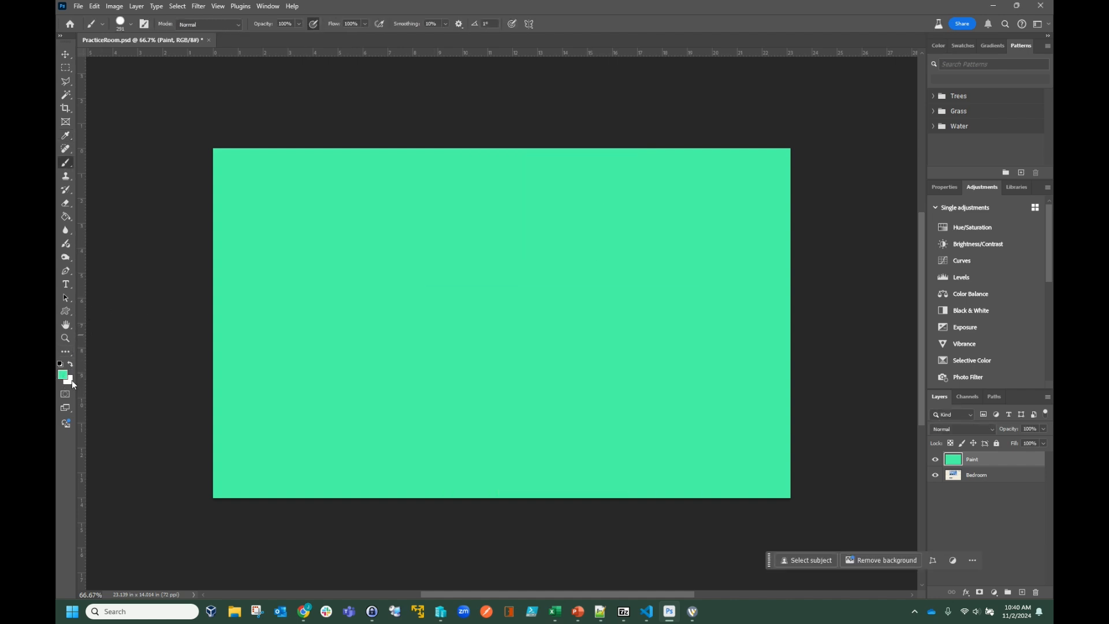
click(71, 380)
click(657, 334)
Reset the foreground and background colors to the default black and white, and check the foreground color in the Color Picker.
key(x)
click(60, 364)
click(67, 375)
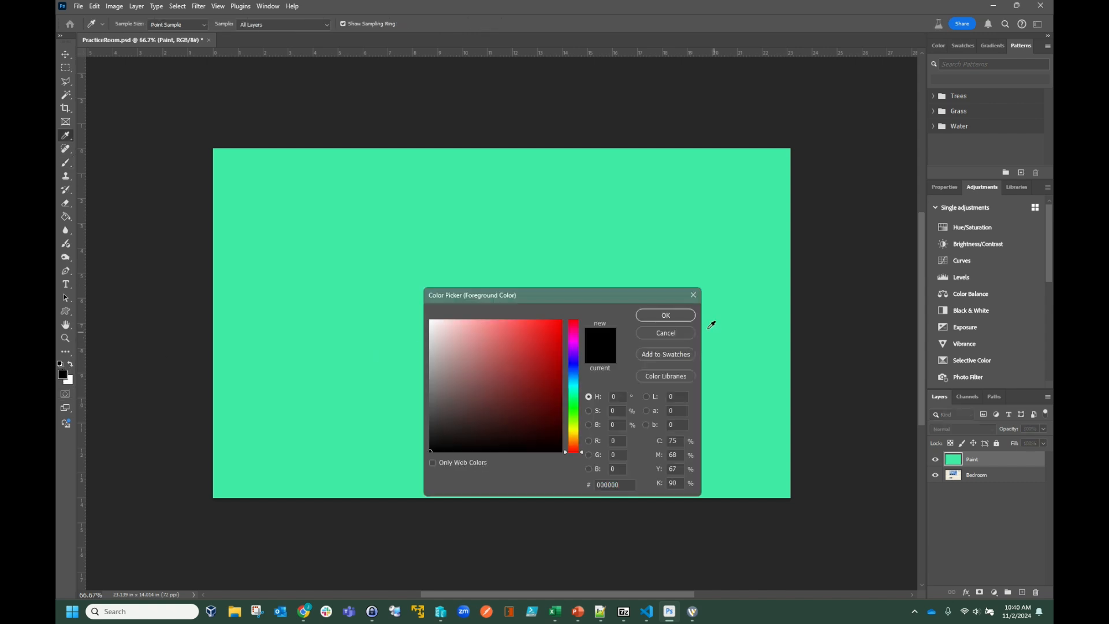
click(663, 335)
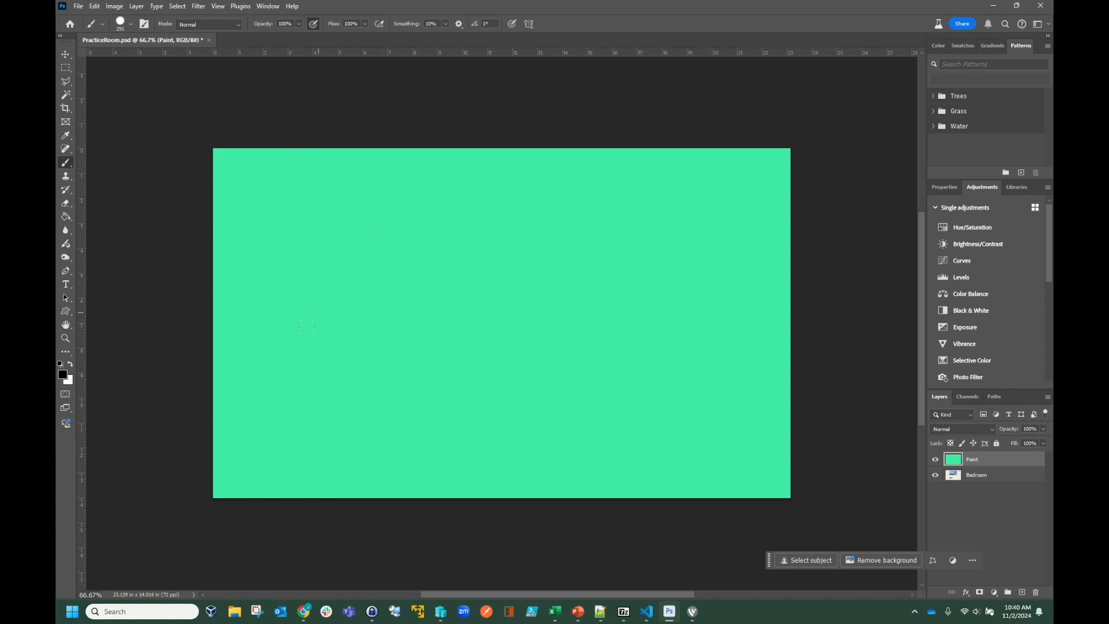
Sample the green of the Paint layer as the foreground color with the Eyedropper tool.
click(65, 135)
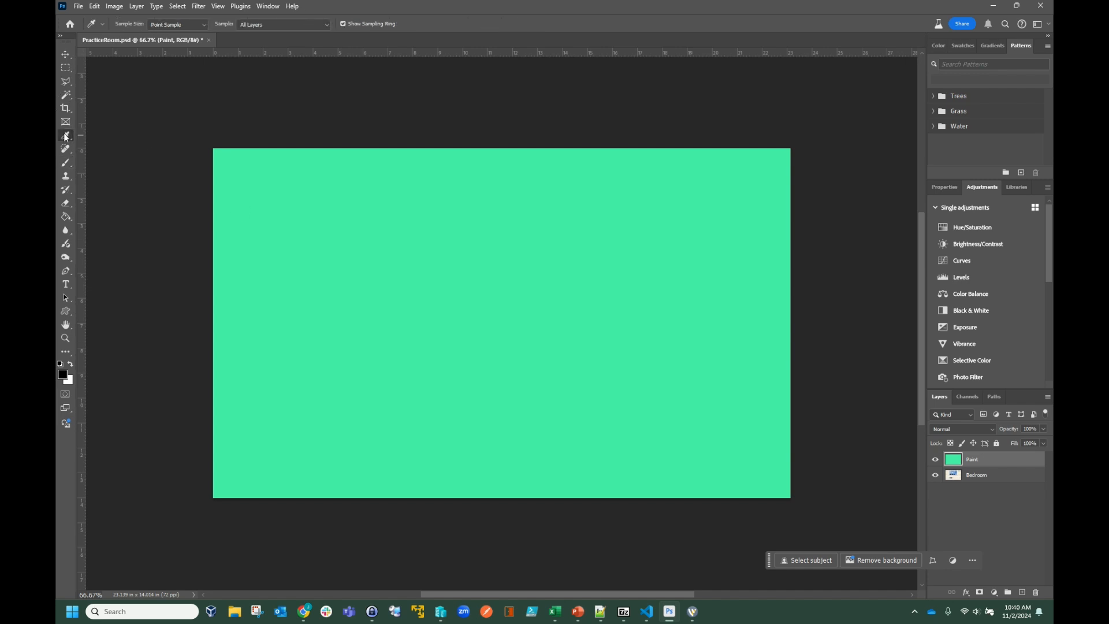
click(274, 195)
Toggle the Paint layer's visibility several times, leave it hidden, and select the Bedroom layer.
double_click(935, 460)
click(936, 460)
click(936, 461)
click(936, 461)
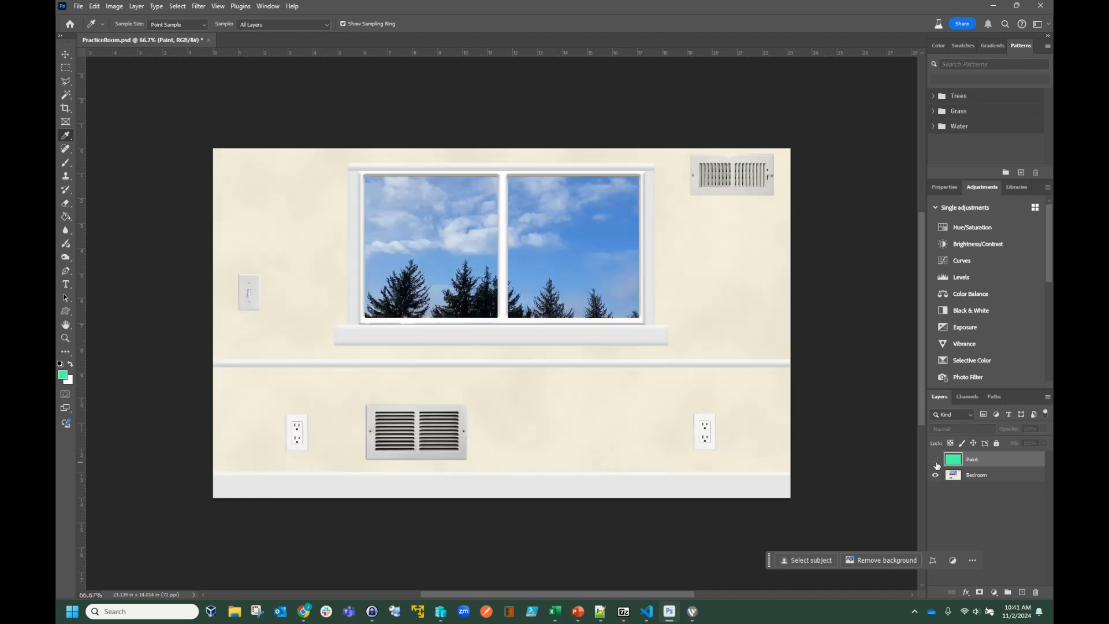
click(936, 462)
click(936, 462)
double_click(936, 462)
click(936, 461)
click(936, 462)
click(936, 462)
click(936, 461)
click(936, 462)
click(936, 461)
click(988, 475)
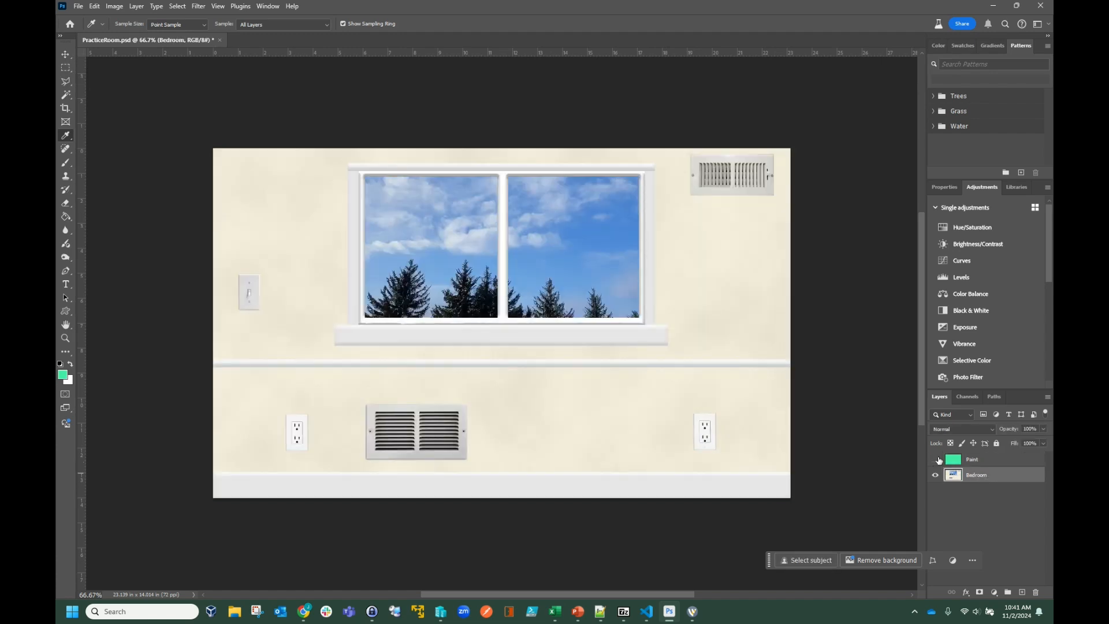
Select the Paint layer and switch its visibility on and off repeatedly to compare it with the room, leaving it hidden.
click(992, 462)
click(935, 460)
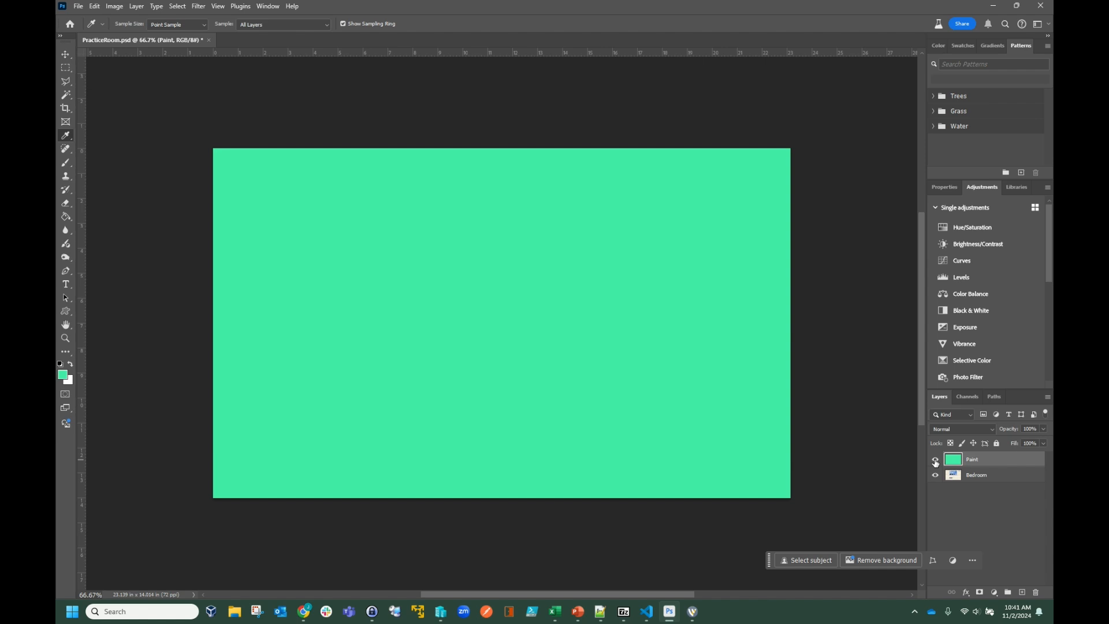
click(935, 462)
click(935, 462)
click(935, 462)
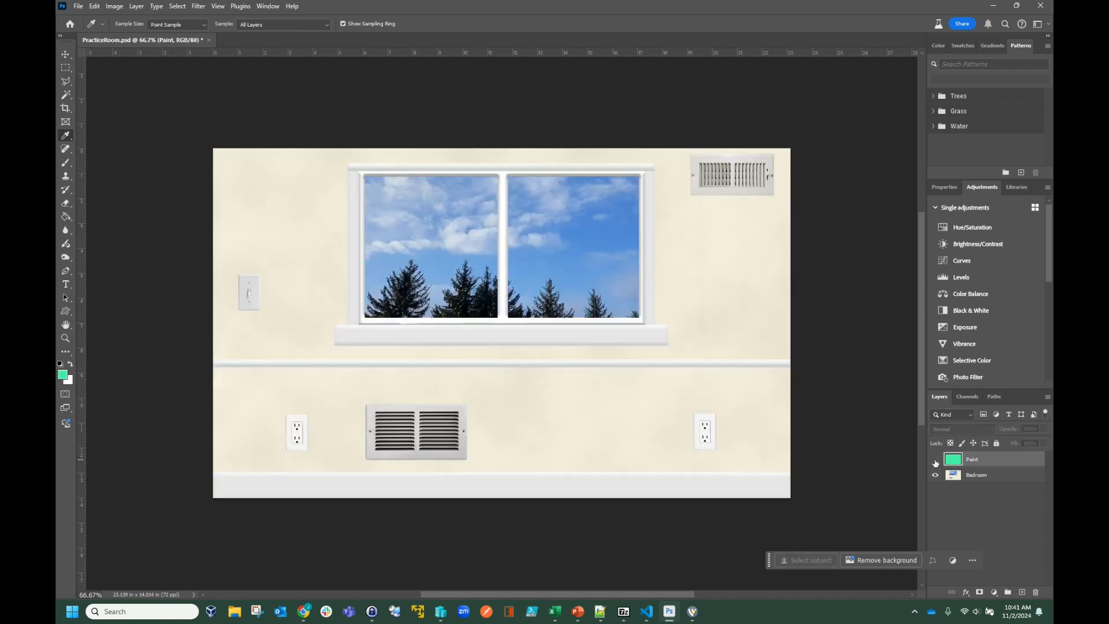
click(935, 461)
click(935, 461)
click(935, 462)
click(935, 461)
click(936, 462)
click(935, 462)
click(936, 462)
click(936, 462)
click(935, 461)
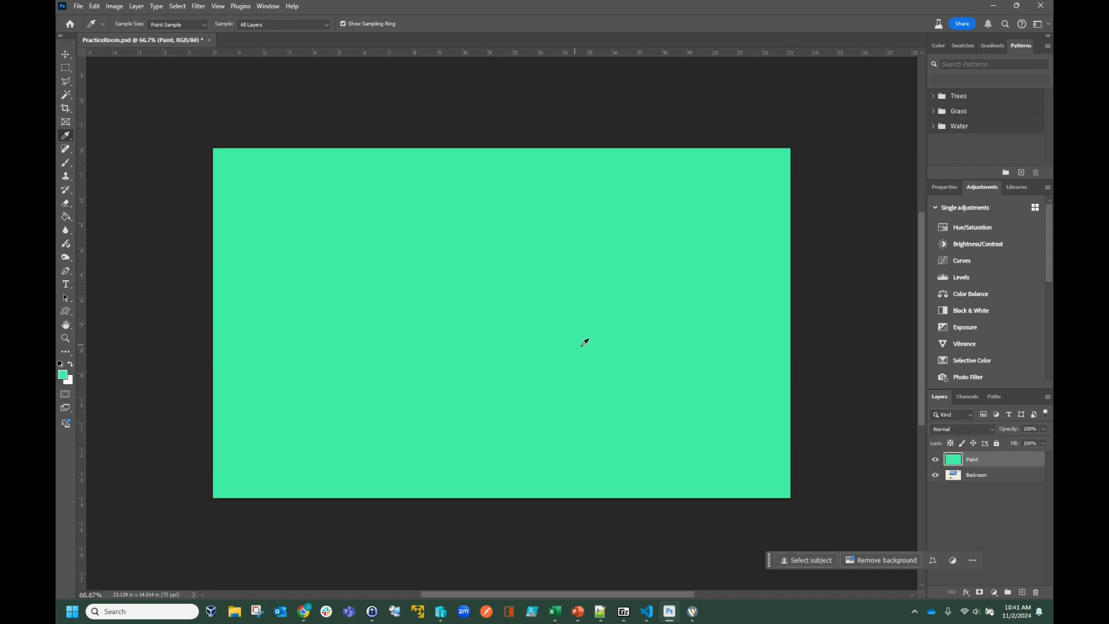
click(936, 461)
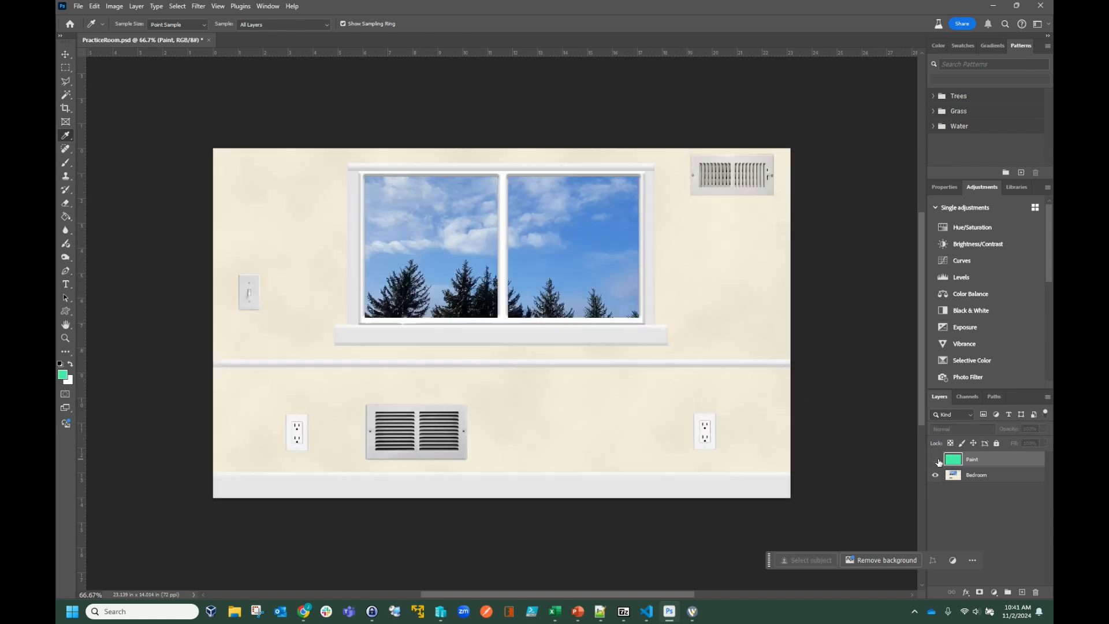
click(935, 460)
click(935, 460)
click(936, 461)
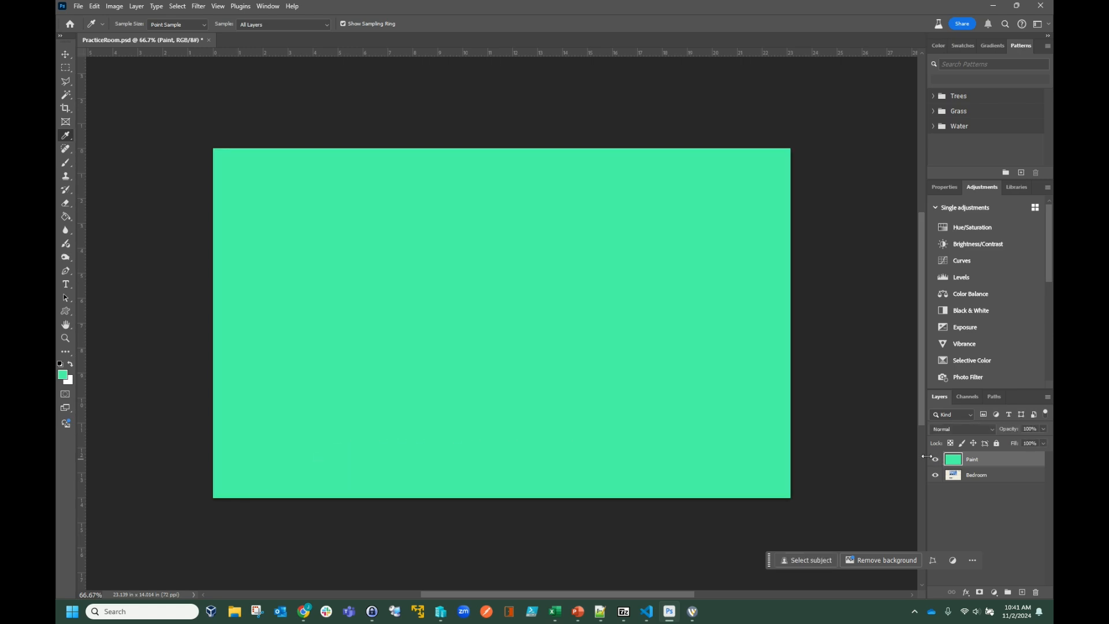
click(935, 461)
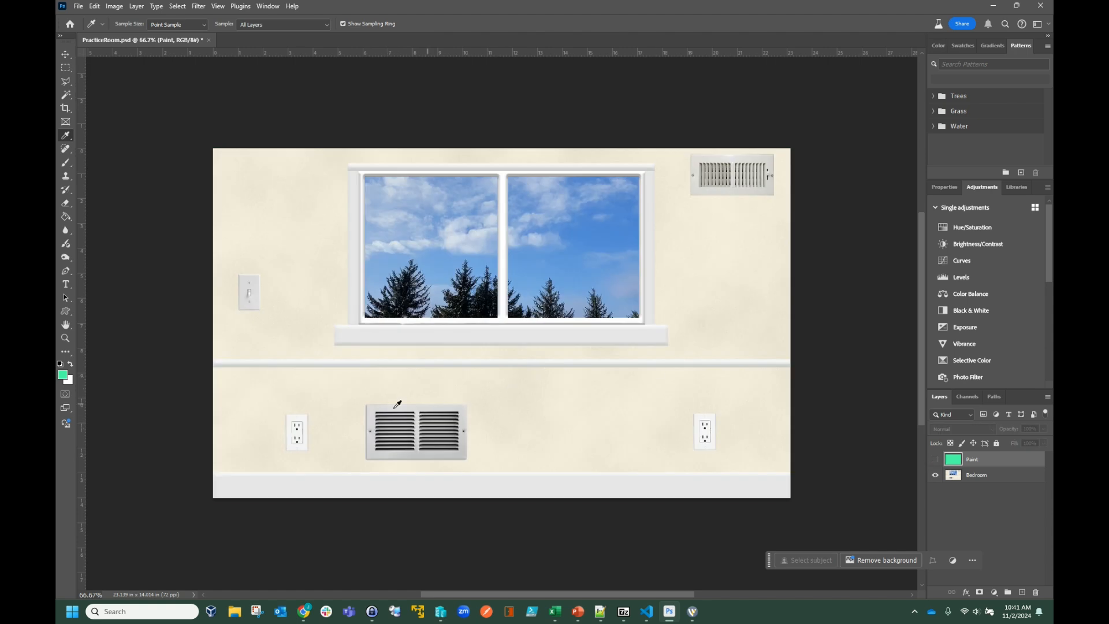
Outline the light switch on the wall with the Rectangular Marquee tool and clear the selection.
click(65, 71)
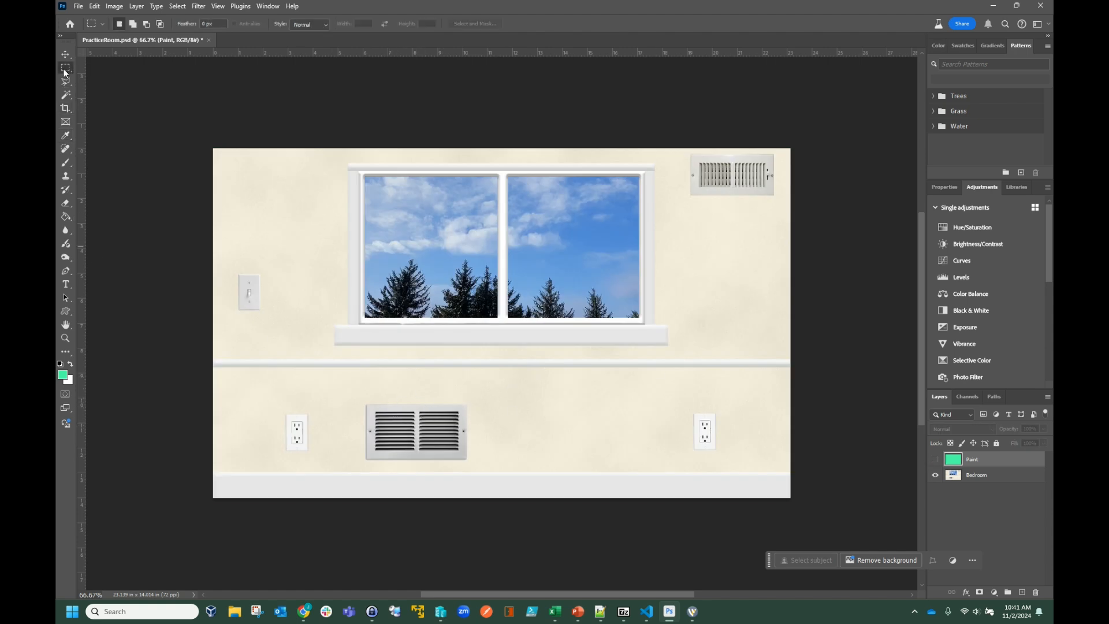
mouse_move(239, 273)
mouse_down()
mouse_move(246, 310)
mouse_move(267, 270)
mouse_move(254, 312)
mouse_up()
click(281, 379)
Show the Paint layer and lower its opacity to 26%.
click(936, 461)
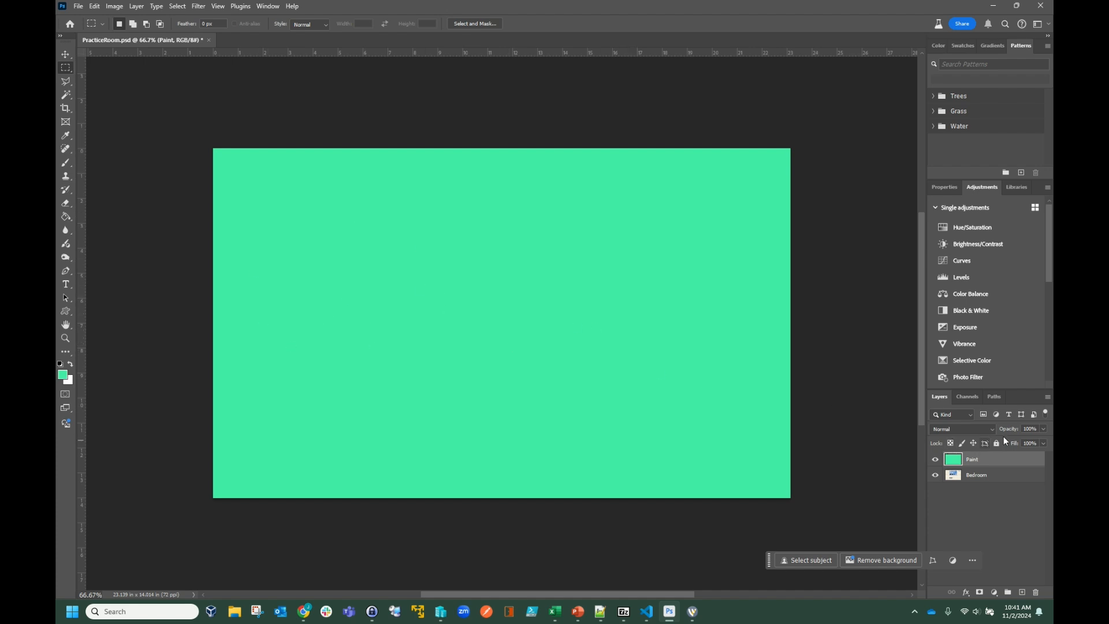
click(1043, 430)
drag(1015, 440, 1027, 440)
drag(1008, 440, 1004, 442)
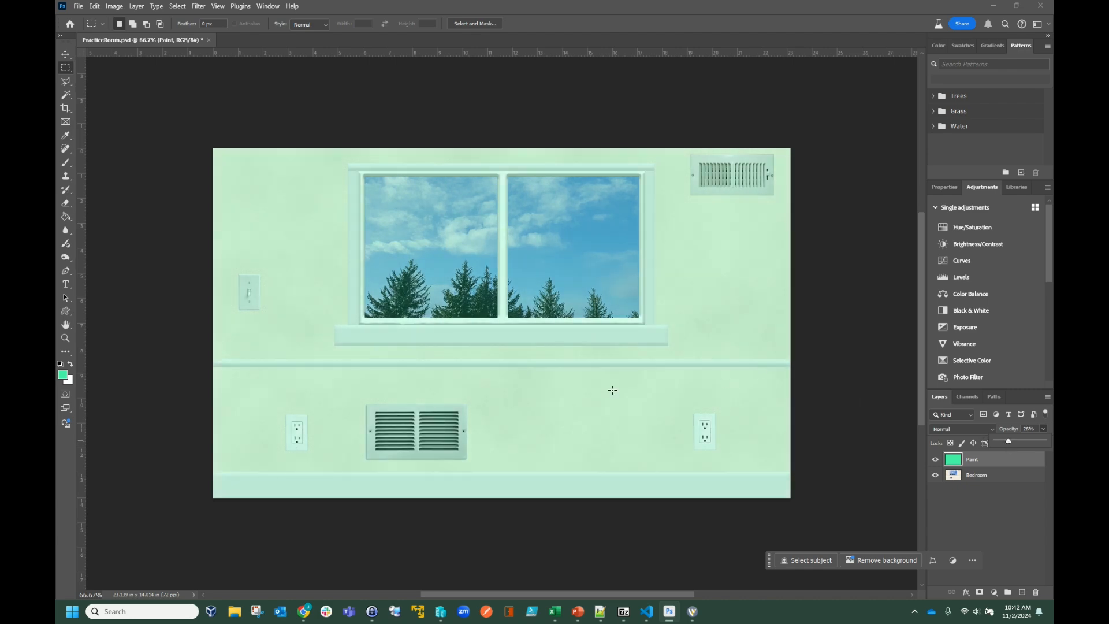
Toggle the semi-transparent Paint layer off and on to compare the tinted and original room, leaving it visible.
click(936, 459)
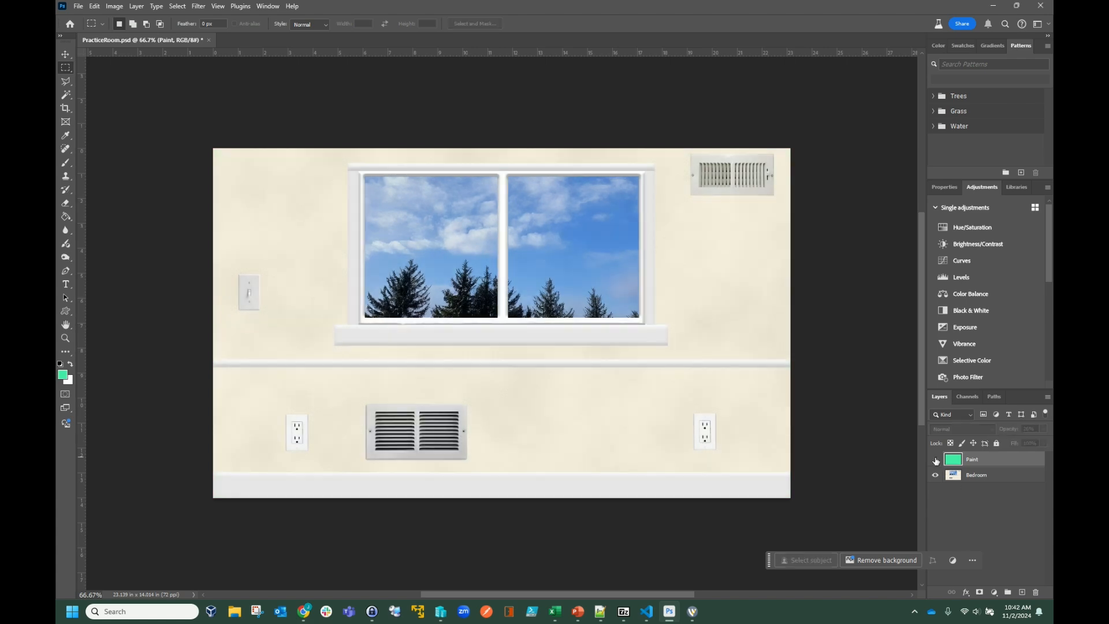
click(936, 459)
click(936, 459)
click(935, 459)
click(935, 460)
click(936, 460)
click(936, 460)
click(936, 459)
click(936, 459)
click(936, 460)
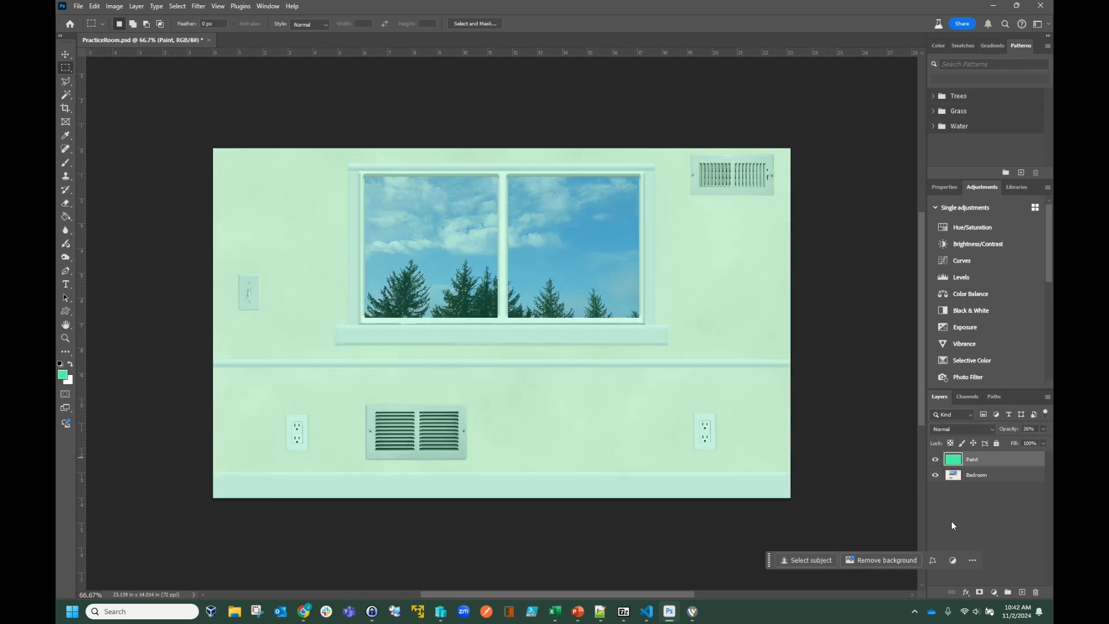
Add a layer mask to the Paint layer and alternate between its color and mask thumbnails, leaving the mask active.
click(980, 593)
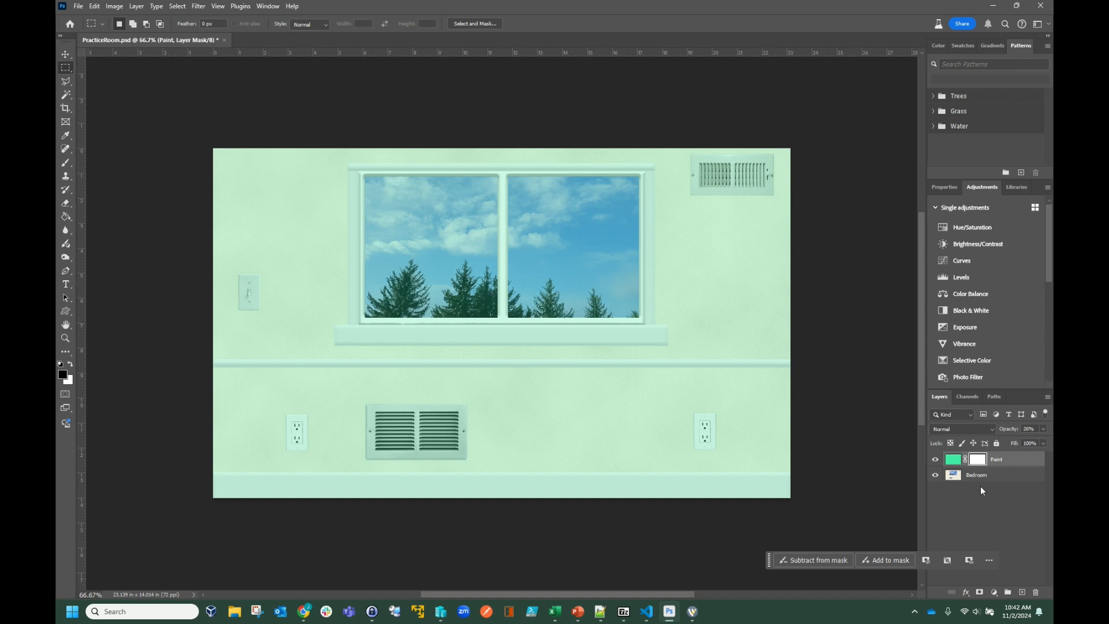
click(954, 462)
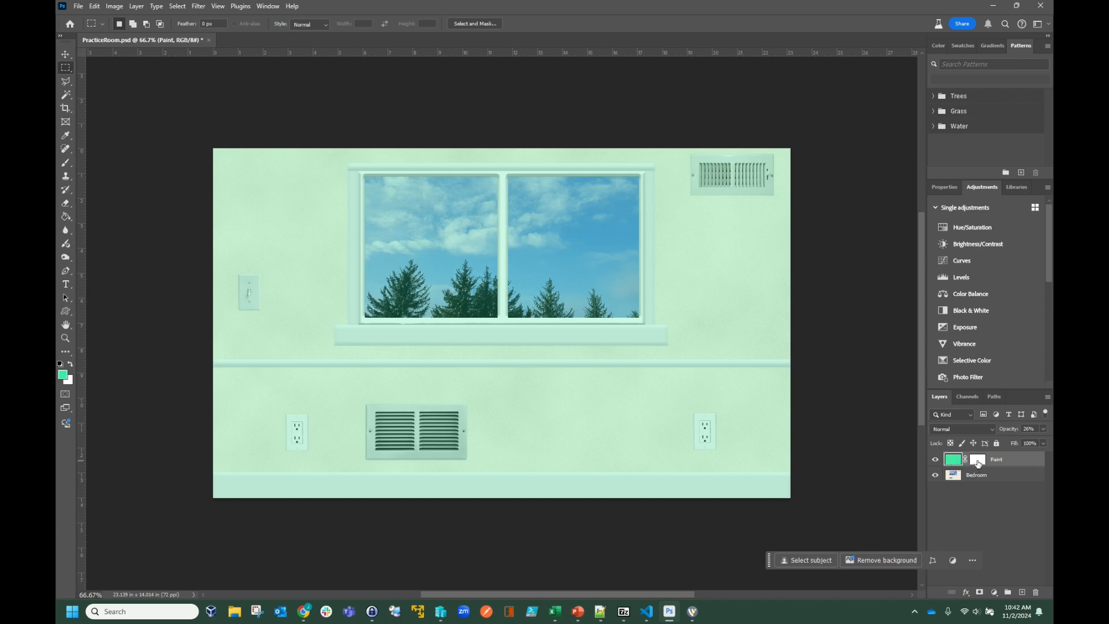
click(977, 463)
click(954, 462)
click(975, 464)
click(952, 465)
click(976, 465)
click(954, 465)
click(978, 467)
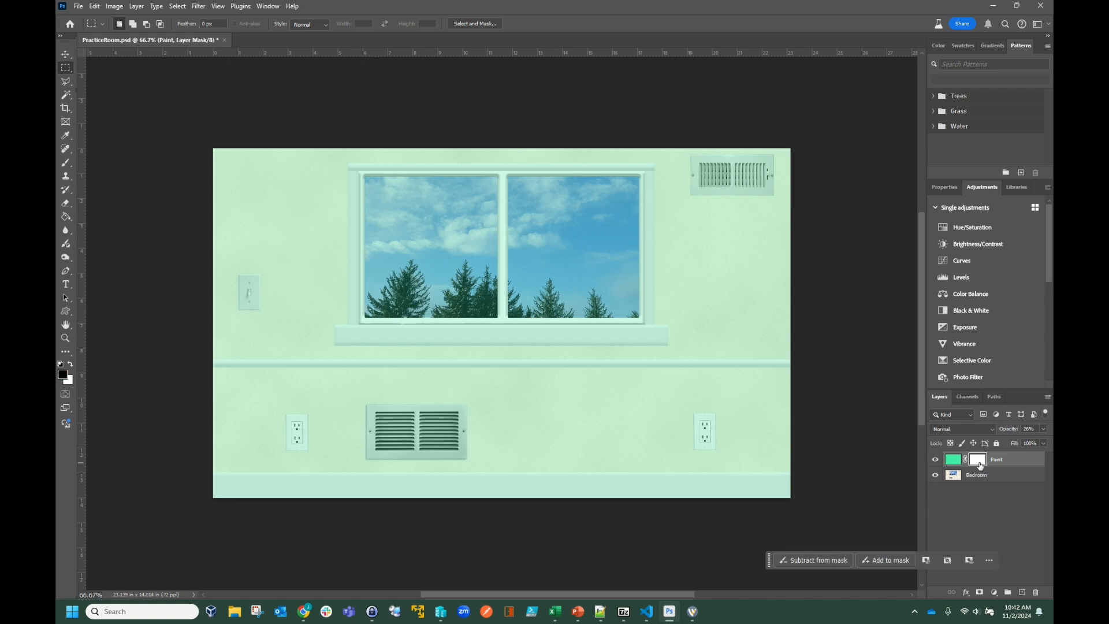
click(953, 461)
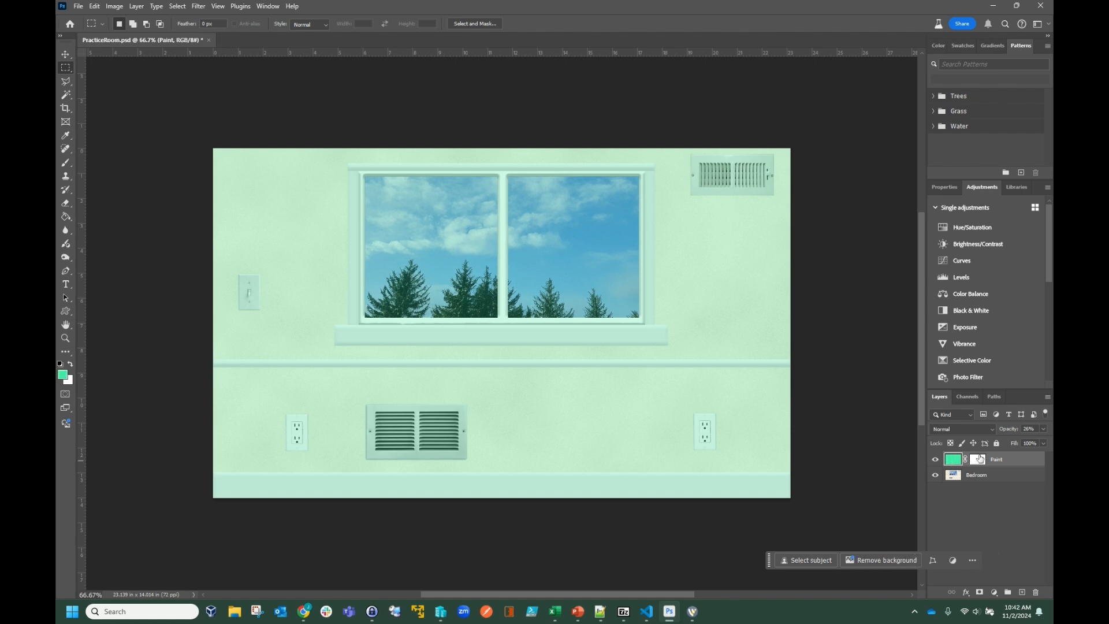
click(979, 461)
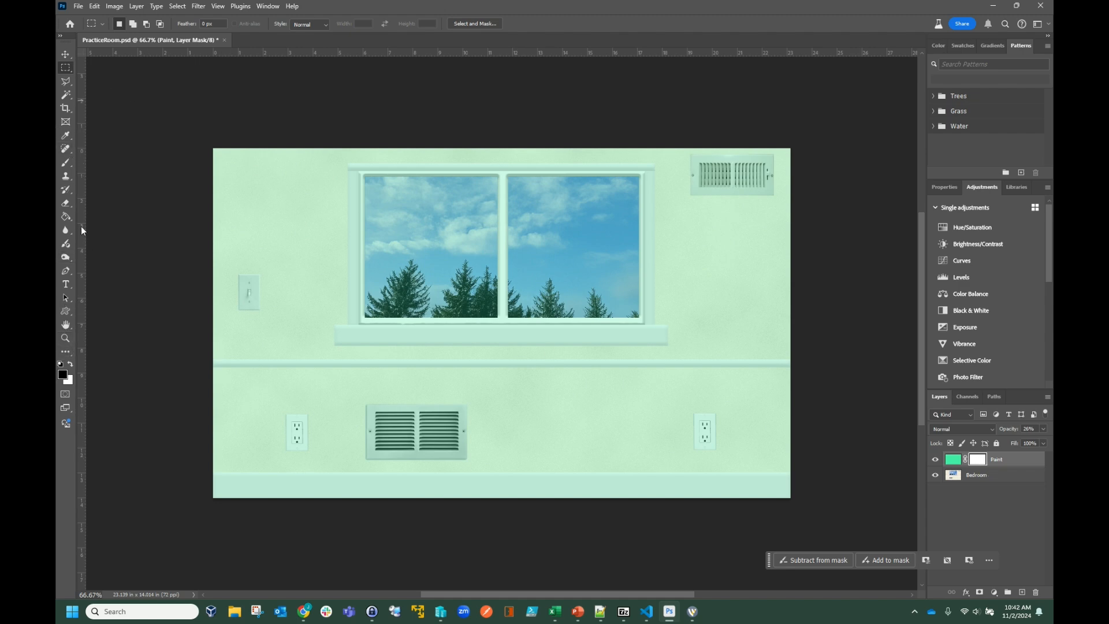
Set the Brush size to 155 px and paint black on the Paint mask across the wall and lower window.
click(68, 167)
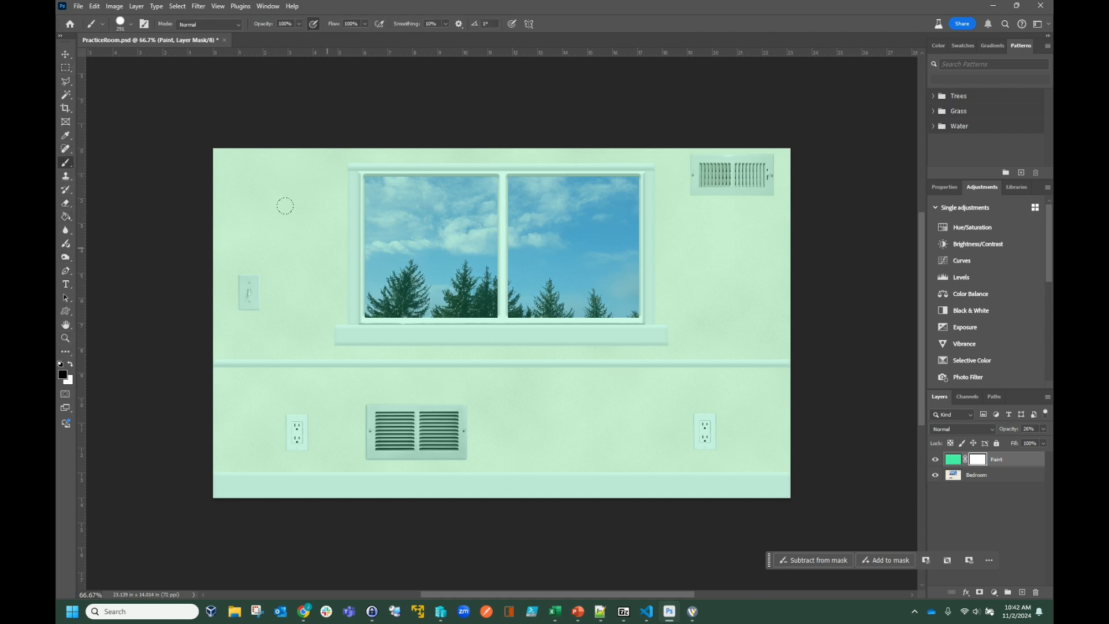
click(122, 23)
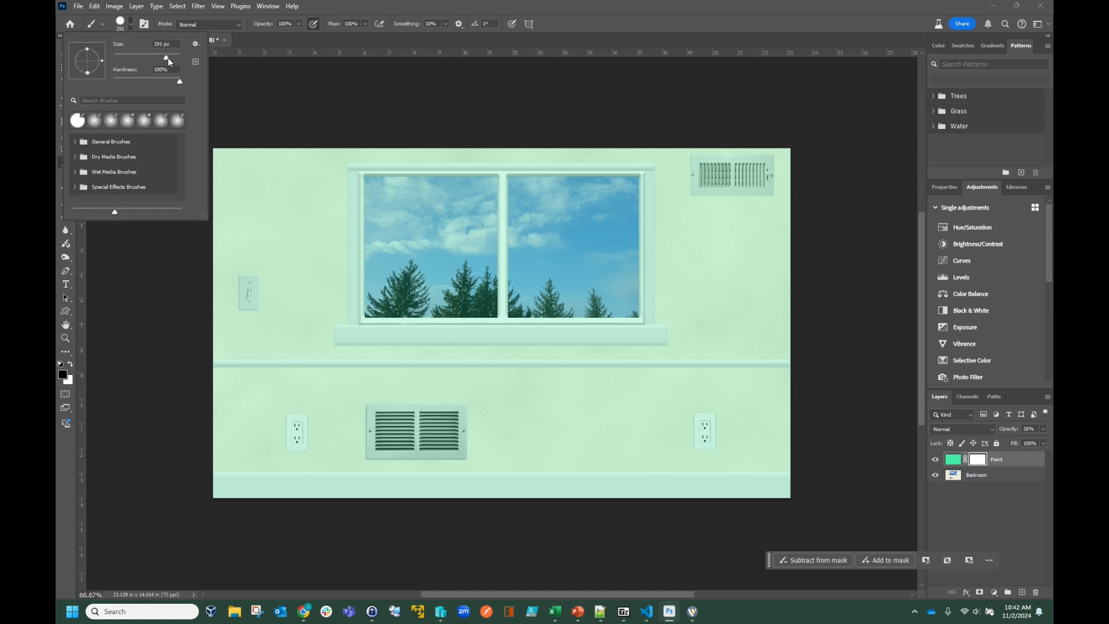
drag(156, 57, 157, 58)
mouse_move(291, 200)
mouse_down()
mouse_move(281, 333)
mouse_move(279, 196)
mouse_move(308, 385)
mouse_move(343, 245)
mouse_move(402, 369)
mouse_move(486, 271)
mouse_move(590, 313)
mouse_move(659, 314)
mouse_move(675, 337)
mouse_move(714, 330)
mouse_up()
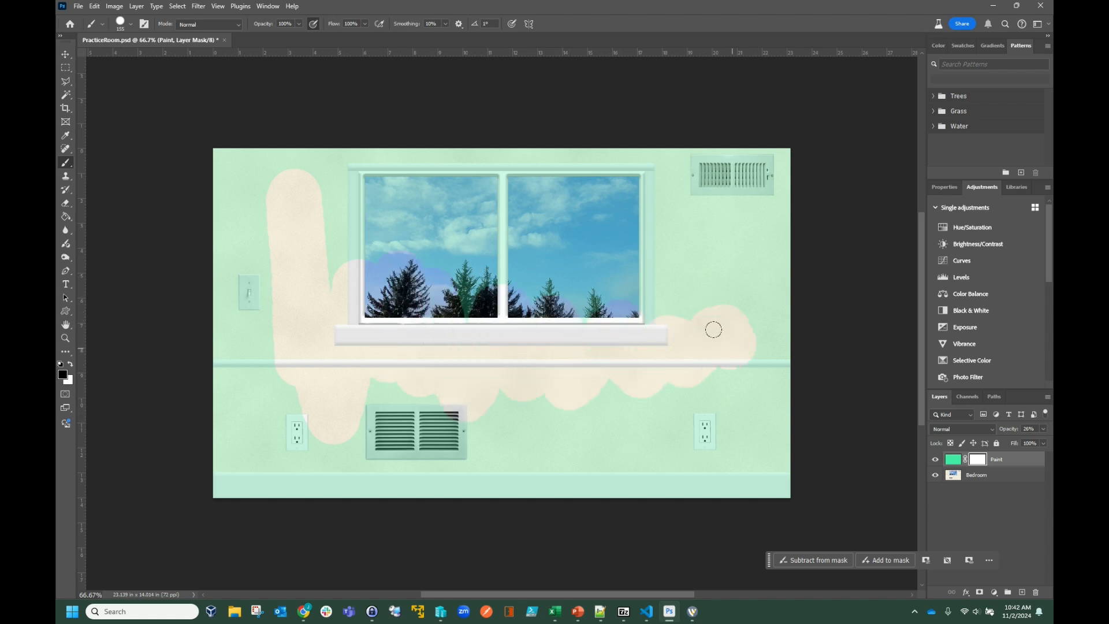
Swap to white and paint on the mask to restore most of the green over the wall and window.
click(70, 363)
mouse_move(318, 310)
mouse_down()
mouse_move(332, 267)
mouse_move(308, 288)
mouse_move(325, 306)
mouse_move(353, 308)
mouse_move(382, 346)
mouse_move(479, 332)
mouse_move(573, 355)
mouse_move(562, 401)
mouse_move(604, 360)
mouse_move(613, 321)
mouse_move(549, 338)
mouse_move(467, 318)
mouse_move(417, 324)
mouse_move(346, 397)
mouse_move(278, 439)
mouse_move(341, 340)
mouse_move(331, 334)
mouse_move(268, 384)
mouse_move(315, 283)
mouse_move(282, 302)
mouse_move(245, 284)
mouse_move(277, 248)
mouse_move(305, 246)
mouse_move(316, 276)
mouse_move(463, 412)
mouse_move(452, 394)
mouse_move(345, 345)
mouse_move(377, 363)
mouse_move(532, 323)
mouse_move(499, 354)
mouse_move(473, 268)
mouse_move(382, 267)
mouse_move(397, 235)
mouse_up()
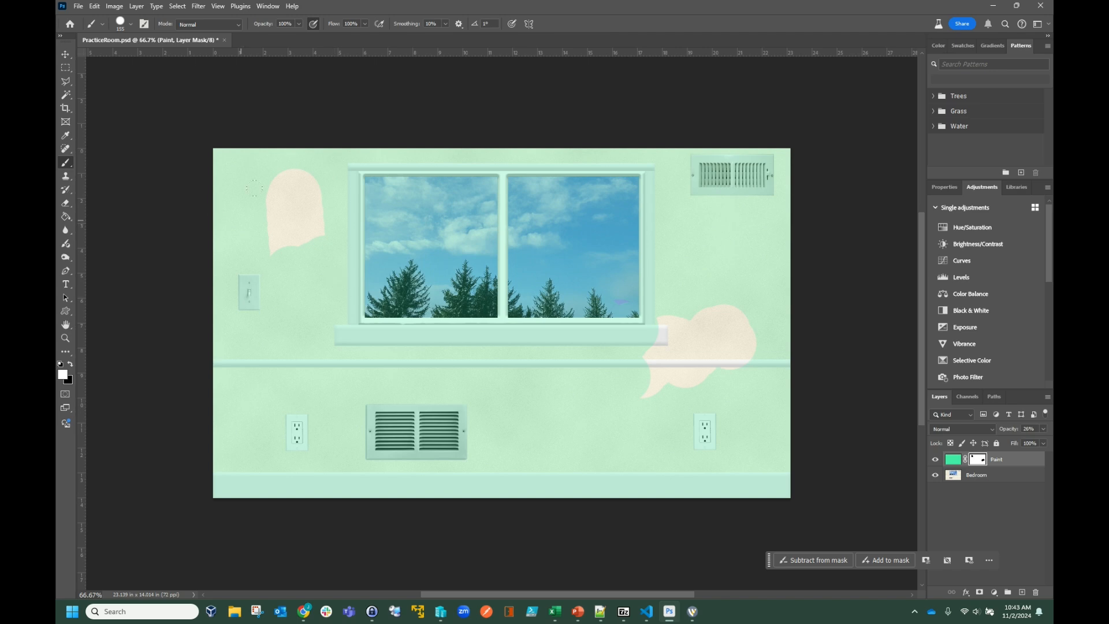
mouse_move(315, 173)
mouse_down()
mouse_move(305, 195)
mouse_move(328, 216)
mouse_move(305, 201)
mouse_move(317, 167)
mouse_up()
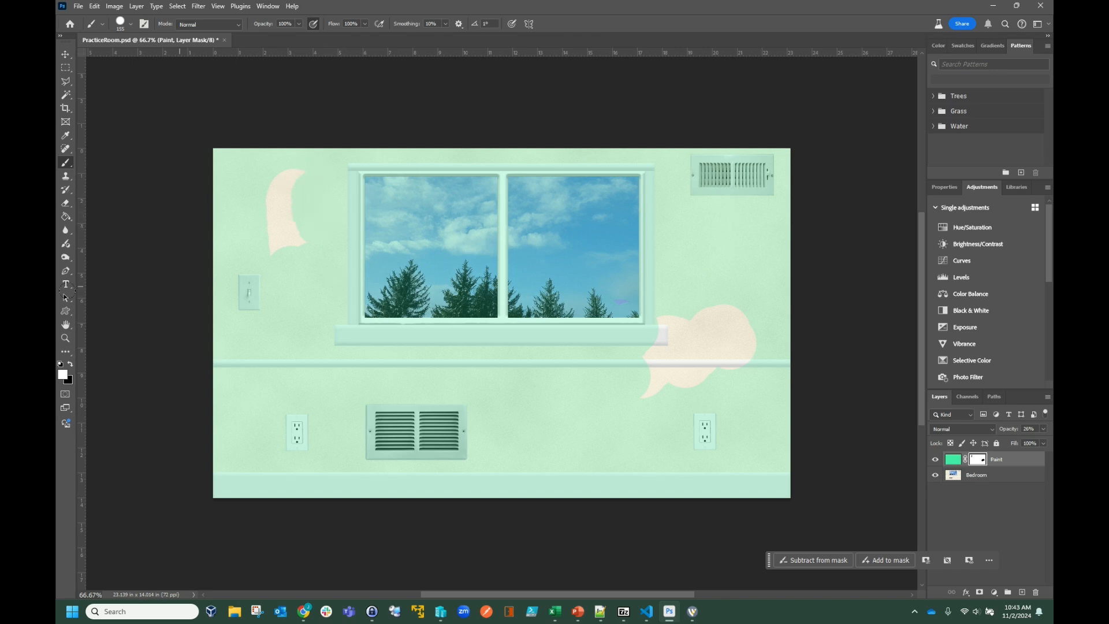
Paint a curved black stroke on the mask above the light switch, and restore part of its inner edge with white.
click(70, 364)
mouse_move(294, 274)
mouse_down()
mouse_move(249, 194)
mouse_move(290, 139)
mouse_up()
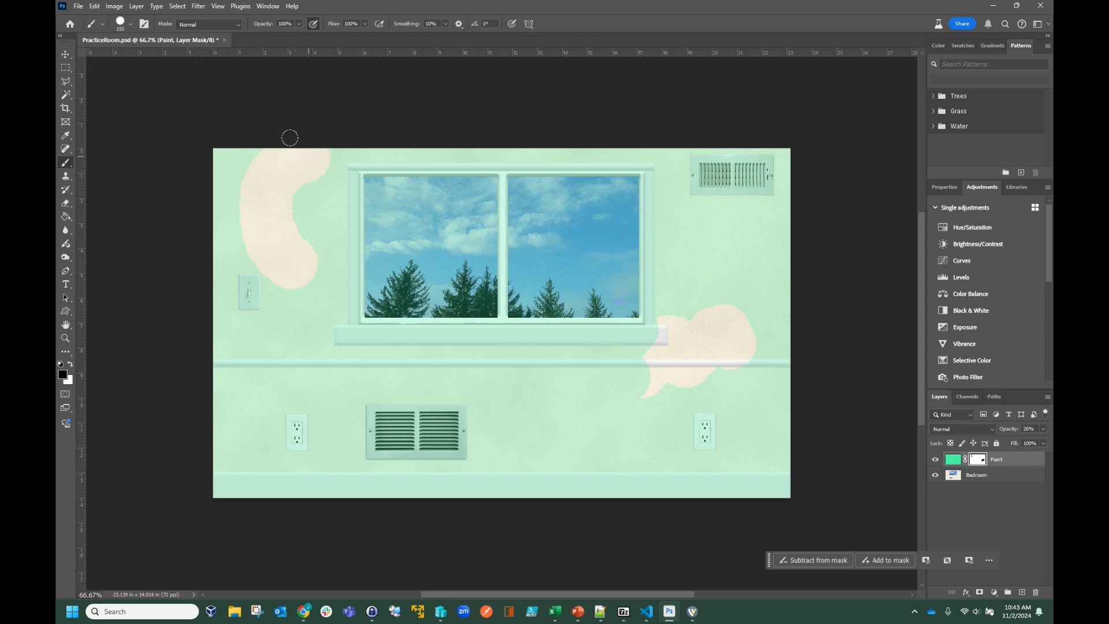
click(71, 364)
mouse_move(292, 208)
mouse_down()
mouse_move(292, 231)
mouse_move(309, 258)
mouse_move(318, 251)
mouse_up()
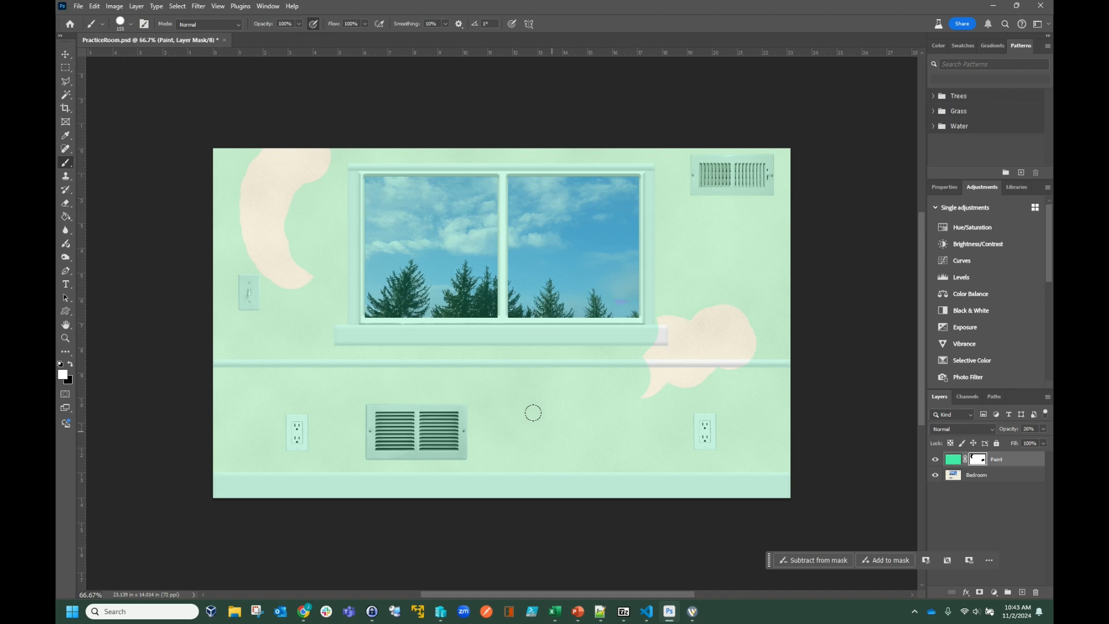
Raise the Paint layer's opacity to 74% and paint white on the mask to shrink the two exposed wall patches.
click(1043, 429)
drag(1031, 442, 1031, 442)
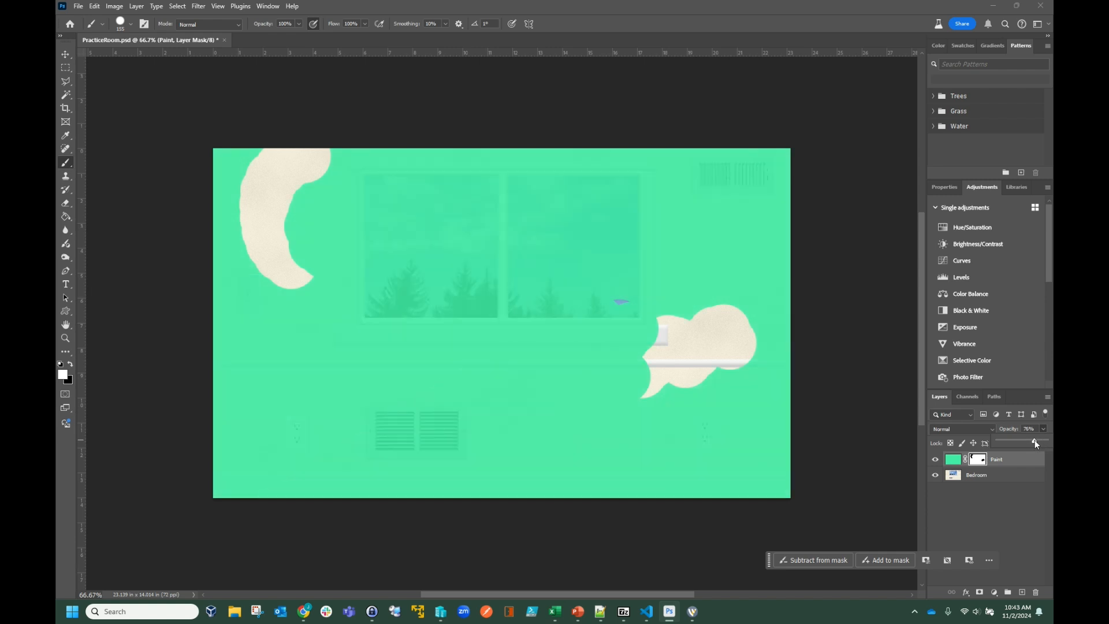
drag(1035, 440, 1033, 440)
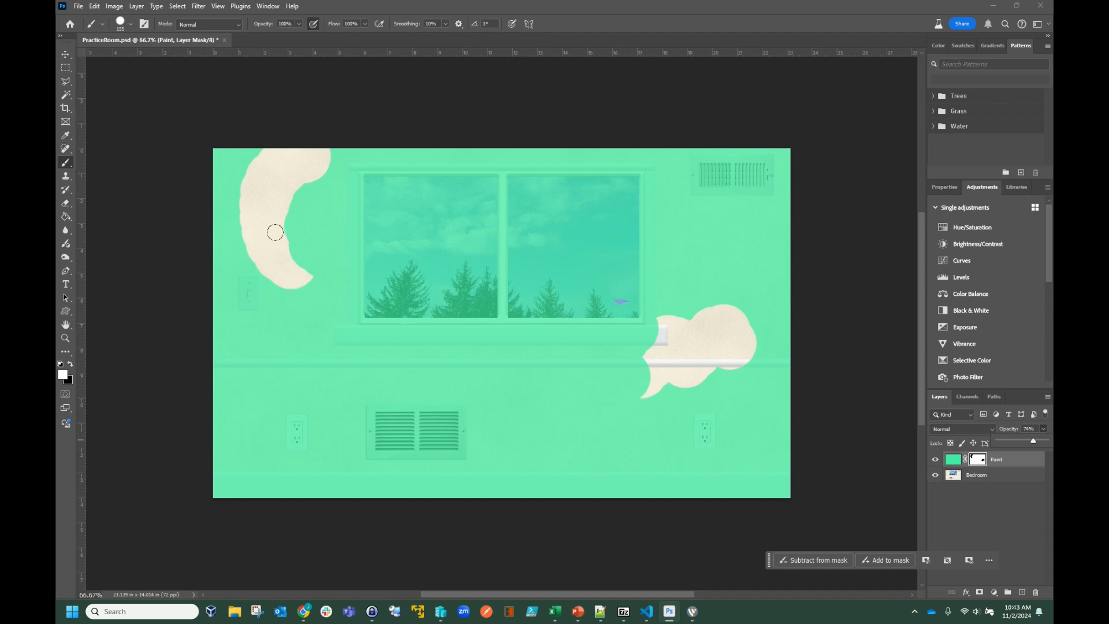
mouse_move(317, 198)
mouse_down()
mouse_move(302, 251)
mouse_move(279, 184)
mouse_move(301, 176)
mouse_move(272, 215)
mouse_move(288, 266)
mouse_move(254, 215)
mouse_move(275, 181)
mouse_move(326, 171)
mouse_move(274, 171)
mouse_move(252, 237)
mouse_move(254, 201)
mouse_move(277, 164)
mouse_move(341, 183)
mouse_up()
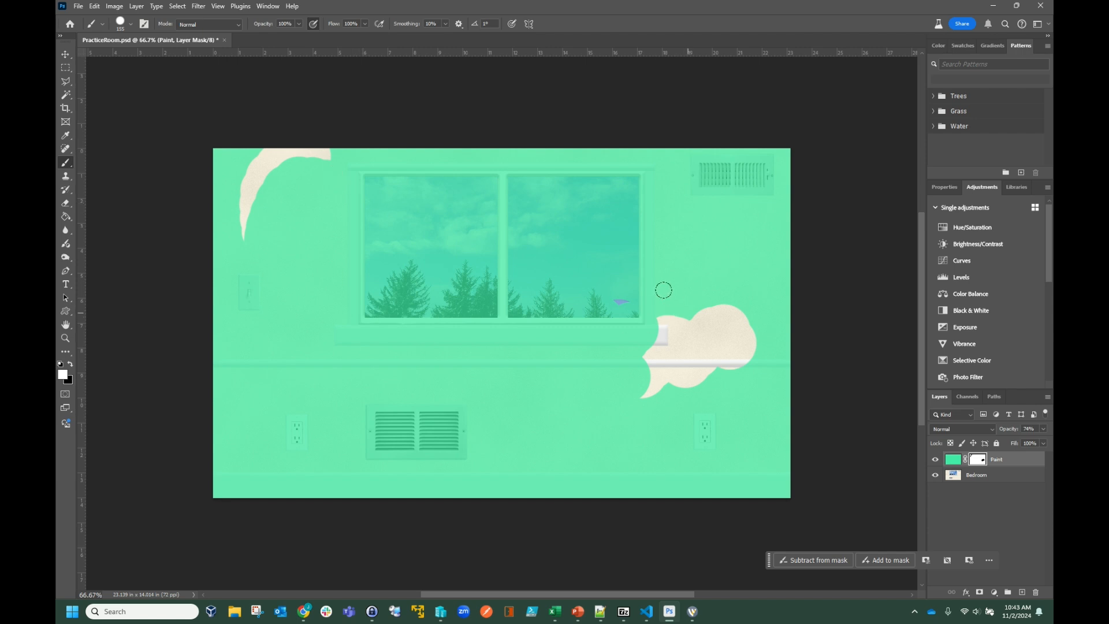
mouse_move(663, 290)
mouse_down()
mouse_move(613, 330)
mouse_move(666, 285)
mouse_up()
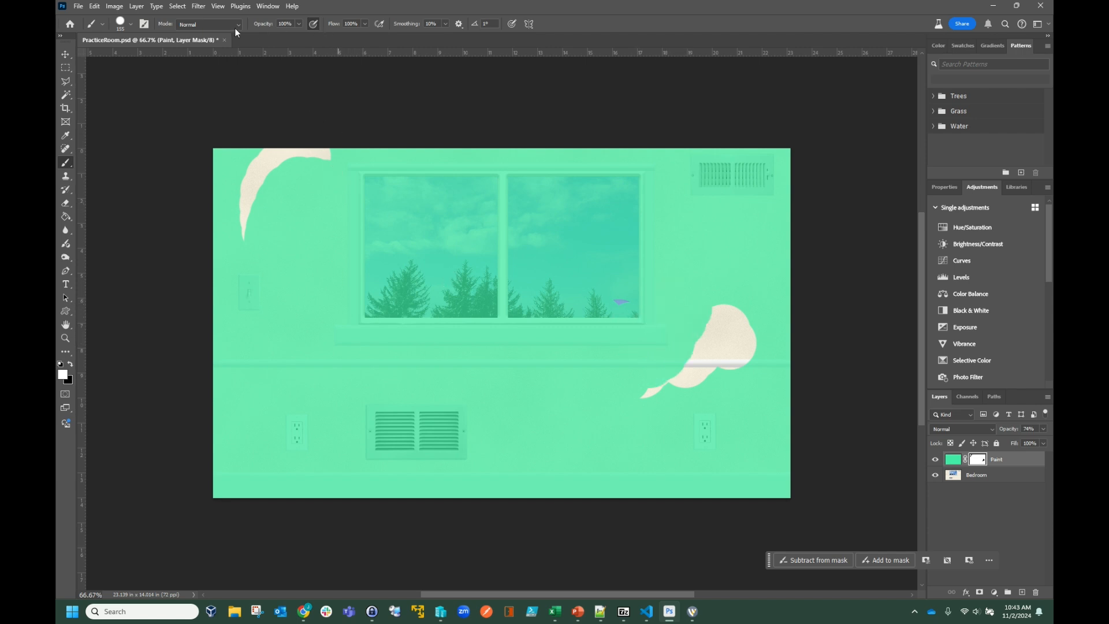
Reduce the brush hardness to its minimum and paint soft black strokes on the mask around the lower vent and windowsill.
click(131, 25)
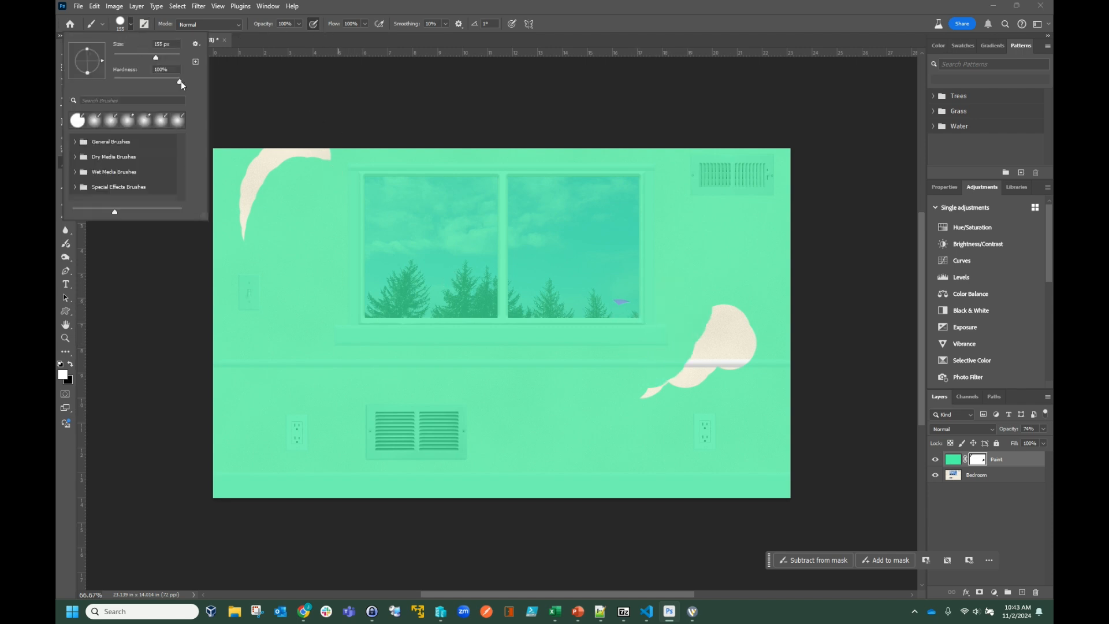
drag(180, 81, 113, 87)
key(Return)
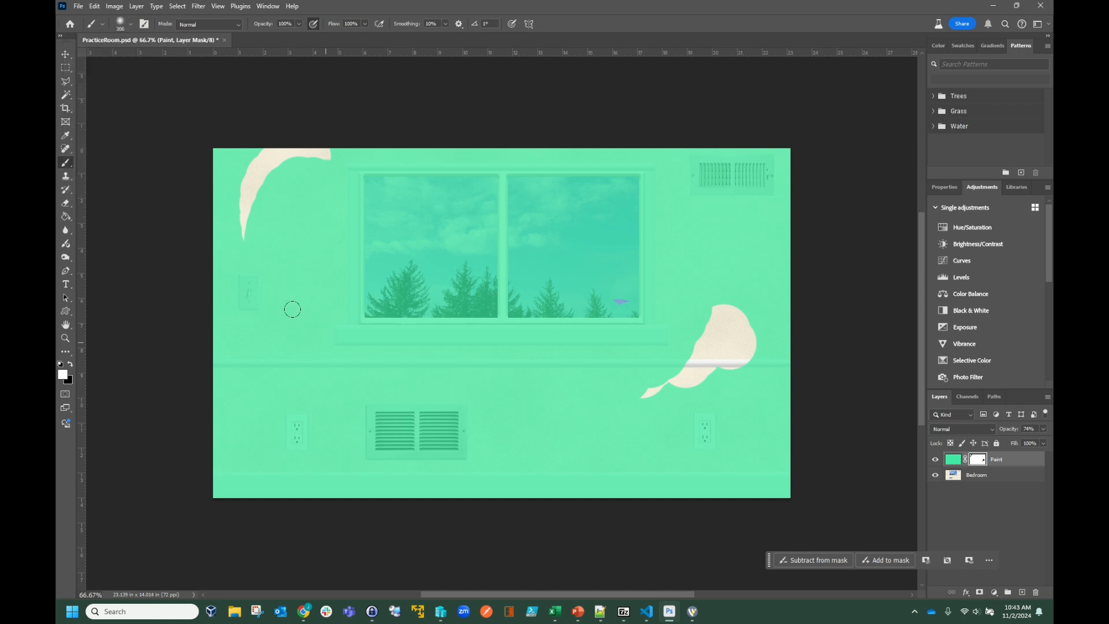
click(69, 364)
mouse_move(220, 310)
mouse_down()
mouse_move(260, 300)
mouse_move(330, 360)
mouse_move(364, 345)
mouse_move(375, 296)
mouse_move(365, 325)
mouse_move(316, 342)
mouse_move(304, 310)
mouse_move(372, 280)
mouse_move(419, 364)
mouse_move(342, 370)
mouse_move(274, 343)
mouse_move(269, 372)
mouse_move(284, 391)
mouse_move(346, 405)
mouse_move(387, 390)
mouse_move(407, 357)
mouse_up()
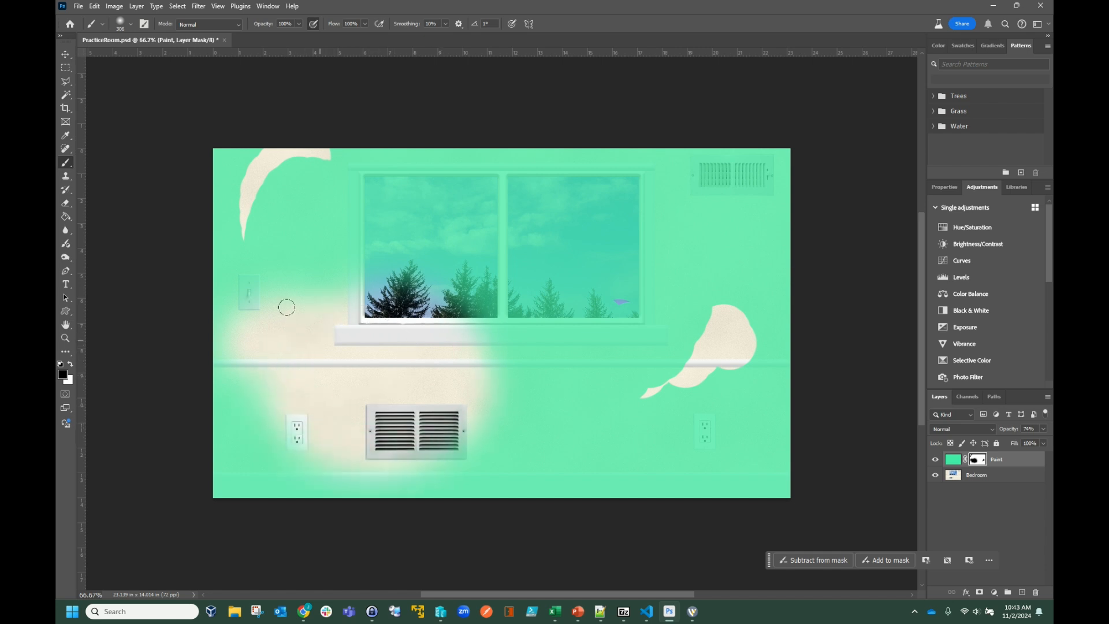
Set the brush opacity to 35% and partly mask the green over the window and the wall beside the lower vent.
click(298, 24)
click(549, 215)
mouse_move(512, 218)
mouse_down()
mouse_move(529, 211)
mouse_move(432, 200)
mouse_move(430, 249)
mouse_move(502, 324)
mouse_move(523, 379)
mouse_up()
mouse_move(498, 450)
mouse_down()
mouse_move(464, 411)
mouse_move(487, 339)
mouse_move(531, 395)
mouse_move(572, 355)
mouse_up()
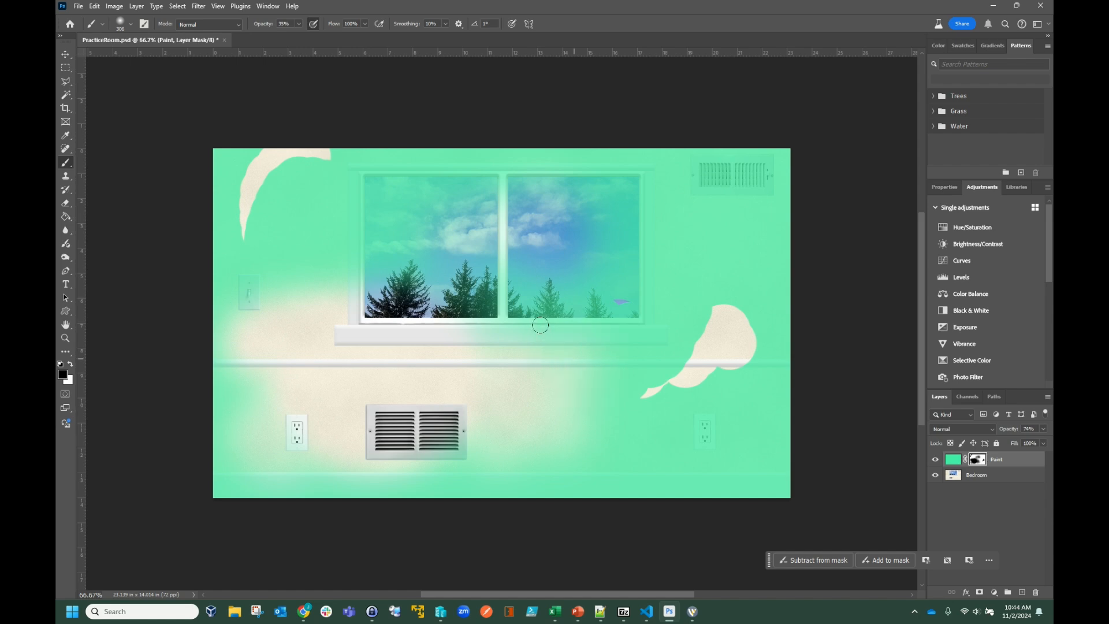
mouse_move(507, 385)
mouse_down()
mouse_move(573, 334)
mouse_move(567, 390)
mouse_move(643, 332)
mouse_move(640, 305)
mouse_up()
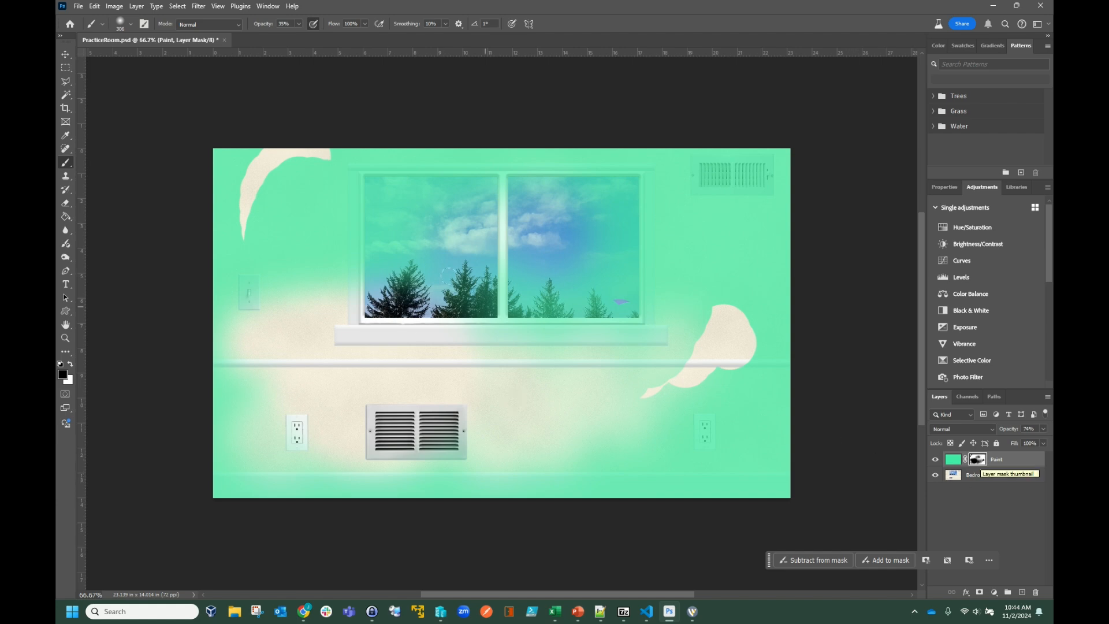
Undo the most recent low-opacity brush strokes on the Paint layer's mask.
key(ctrl+z)
key(ctrl+z)
key(ctrl+z)
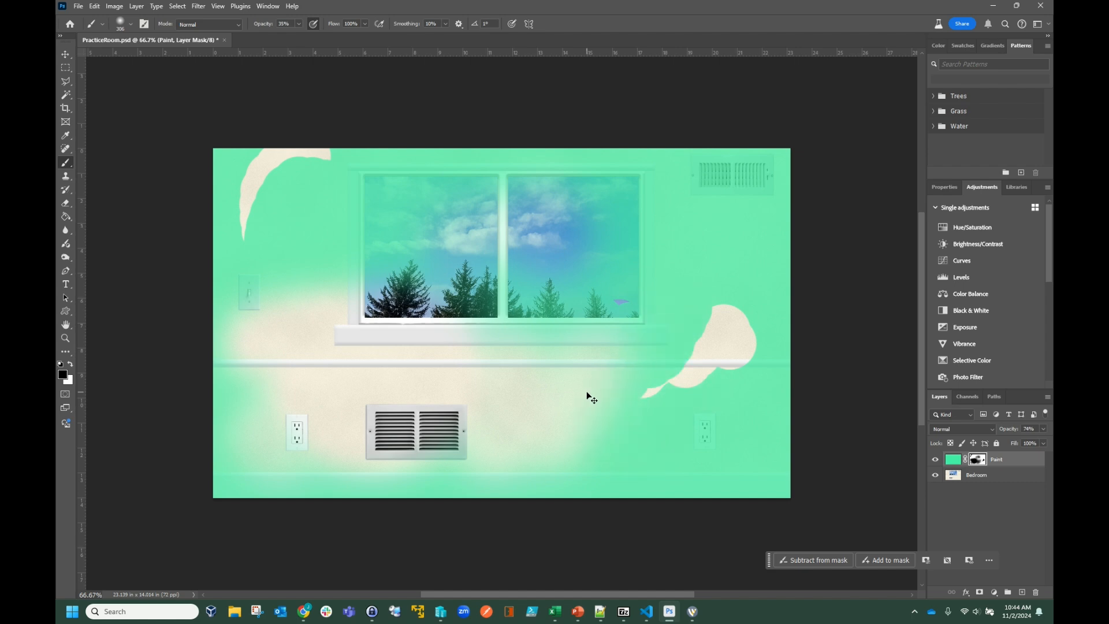
key(ctrl+z)
key(ctrl+z)
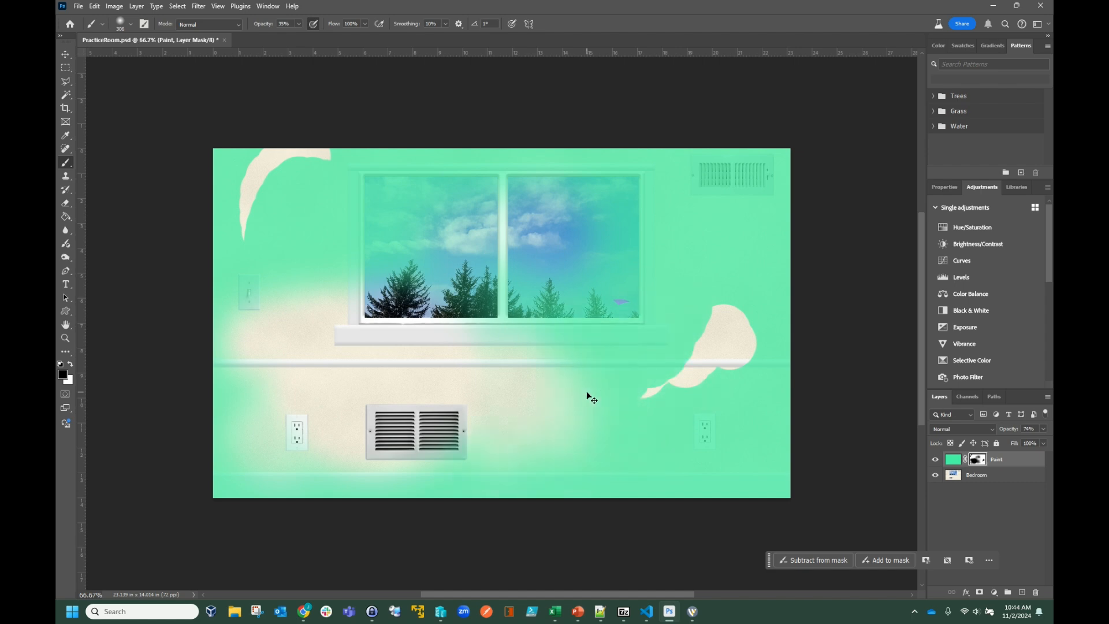
key(ctrl+z)
key(ctrl+z)
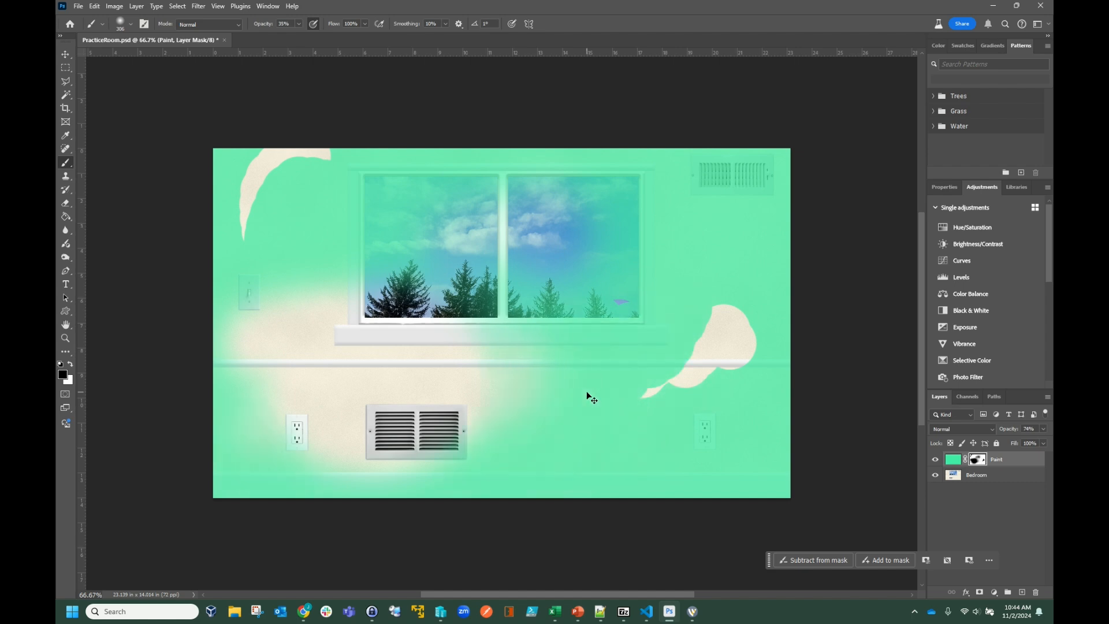
key(ctrl+z)
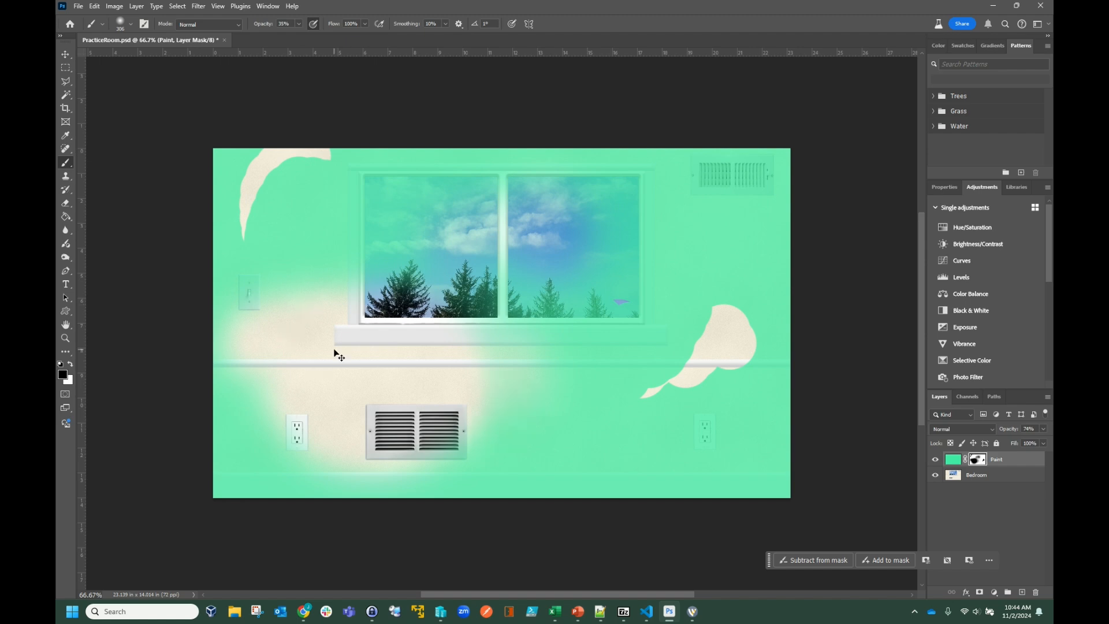
Show the document history and revert to the Master Opacity Change state, comparing it with the first Brush Tool state.
click(262, 7)
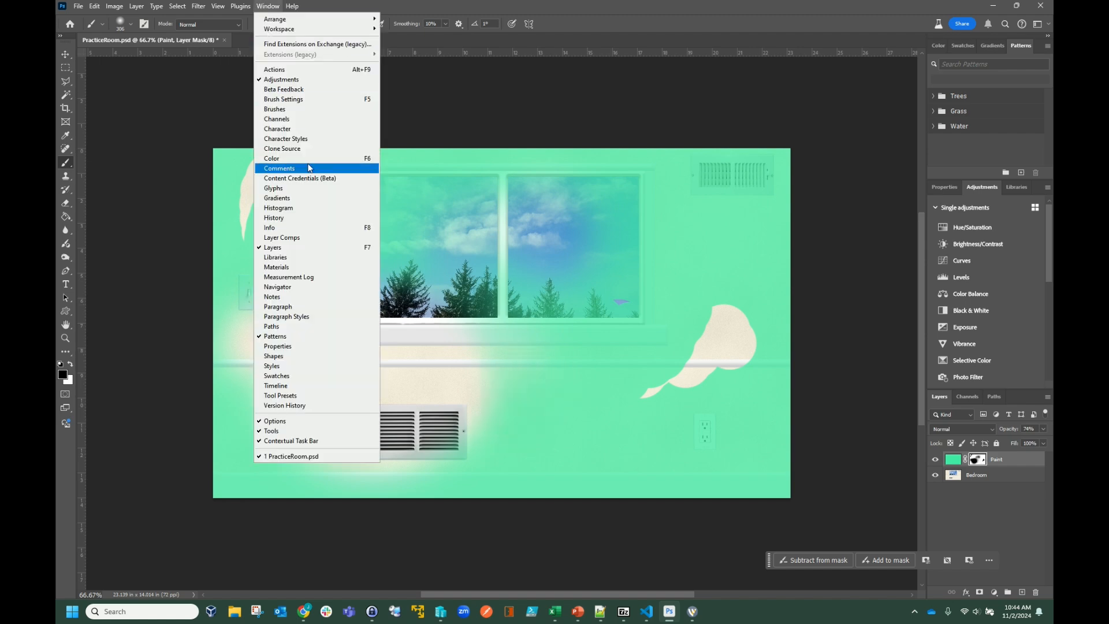
click(311, 219)
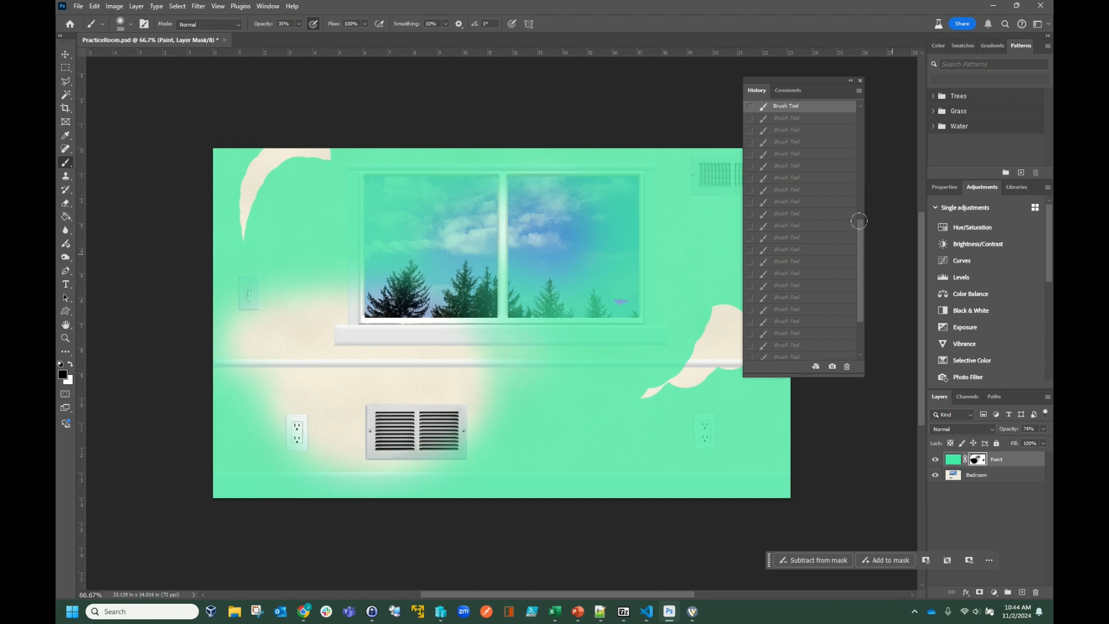
drag(859, 264, 850, 145)
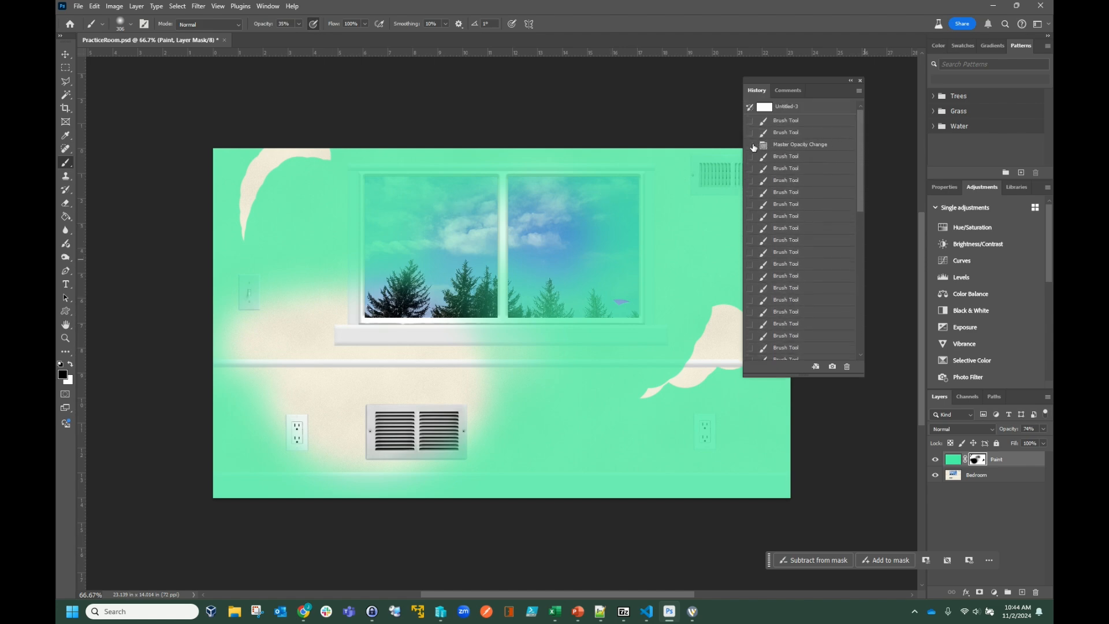
click(787, 145)
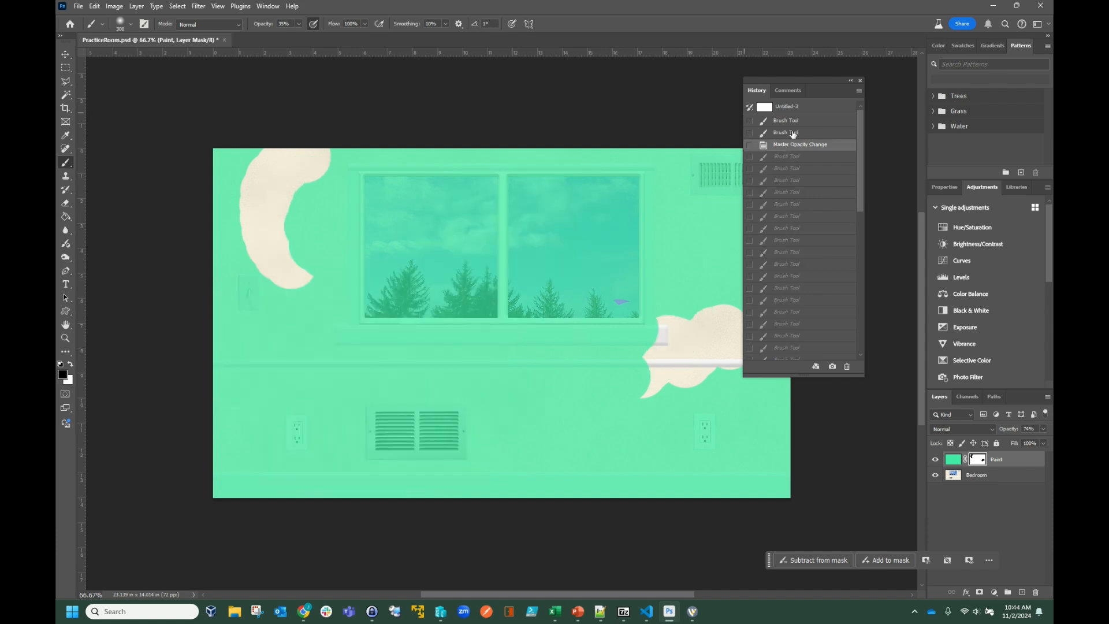
click(801, 121)
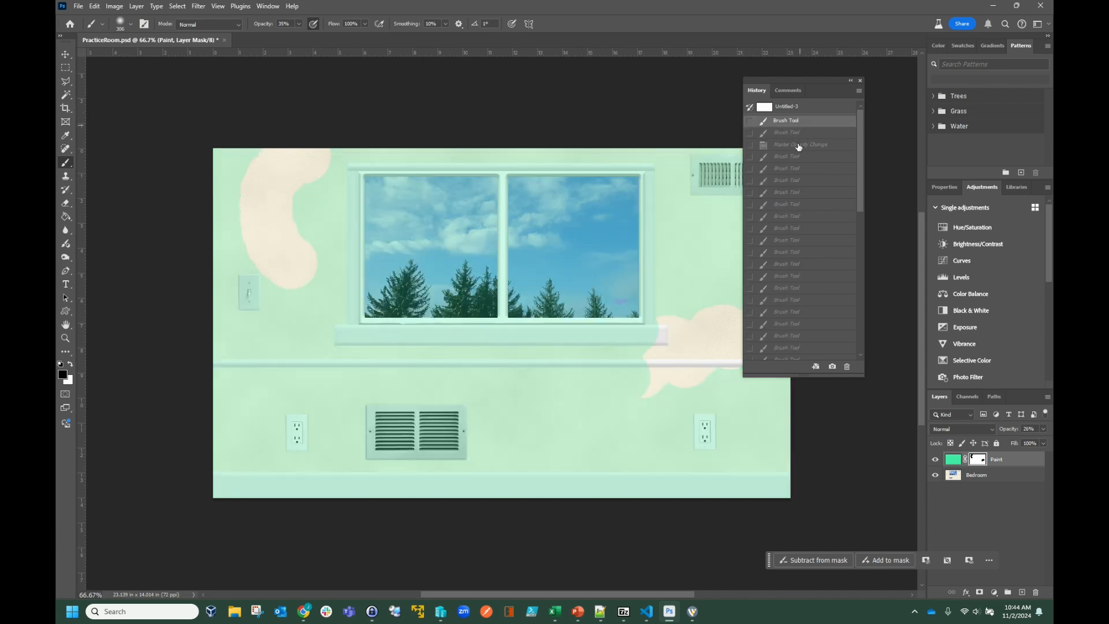
click(799, 147)
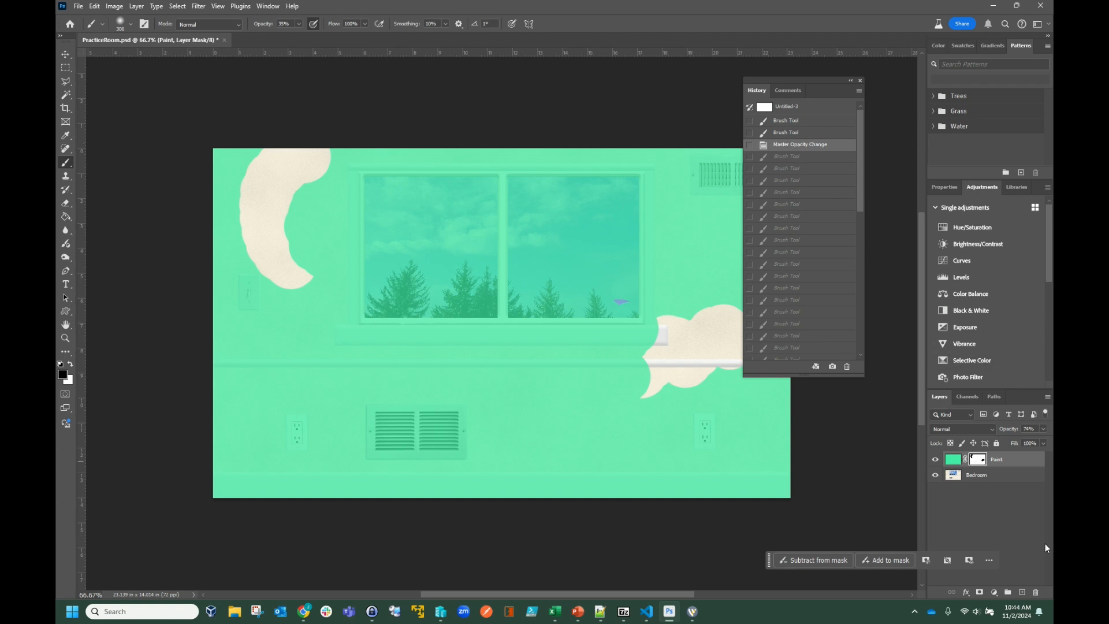
Delete the Paint layer's brushed mask and give the layer a fresh blank layer mask.
click(1036, 592)
click(595, 224)
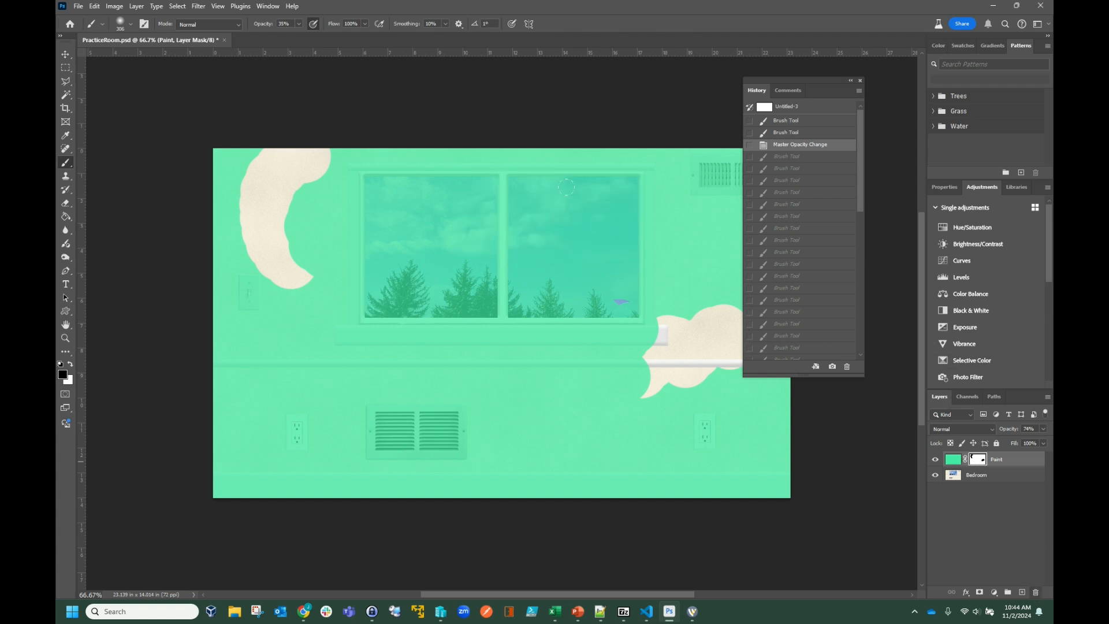
click(1021, 592)
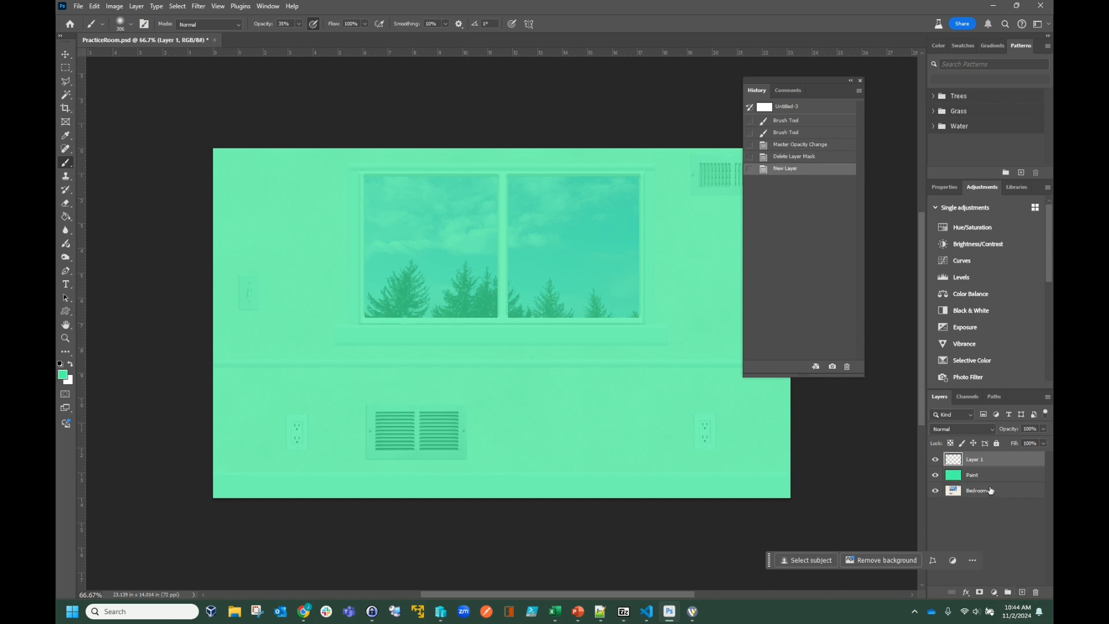
key(ctrl+z)
click(979, 592)
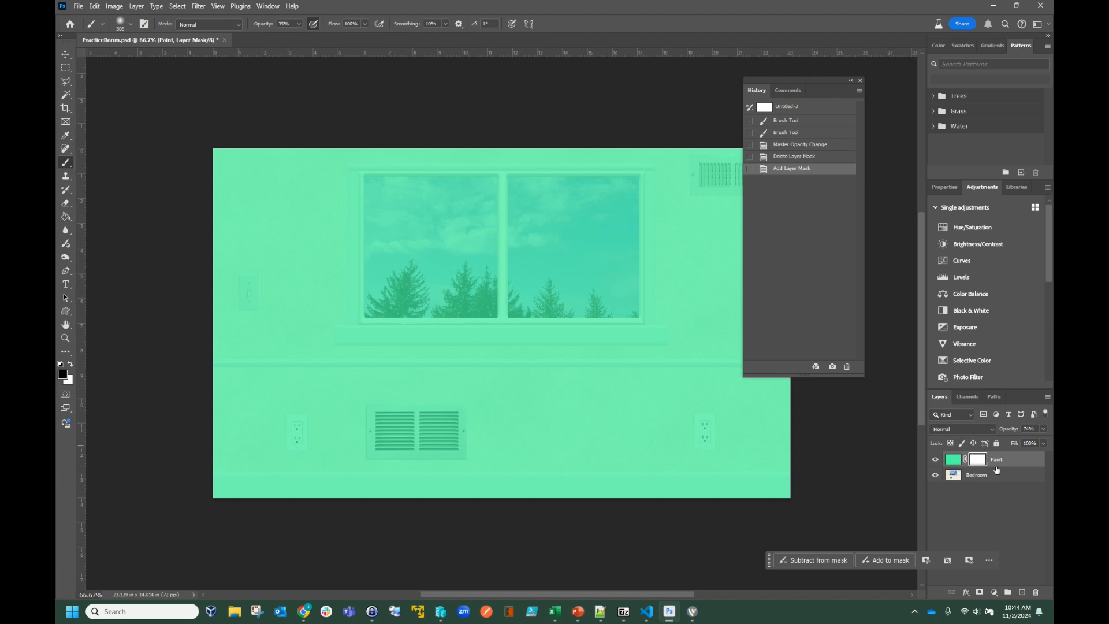
Lower the Paint layer's opacity to 25% and move the history list off the room image.
click(1044, 429)
drag(1024, 442, 1010, 441)
drag(808, 90, 868, 91)
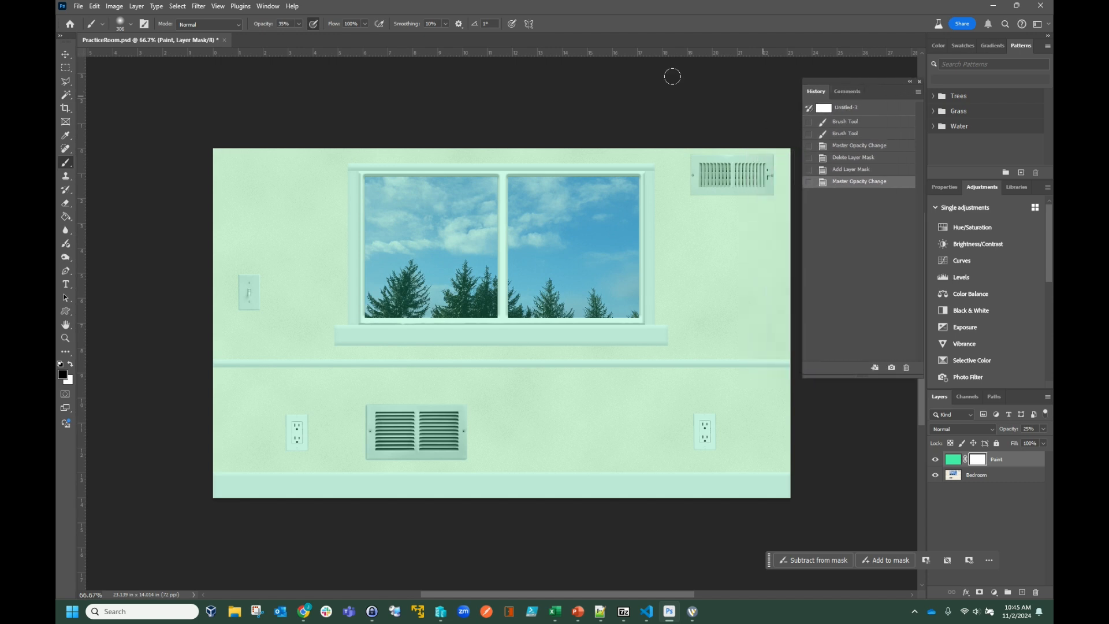
Set a smaller brush to 100% hardness and 100% opacity, try masking the light switch freehand, and undo the strokes.
click(123, 26)
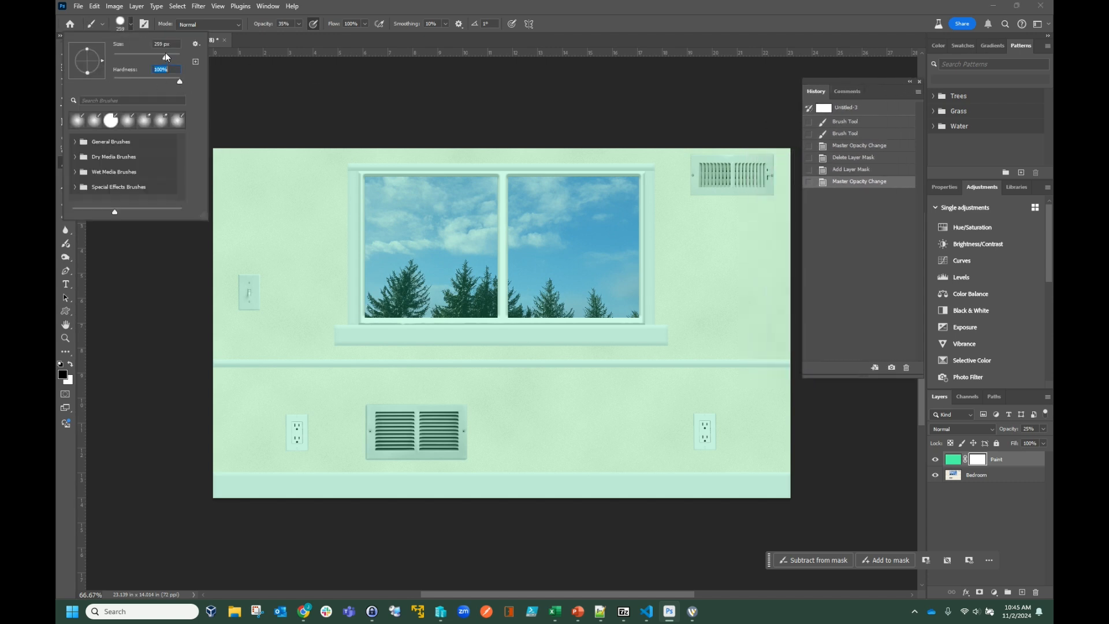
key(Return)
drag(242, 267, 243, 286)
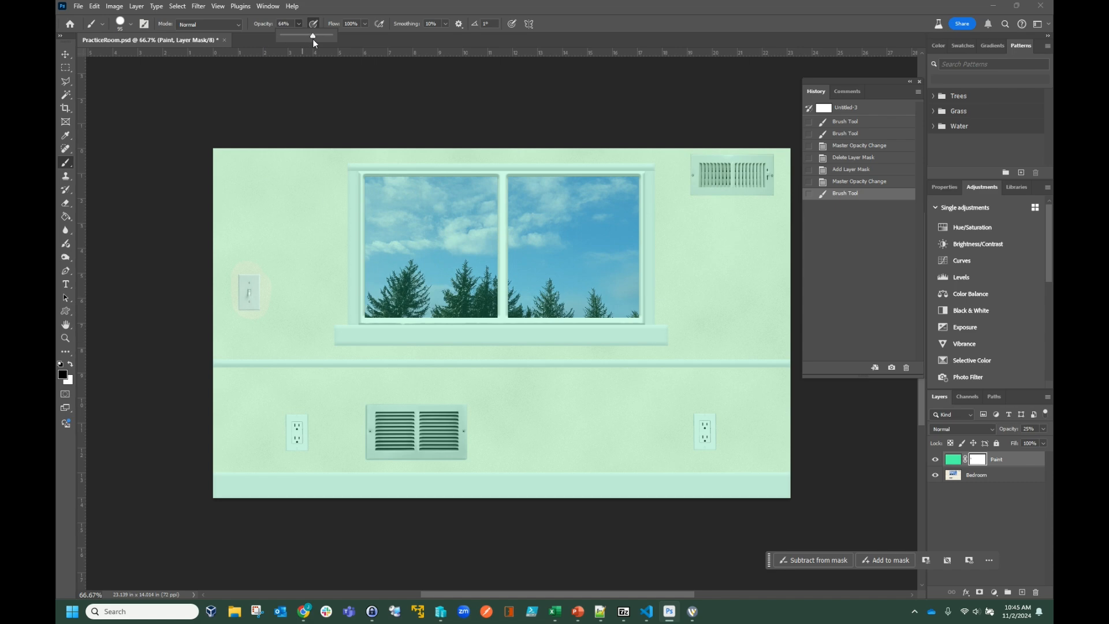
drag(236, 264, 245, 289)
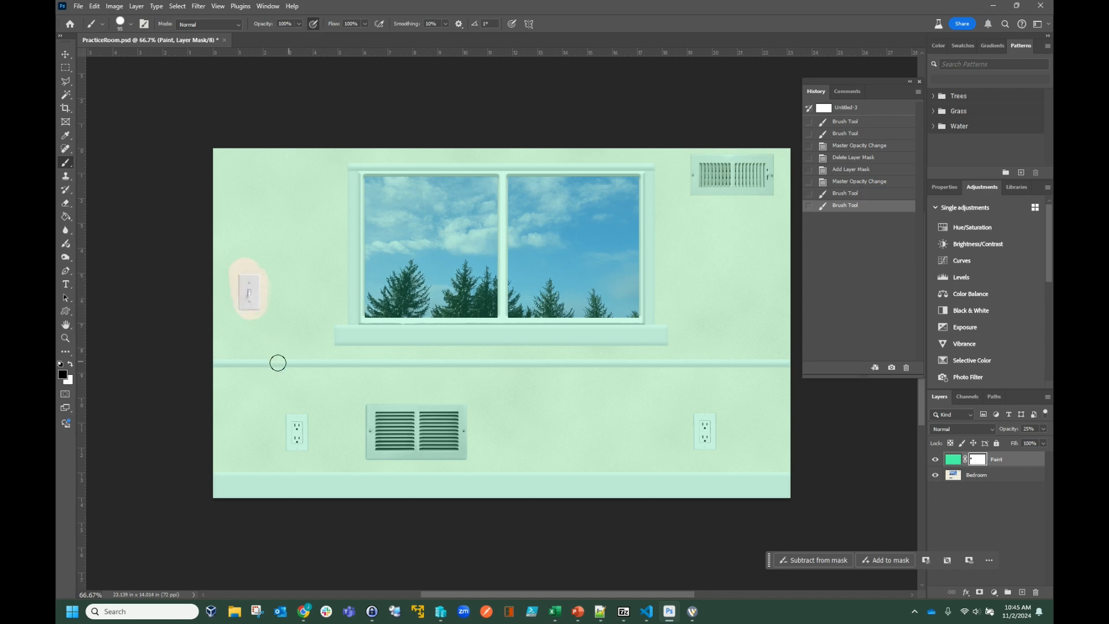
key(ctrl+z)
key(ctrl+z)
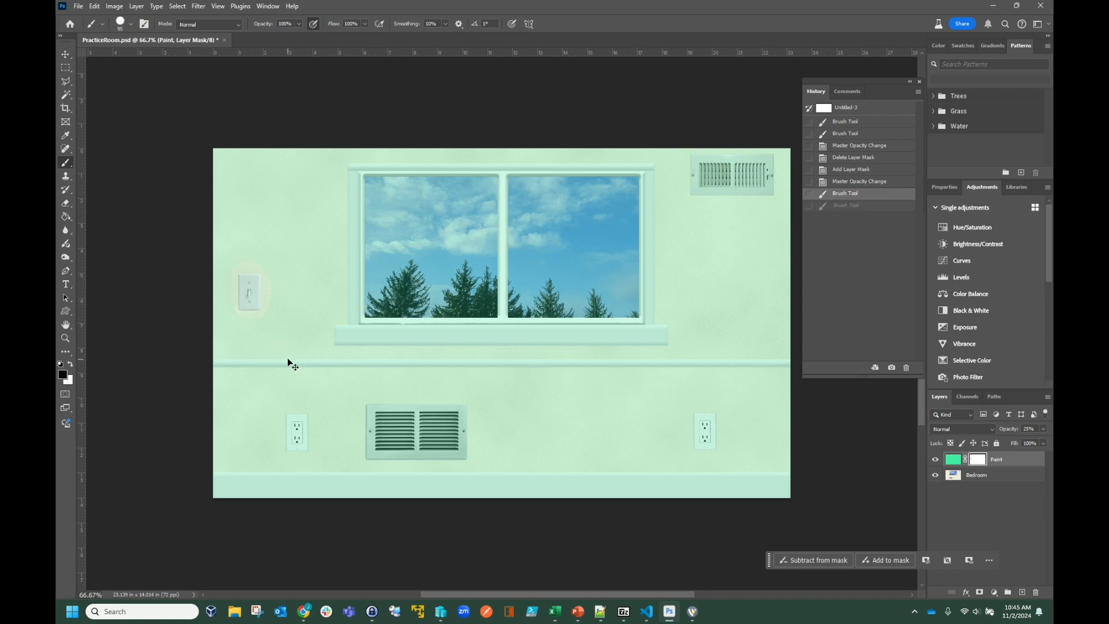
Select the light switch plate with the Rectangular Marquee tool, following its outer edges.
click(67, 70)
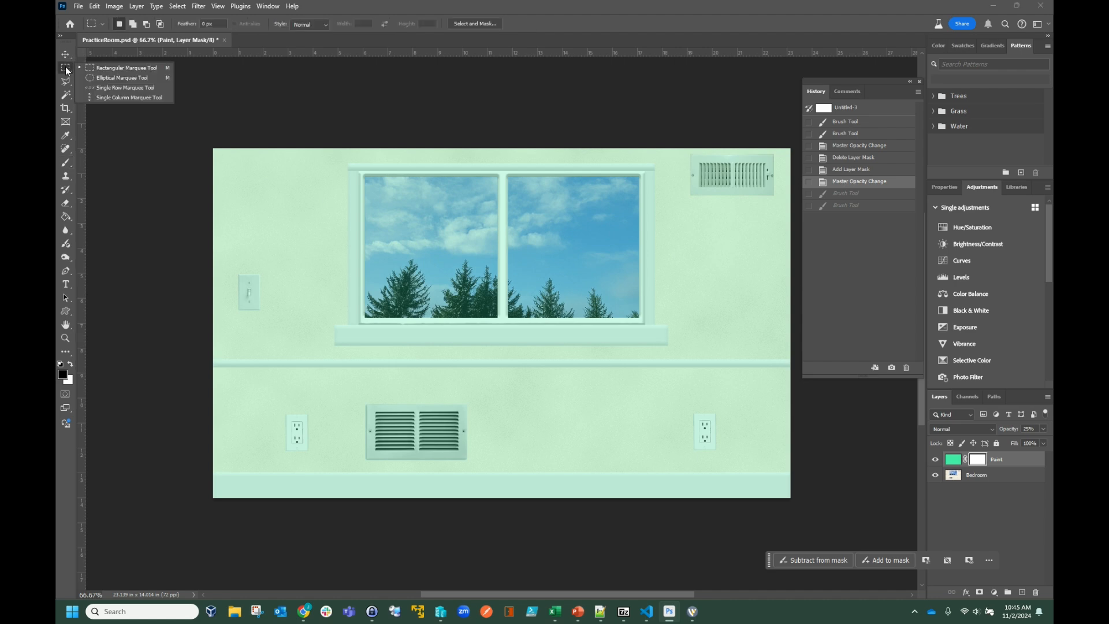
click(66, 69)
click(67, 69)
click(67, 70)
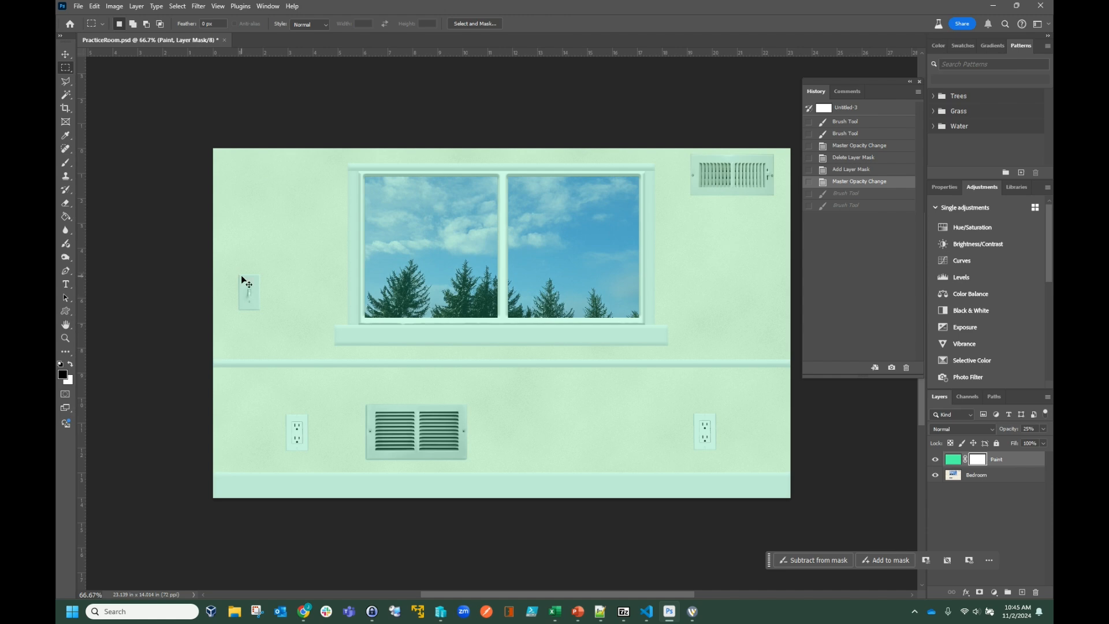
key(ctrl+plus)
key(ctrl+plus)
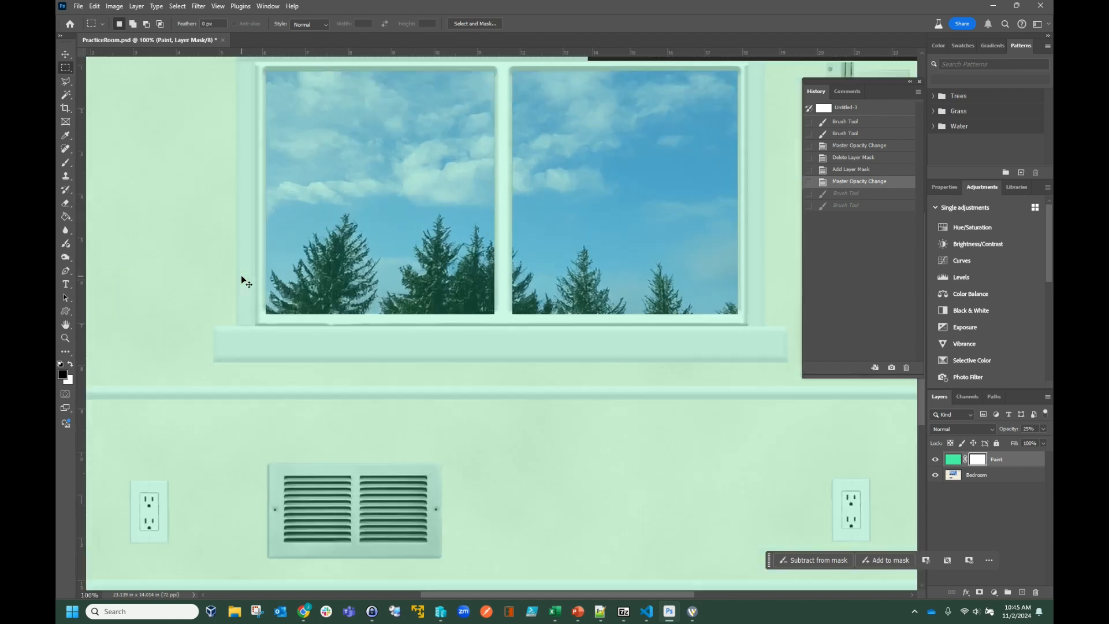
key(ctrl+minus)
key(ctrl+minus)
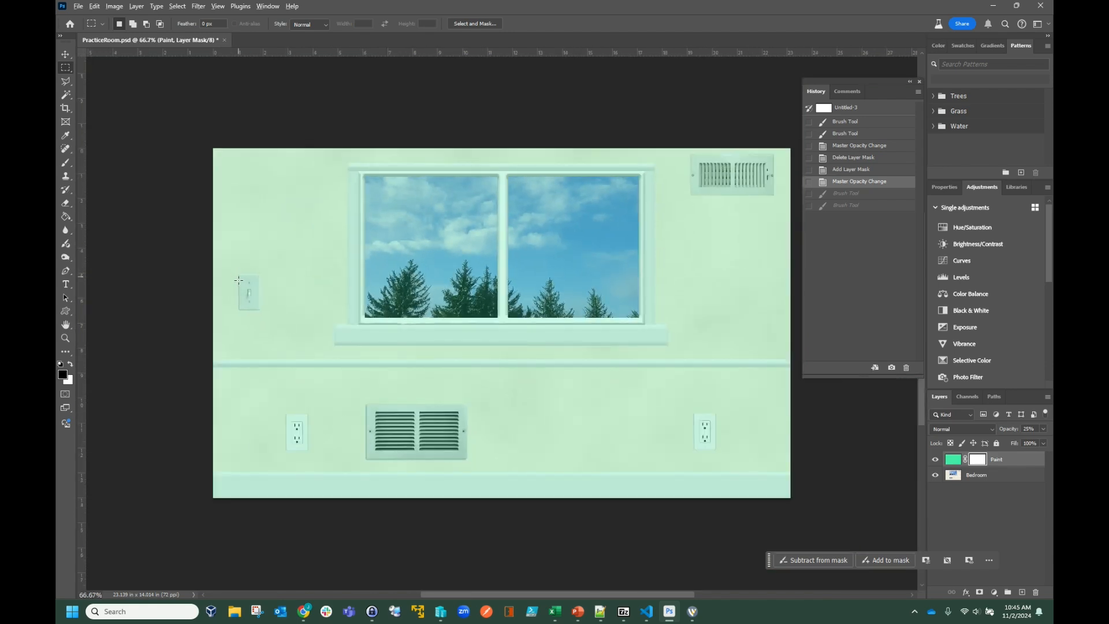
scroll(239, 280, up, 6)
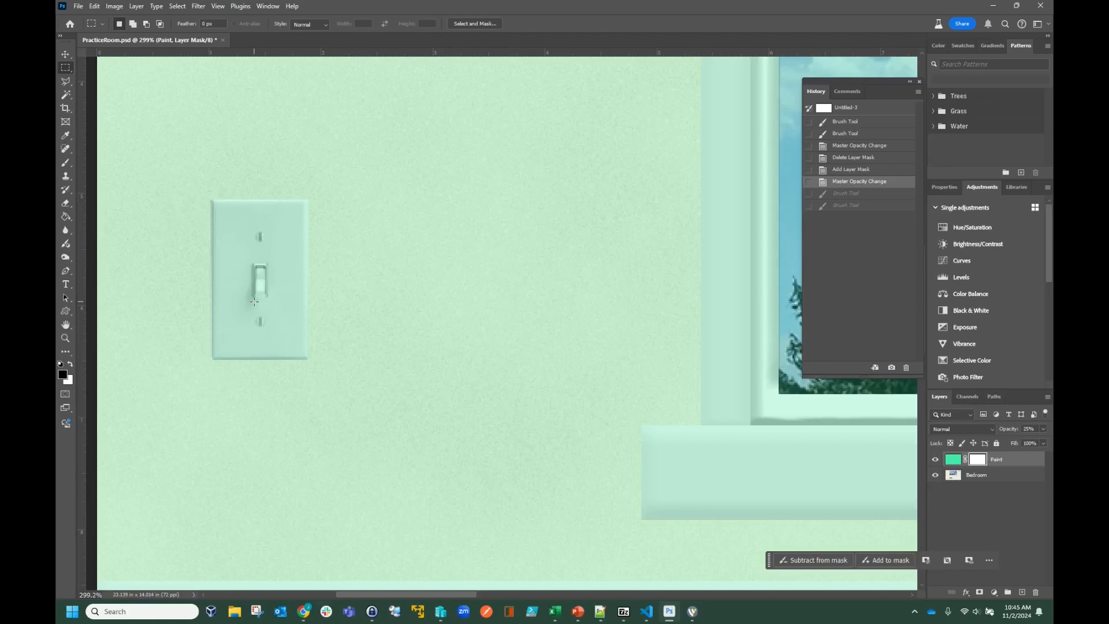
scroll(254, 301, down, 3)
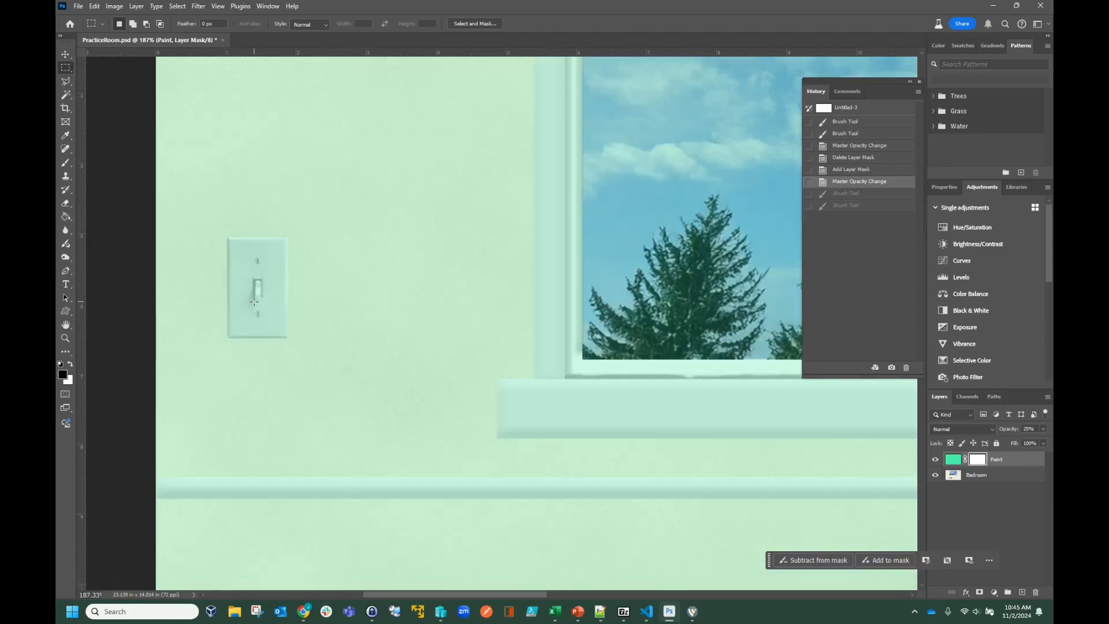
scroll(254, 301, up, 4)
scroll(254, 301, down, 1)
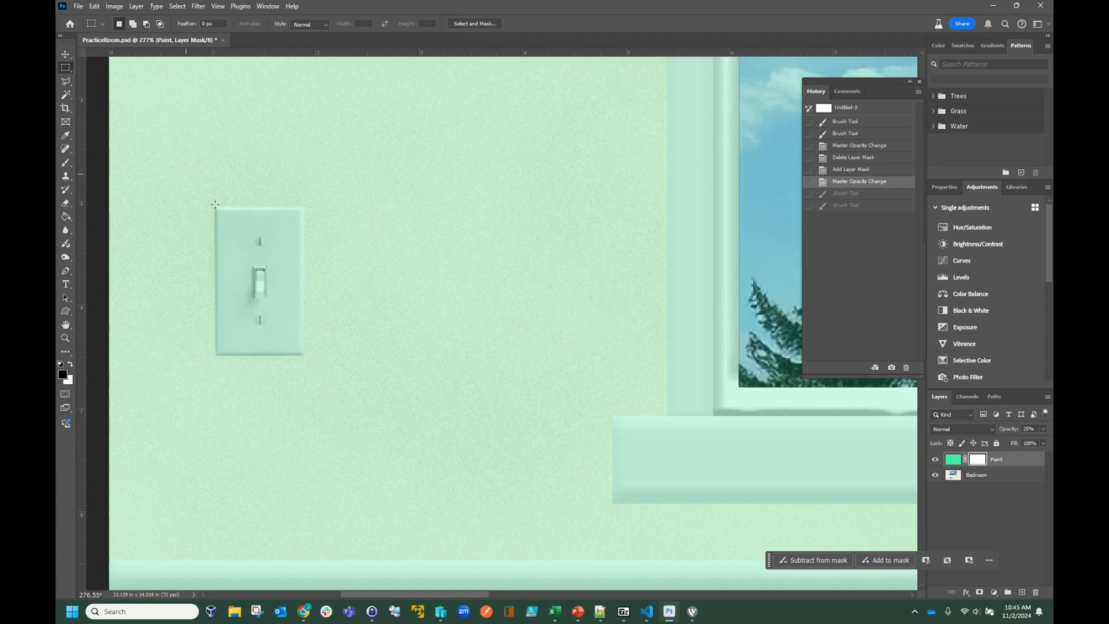
drag(214, 208, 303, 354)
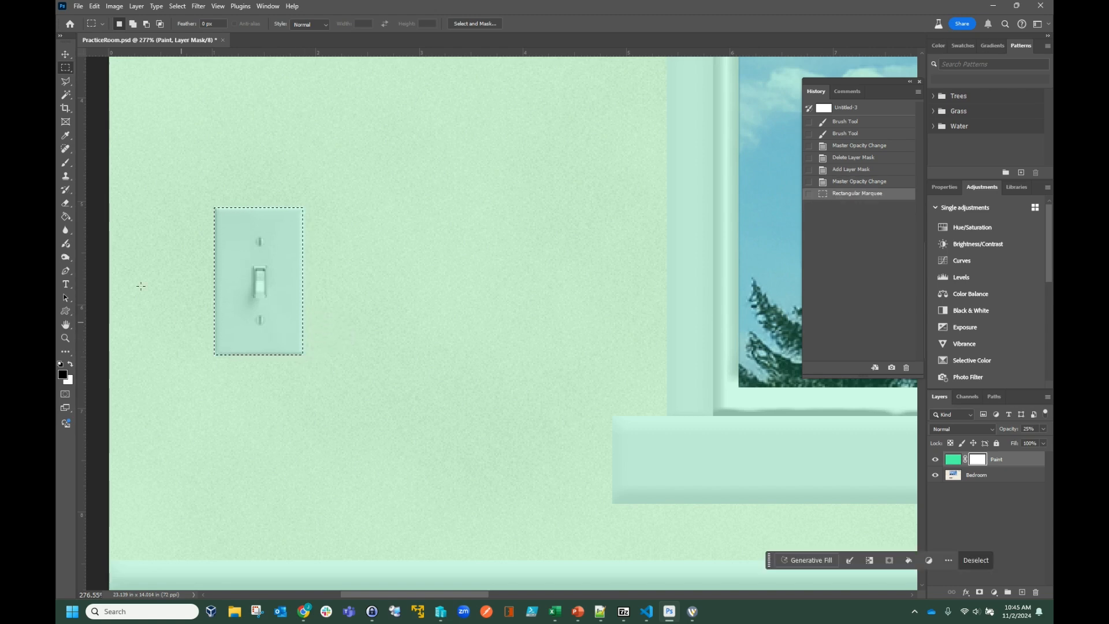
Brush black on the Paint layer's mask inside the selection to remove the green from the light switch plate.
key(b)
key(alt+BackSpace)
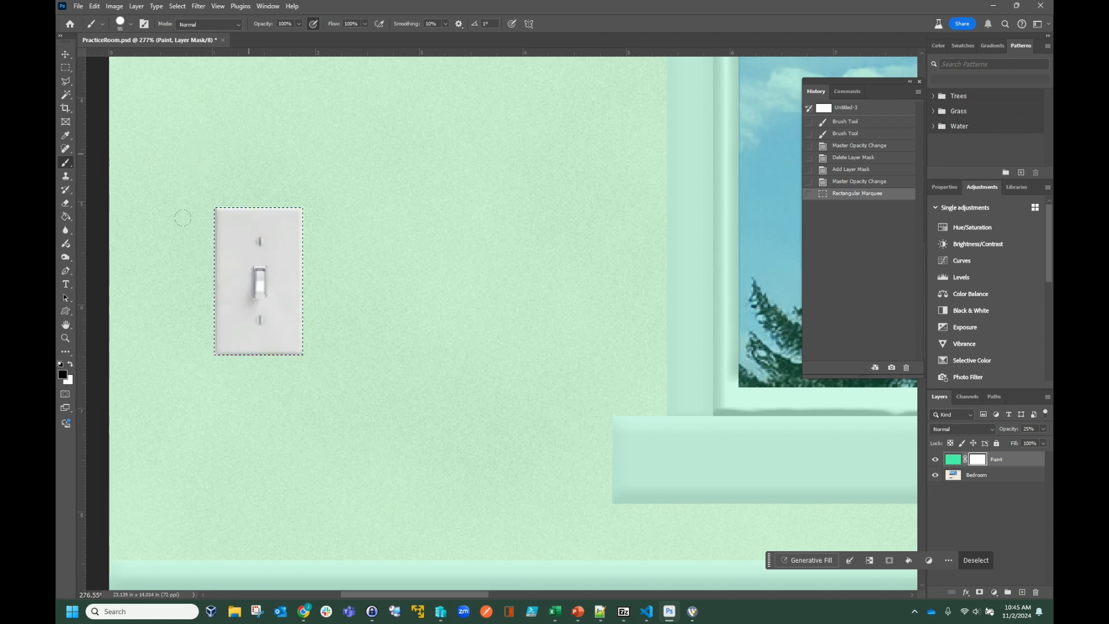
drag(184, 297, 289, 304)
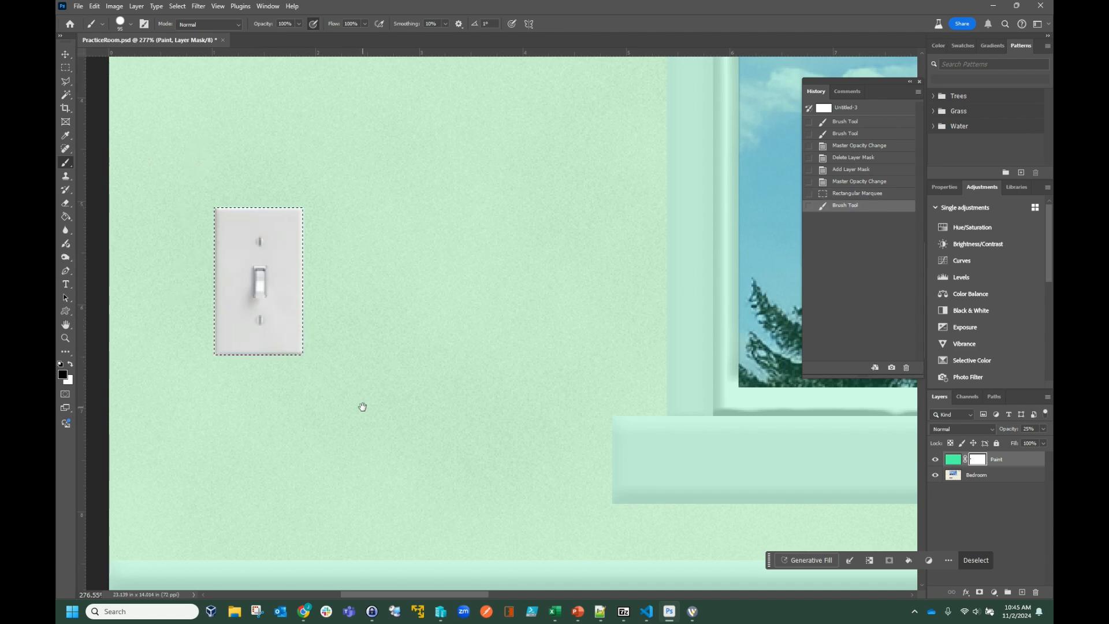
Examine the green-tinted outlet, vent and trim on the lower wall up close and from farther out.
drag(382, 441, 442, 256)
scroll(443, 257, down, 4)
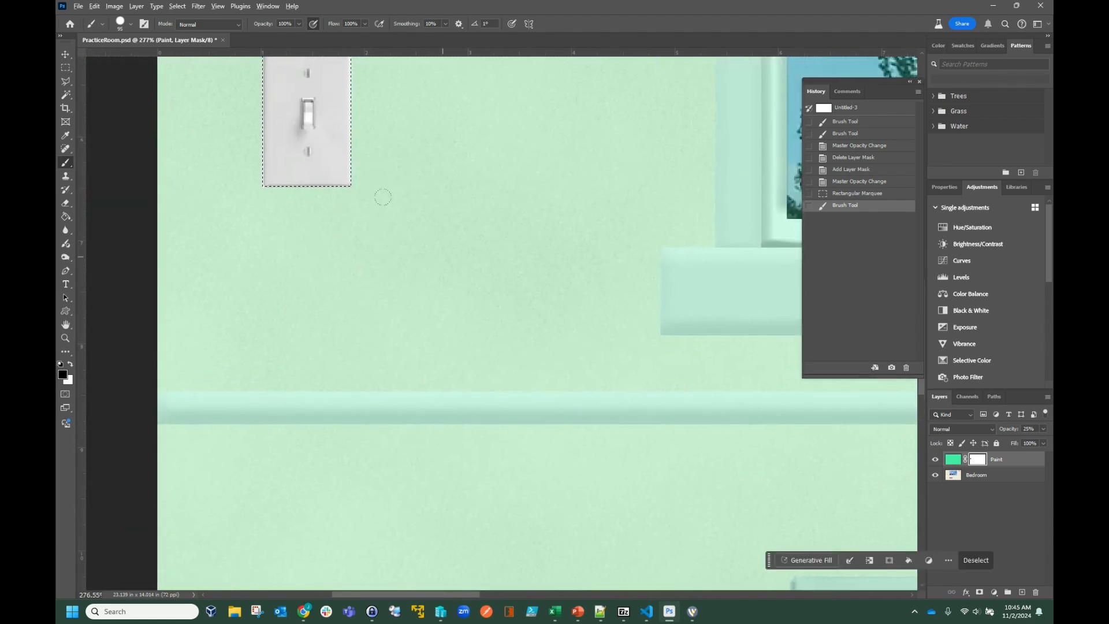
scroll(484, 522, up, 2)
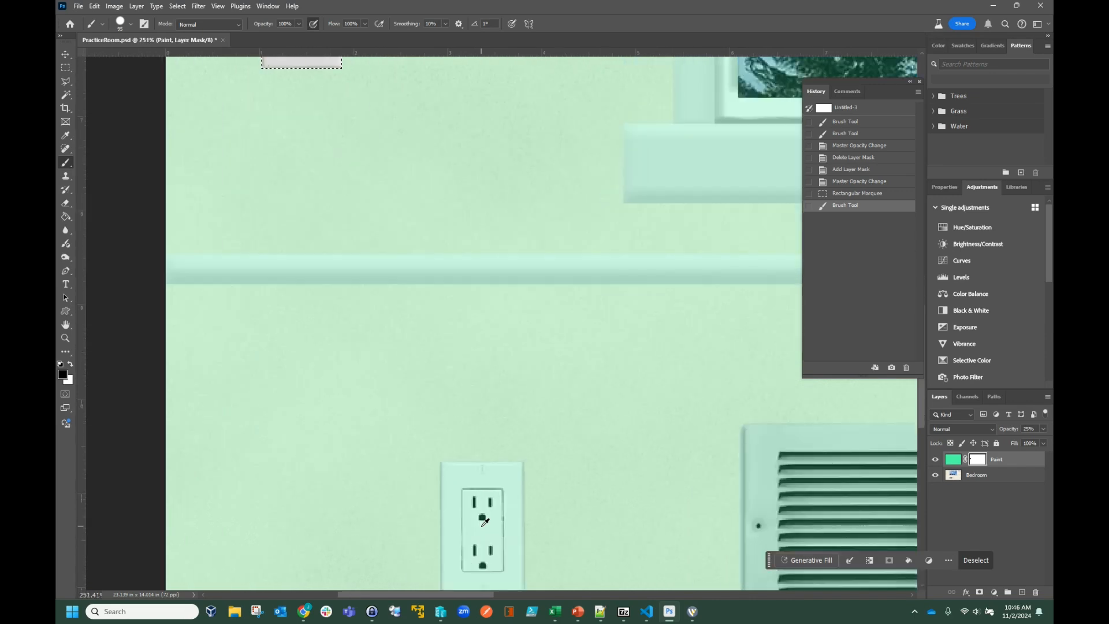
scroll(488, 508, down, 5)
scroll(515, 463, up, 3)
scroll(514, 463, up, 1)
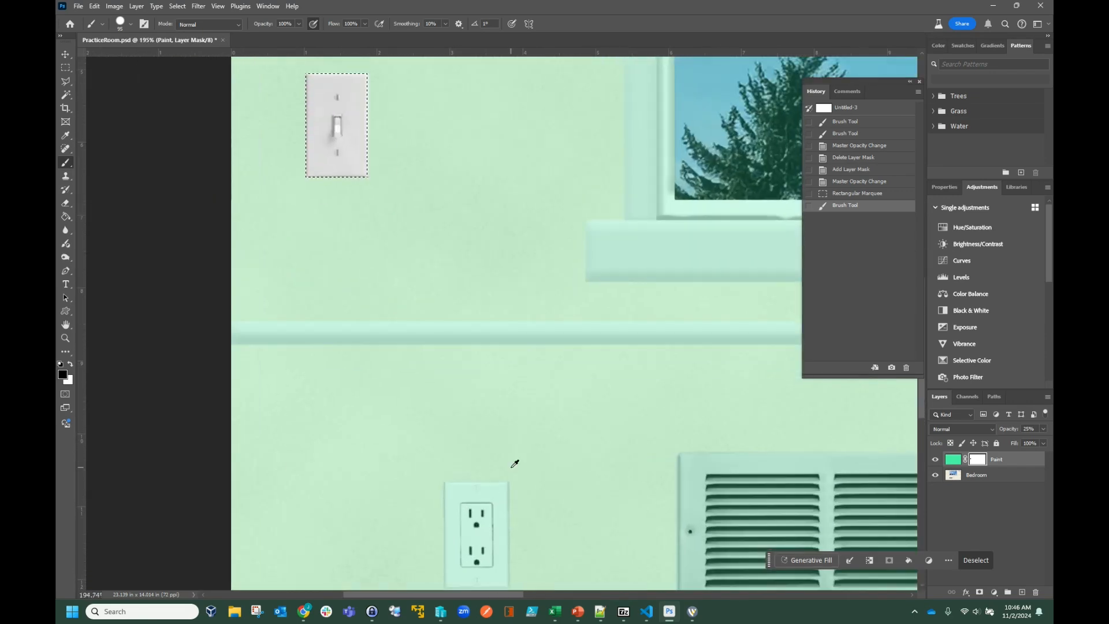
mouse_move(526, 413)
mouse_down()
mouse_move(517, 342)
mouse_move(419, 293)
mouse_move(472, 317)
mouse_up()
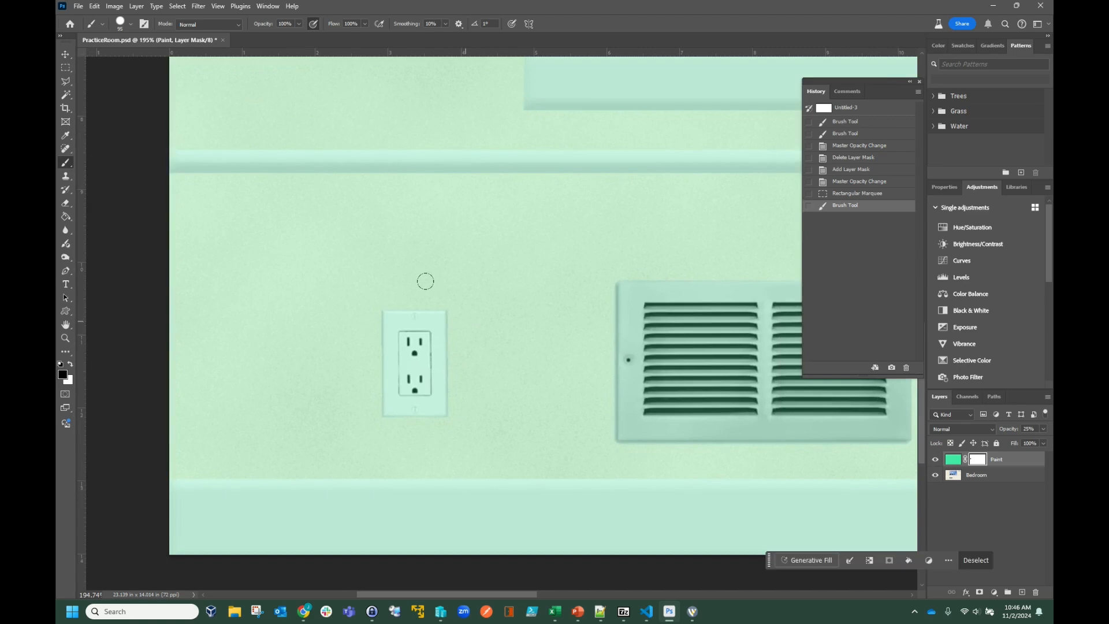
scroll(460, 315, down, 3)
scroll(461, 342, up, 4)
scroll(461, 342, down, 5)
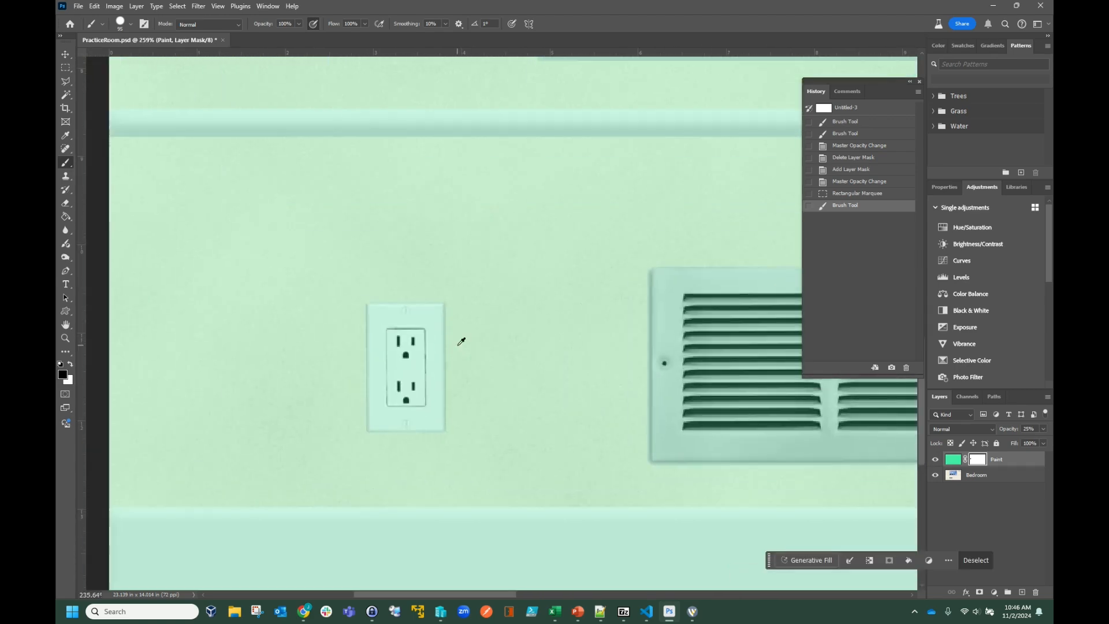
scroll(461, 341, up, 3)
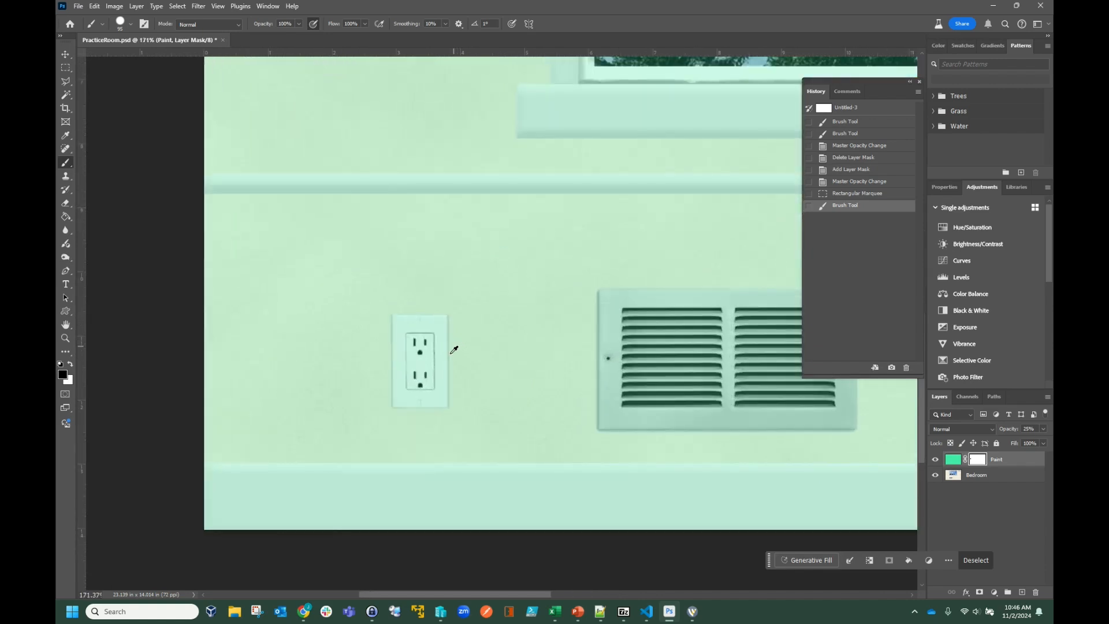
scroll(478, 327, up, 1)
drag(513, 308, 467, 375)
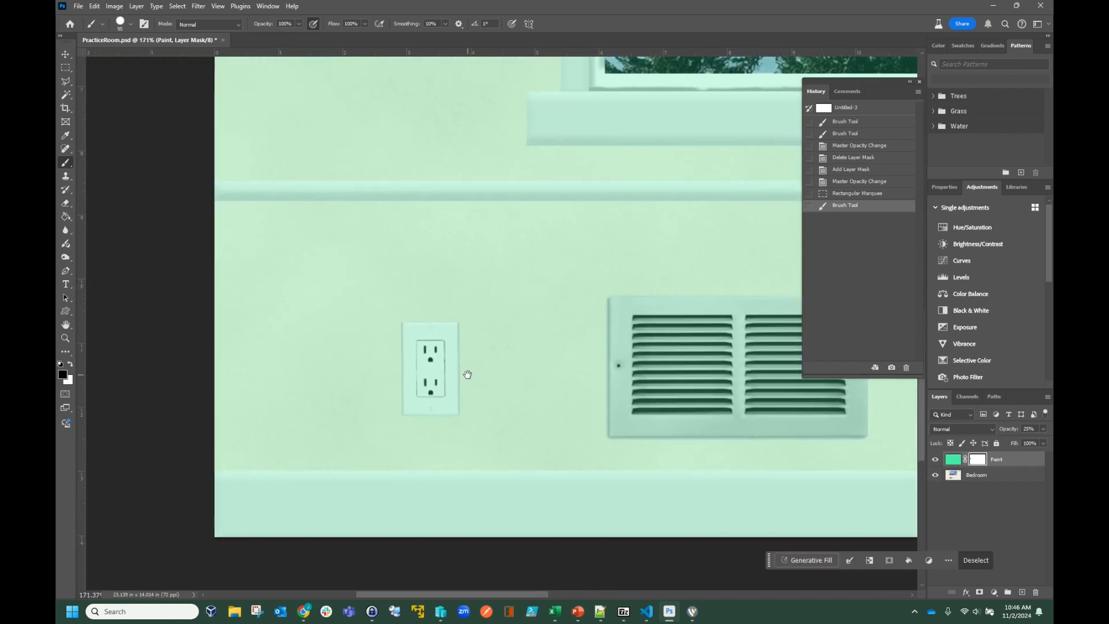
scroll(469, 371, up, 3)
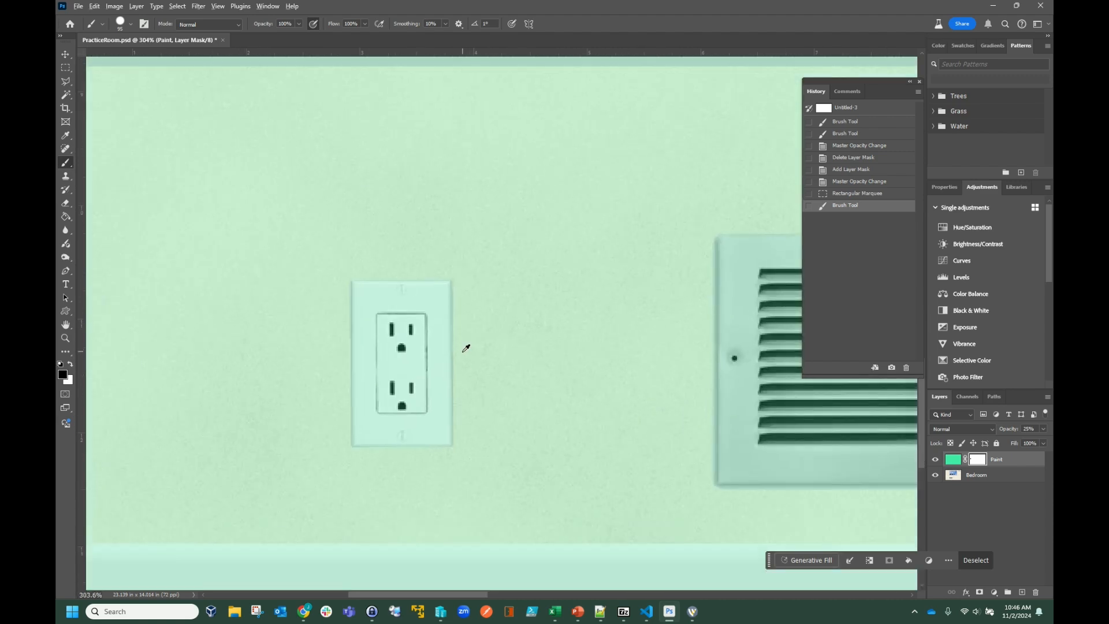
scroll(465, 347, up, 1)
scroll(463, 347, down, 4)
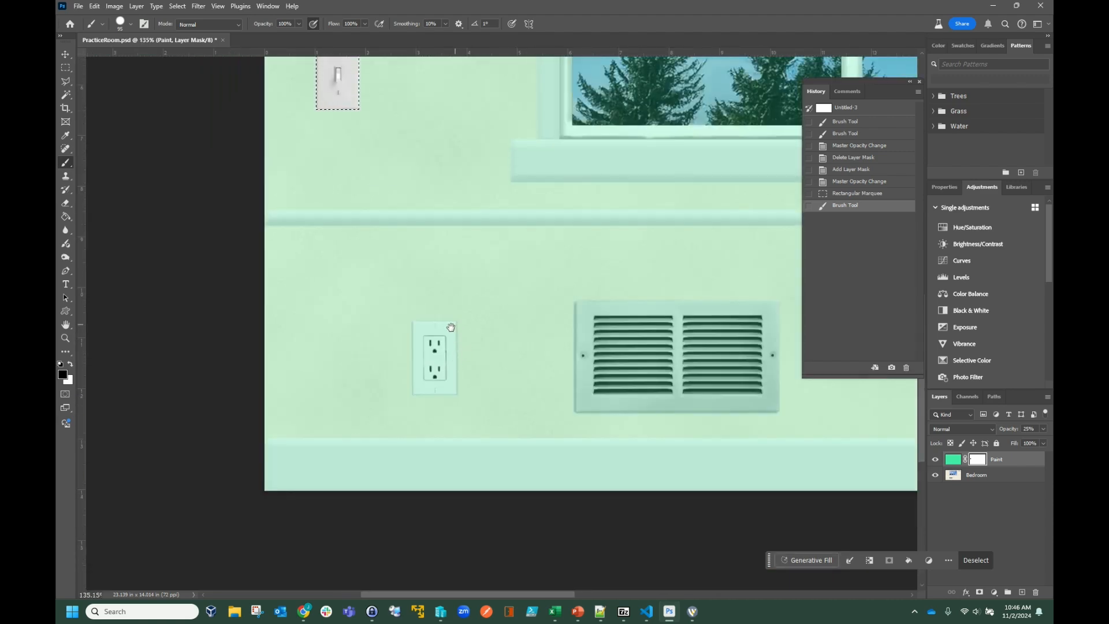
drag(450, 327, 366, 361)
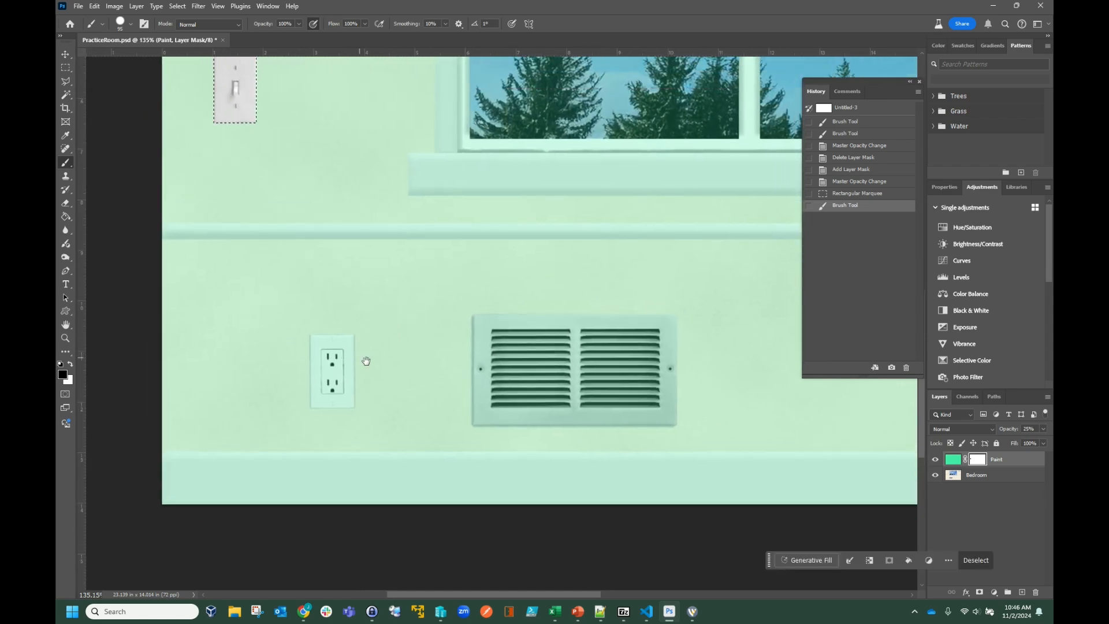
scroll(366, 361, up, 3)
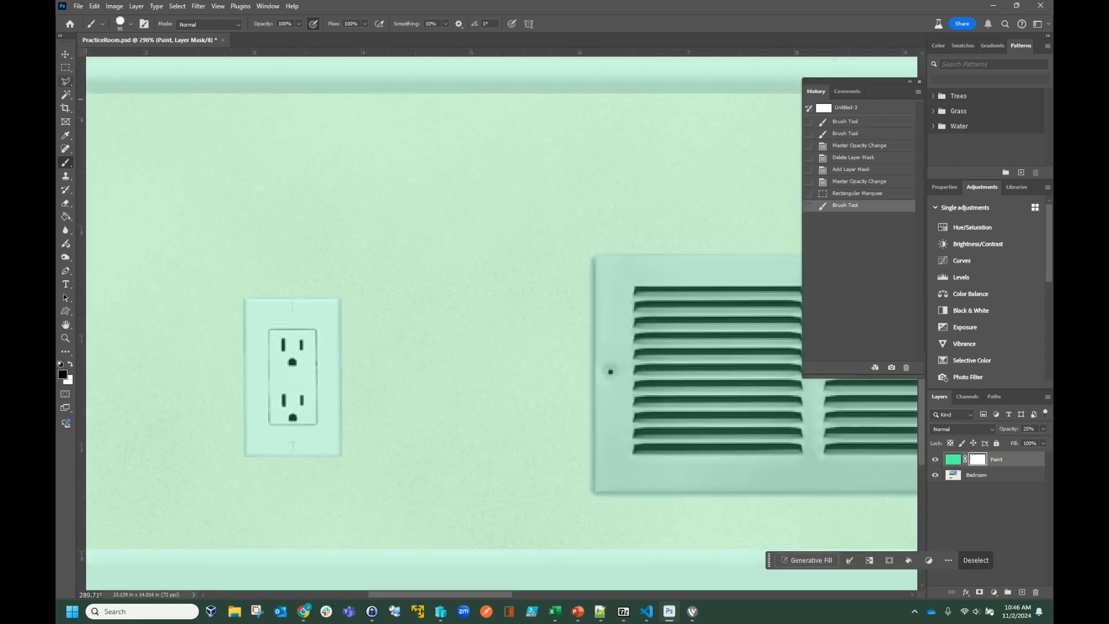
scroll(133, 168, down, 3)
scroll(396, 275, down, 2)
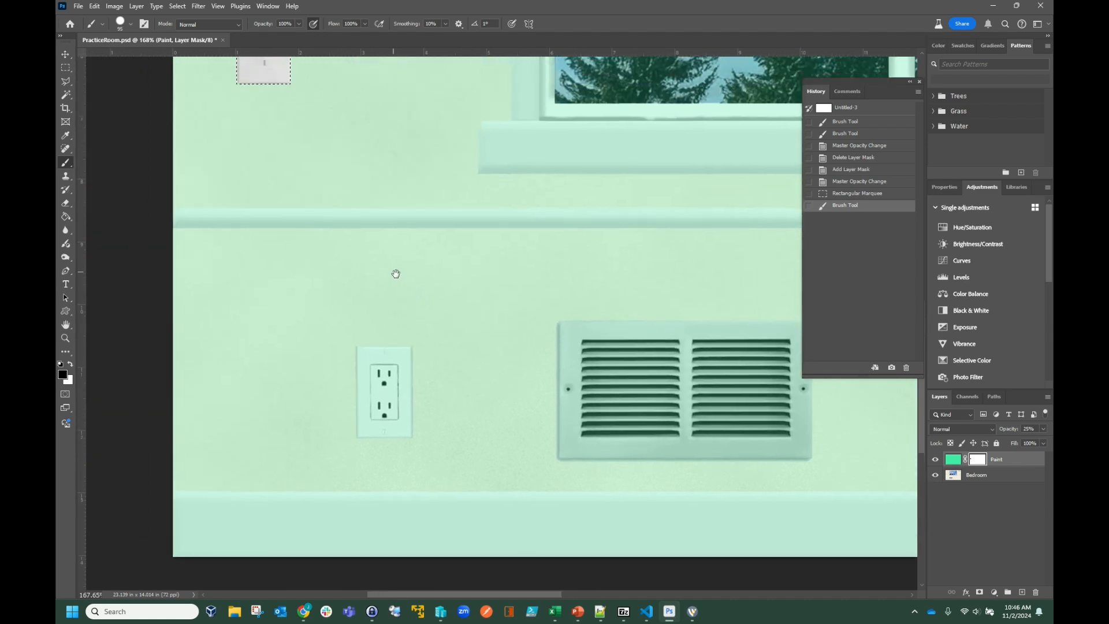
scroll(382, 273, down, 1)
drag(528, 265, 412, 375)
Close the History list and bring the entire room image into view.
click(919, 82)
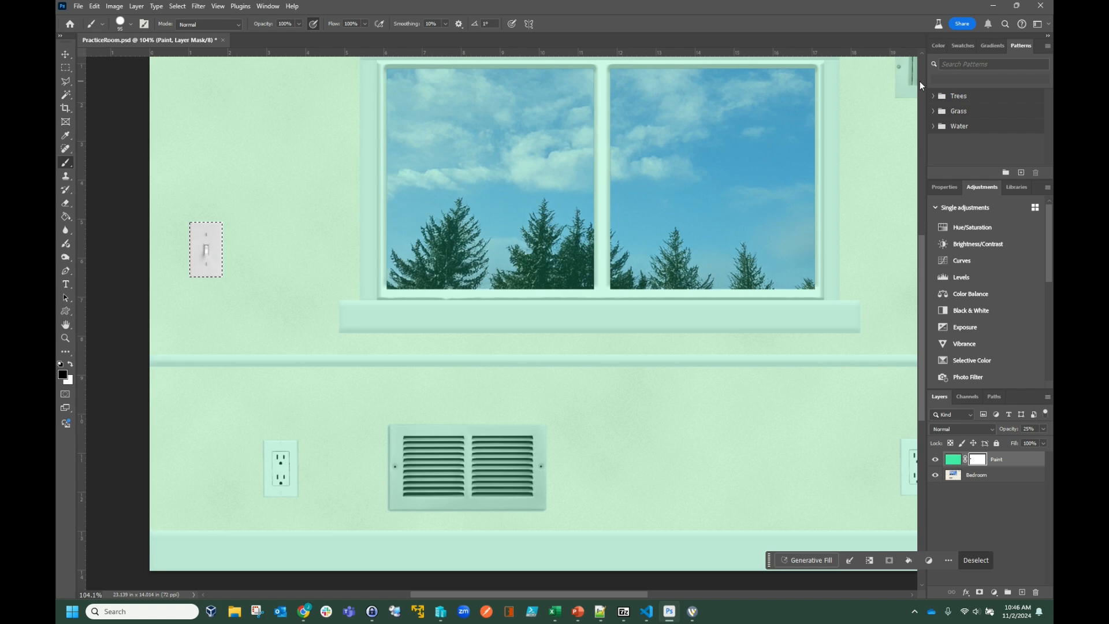
scroll(764, 124, down, 2)
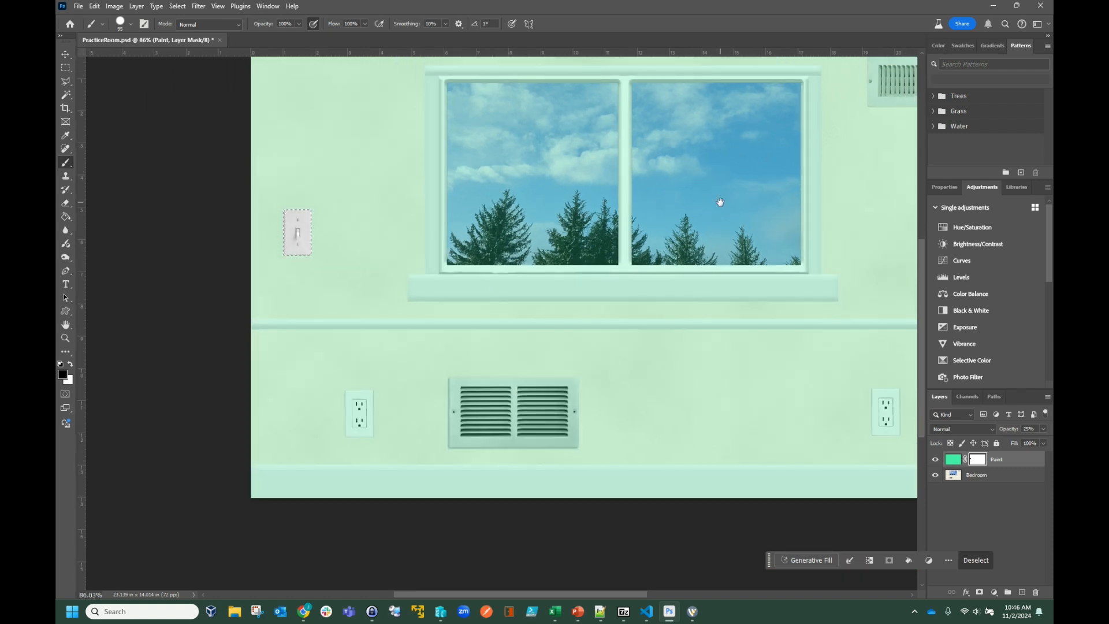
drag(718, 203, 606, 234)
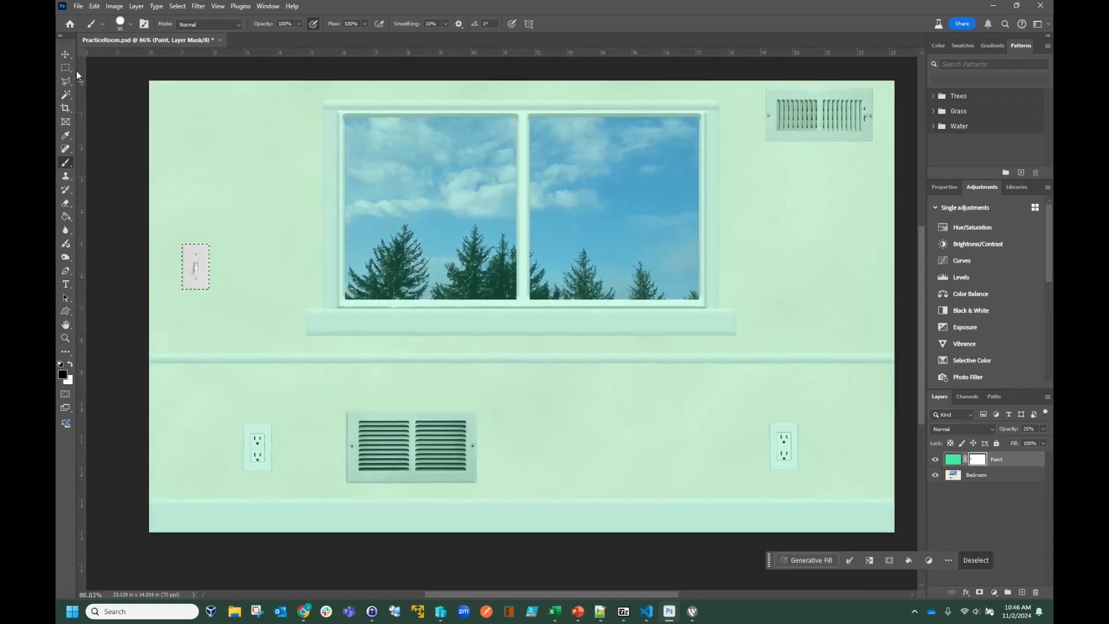
Select the chair rail with the Rectangular Marquee tool and add both outlets and the lower vent to the selection.
click(65, 68)
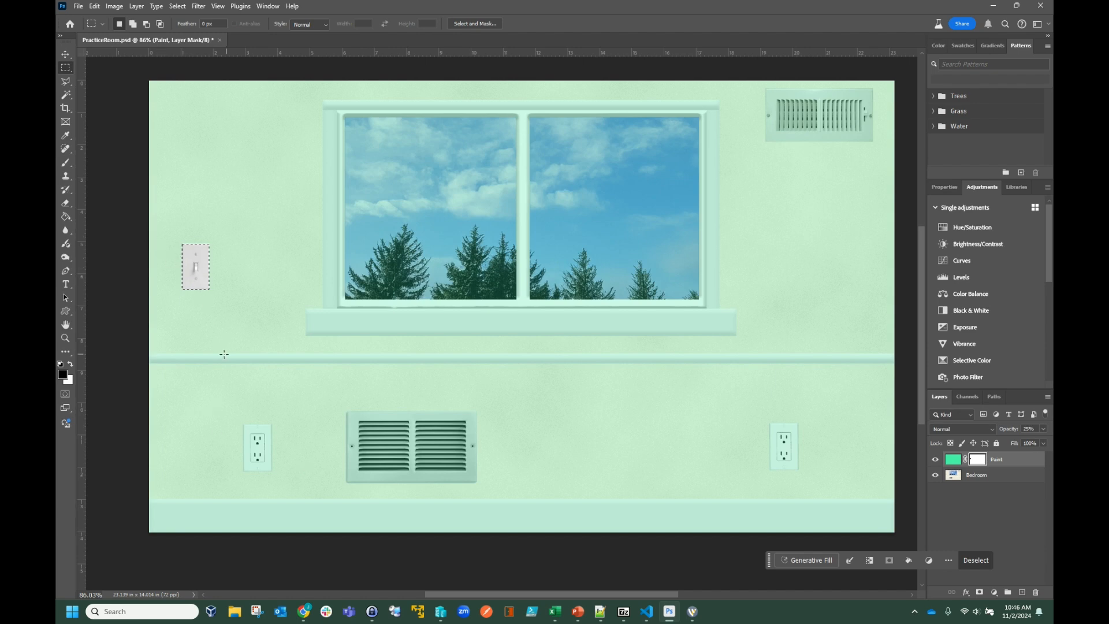
drag(149, 352, 873, 364)
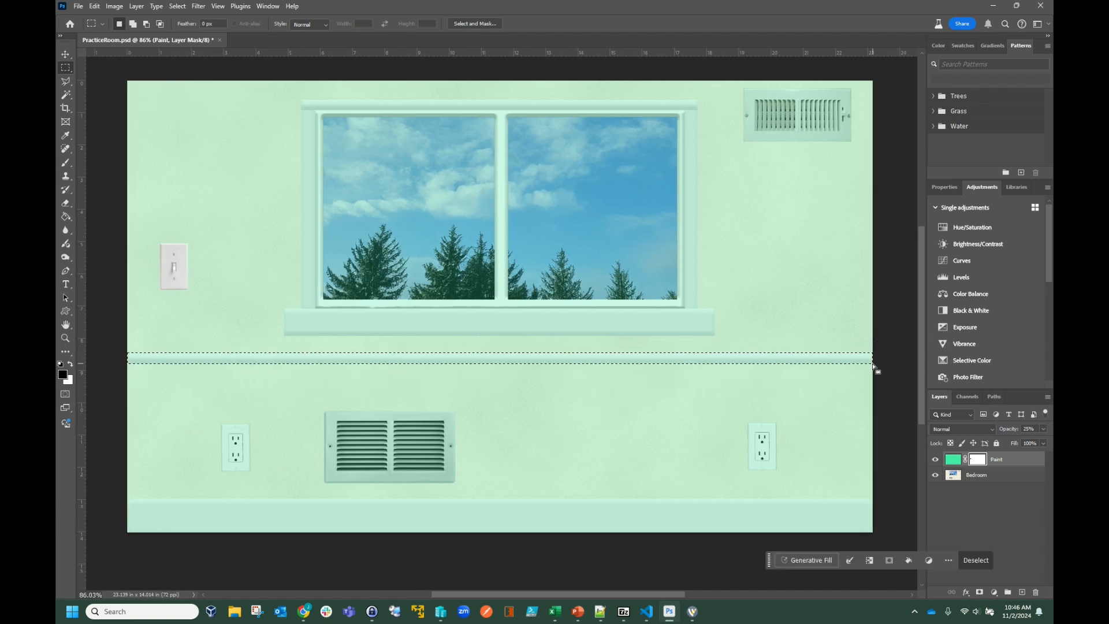
key(shift)
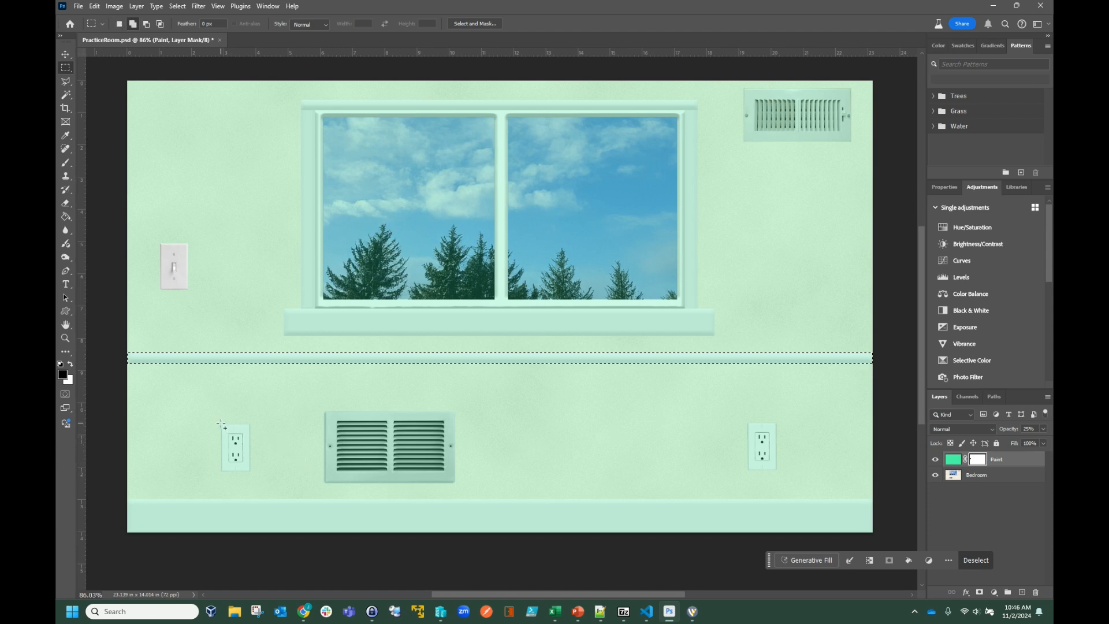
drag(221, 425, 253, 474)
drag(326, 411, 457, 485)
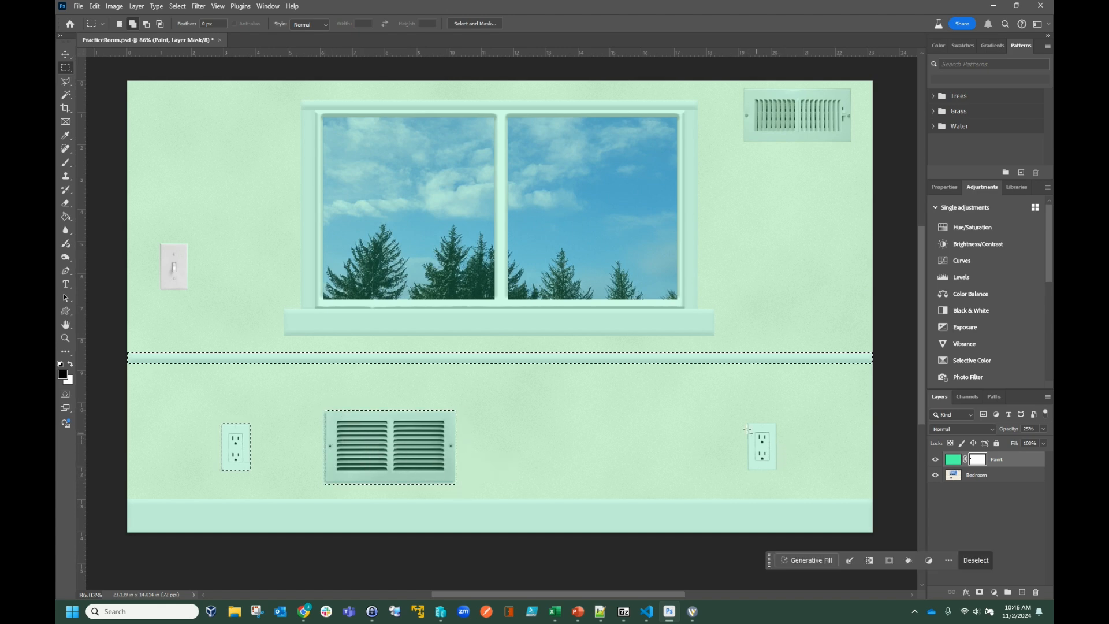
drag(749, 426, 775, 472)
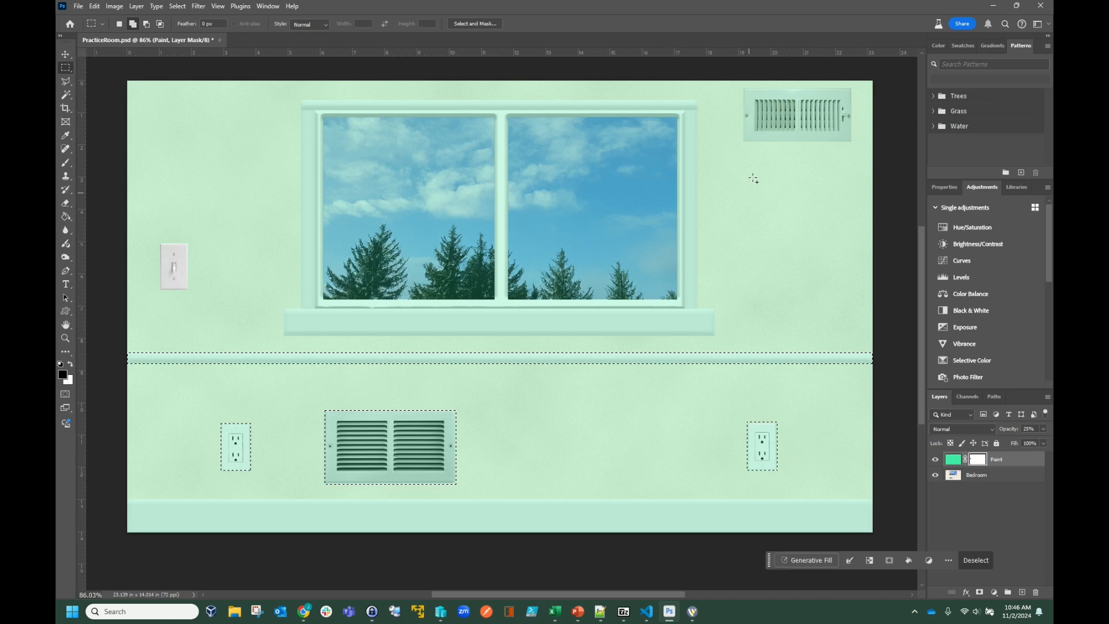
Add the upper vent, the baseboard, the window with its frame and the window sill to the selection.
drag(744, 90, 855, 143)
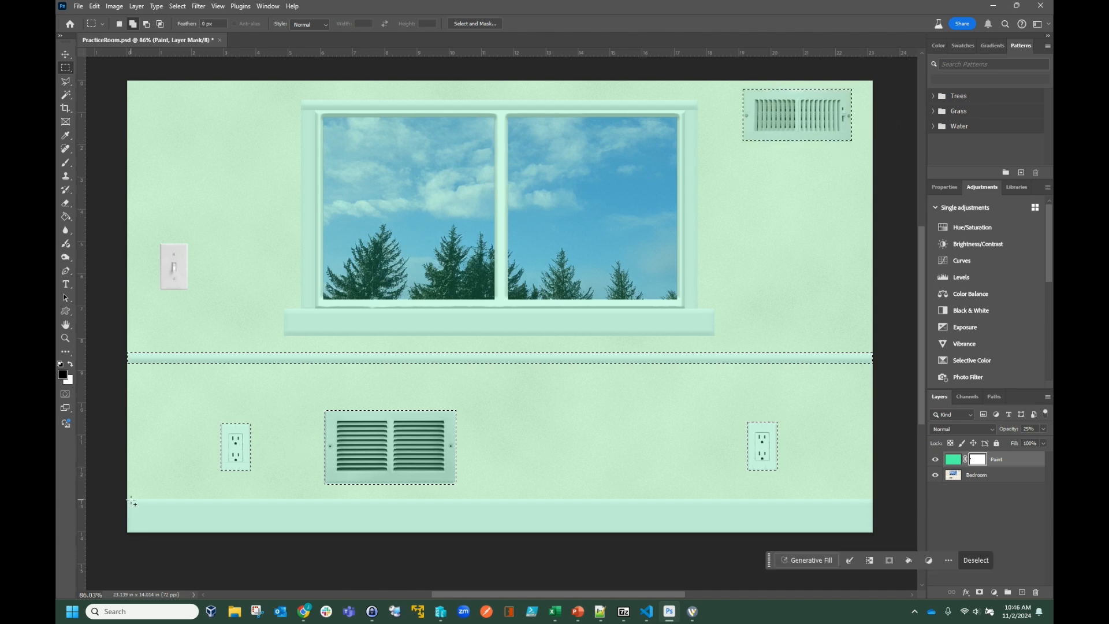
drag(128, 498, 887, 559)
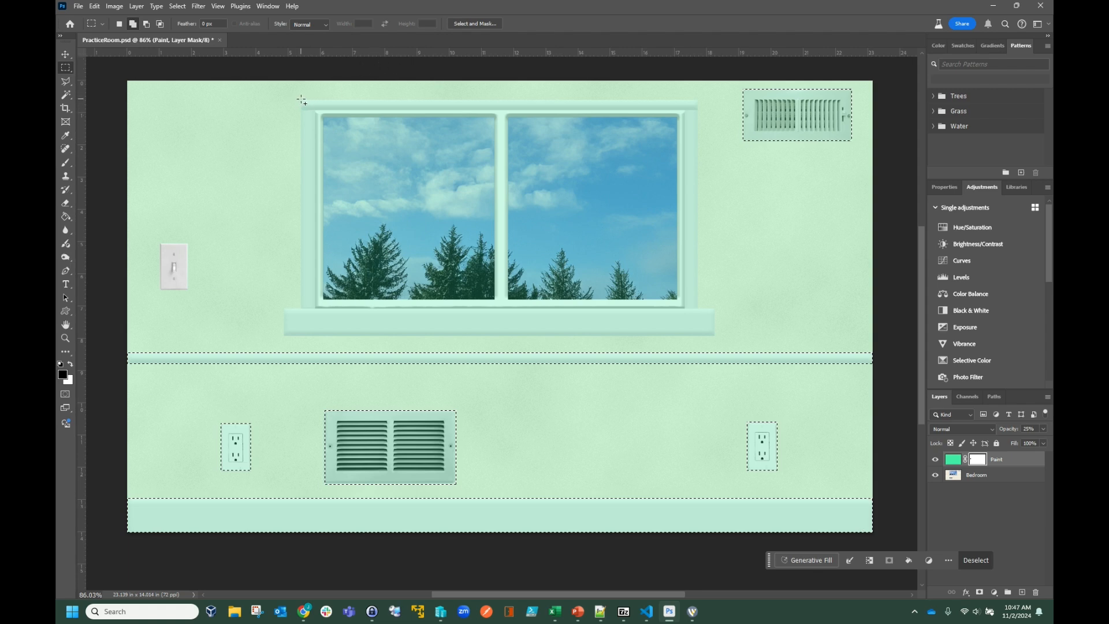
drag(301, 99, 698, 310)
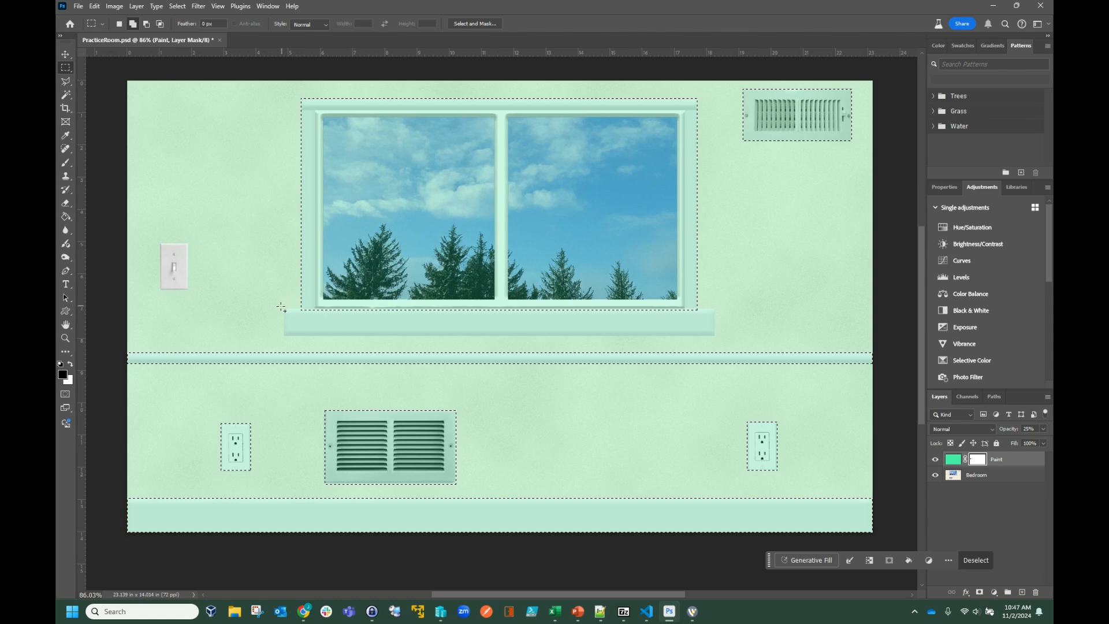
drag(284, 309, 718, 337)
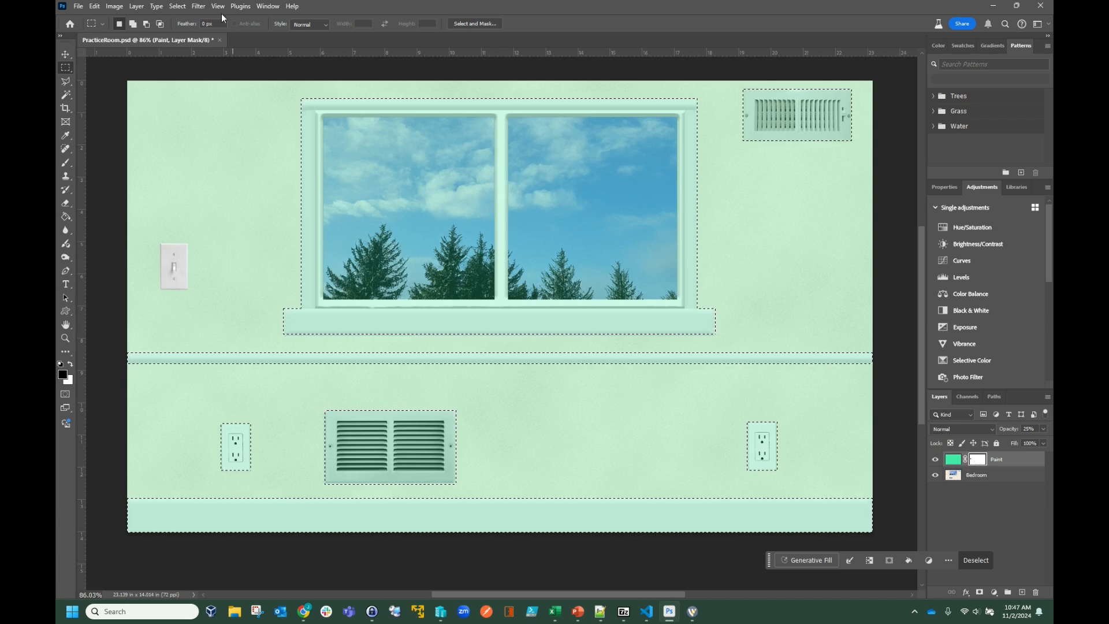
Fill the selected fixtures on the Paint layer's mask with the black foreground color at 100% opacity and deselect.
click(95, 6)
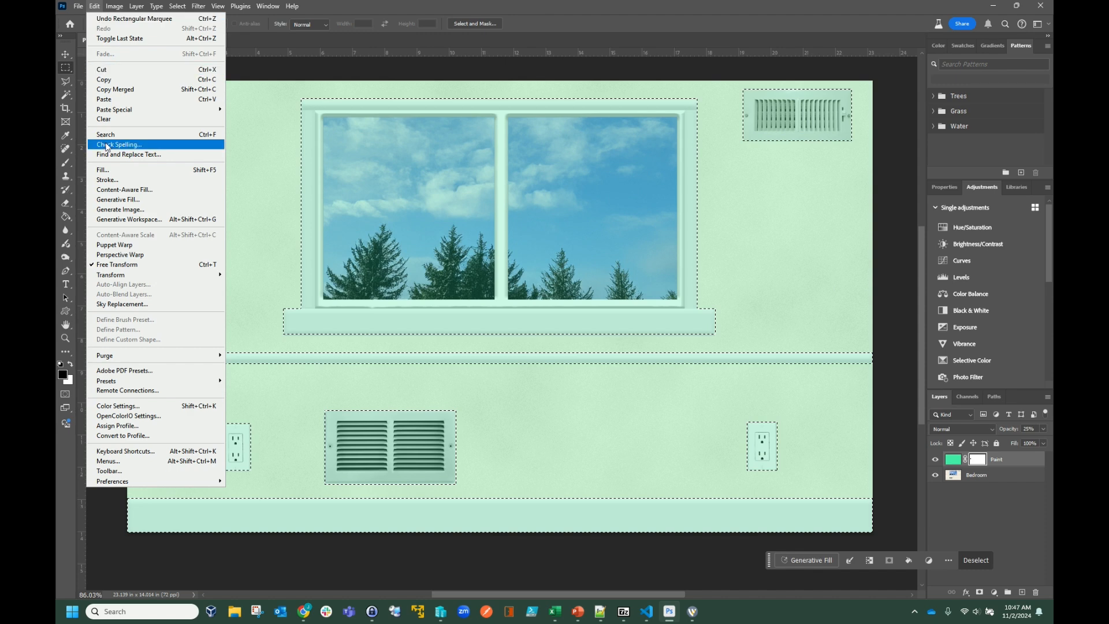
click(105, 170)
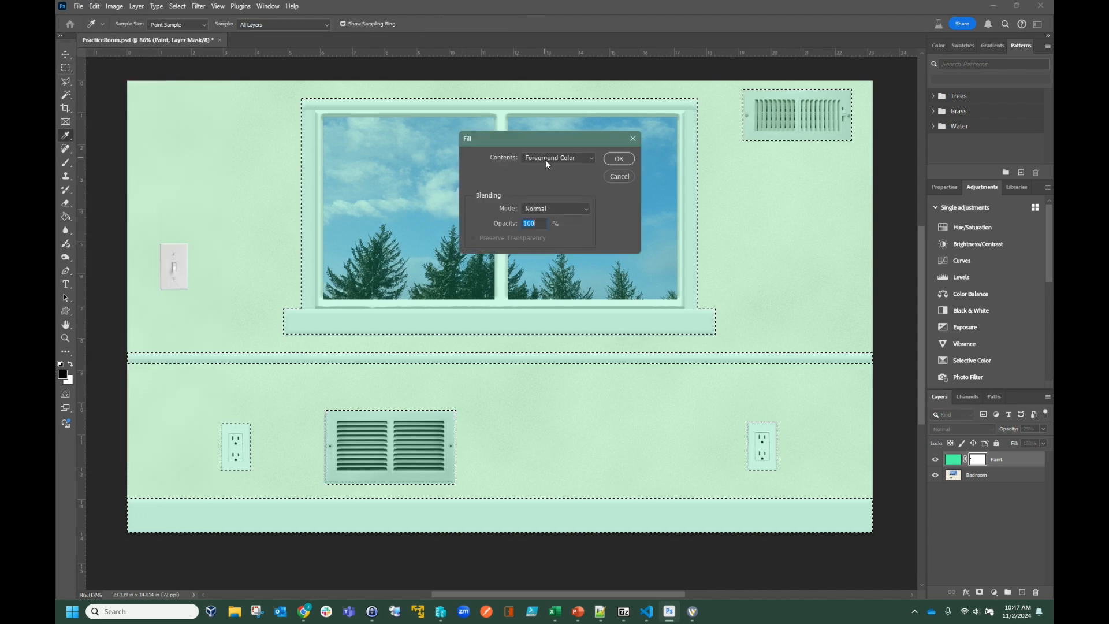
click(617, 160)
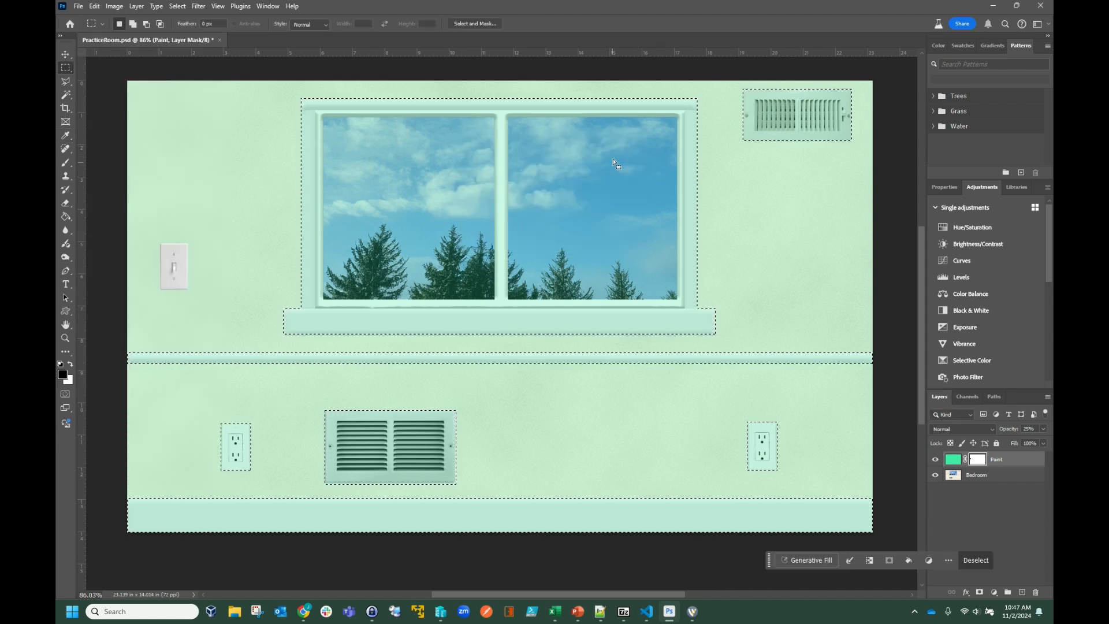
key(ctrl+d)
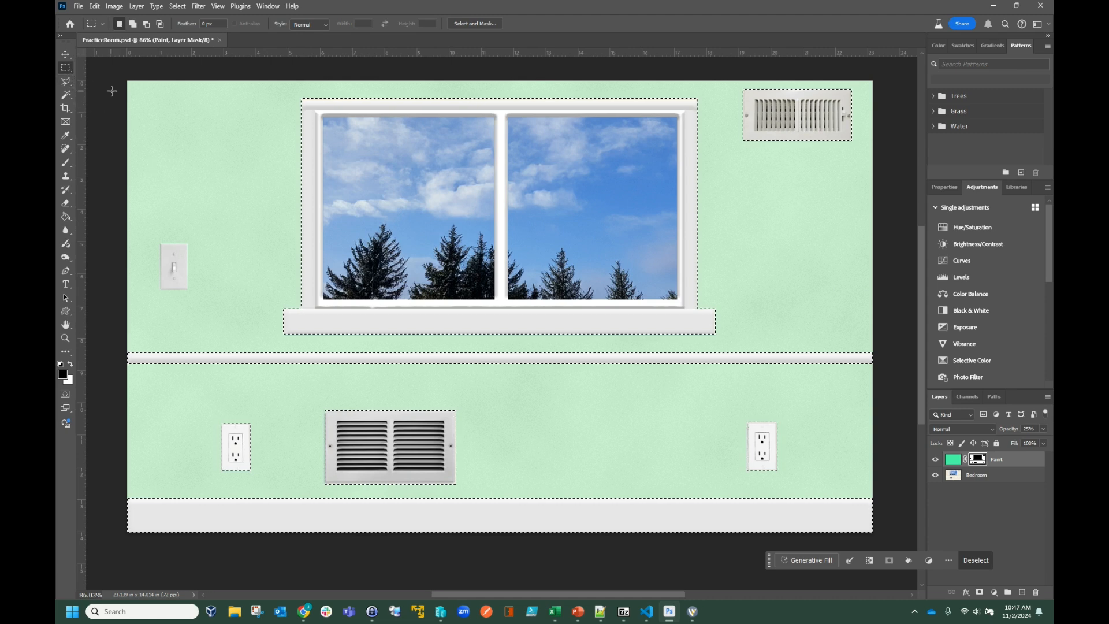
Target the Paint layer's color content, raise its opacity to 100%, and preview the blending modes before keeping Normal.
click(958, 461)
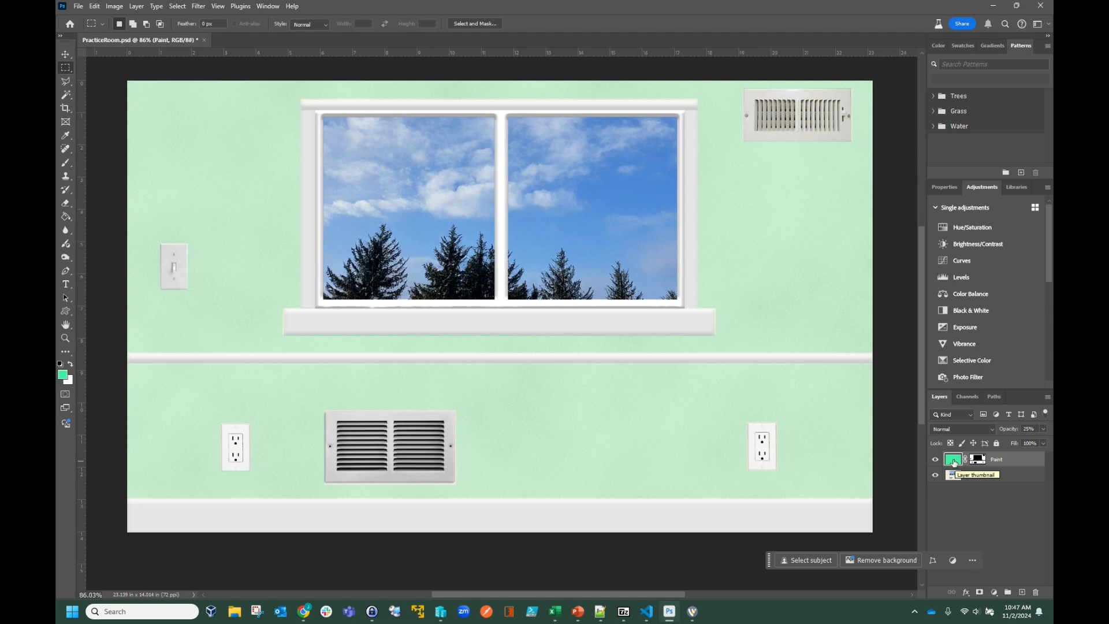
click(1043, 429)
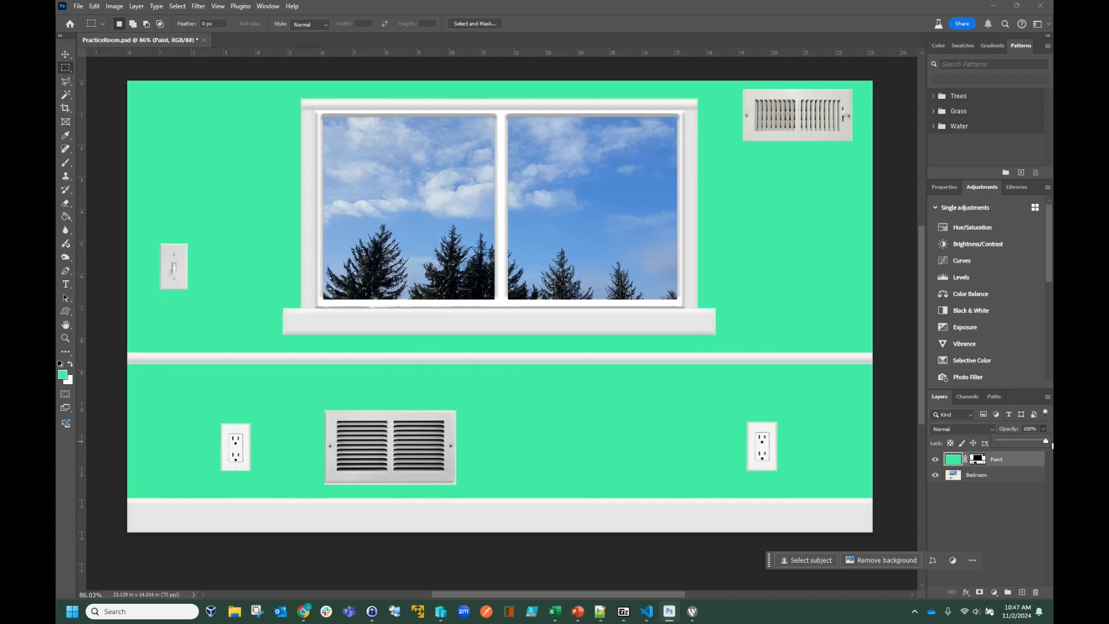
mouse_move(1036, 442)
mouse_down()
mouse_move(1011, 443)
mouse_move(1045, 441)
mouse_up()
click(974, 429)
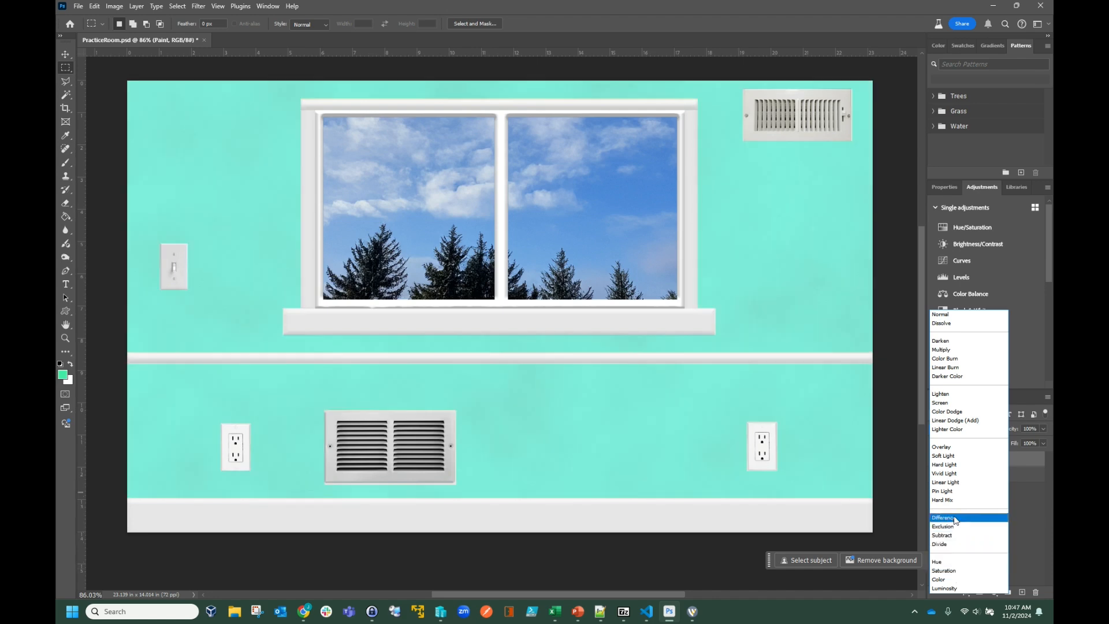
click(942, 315)
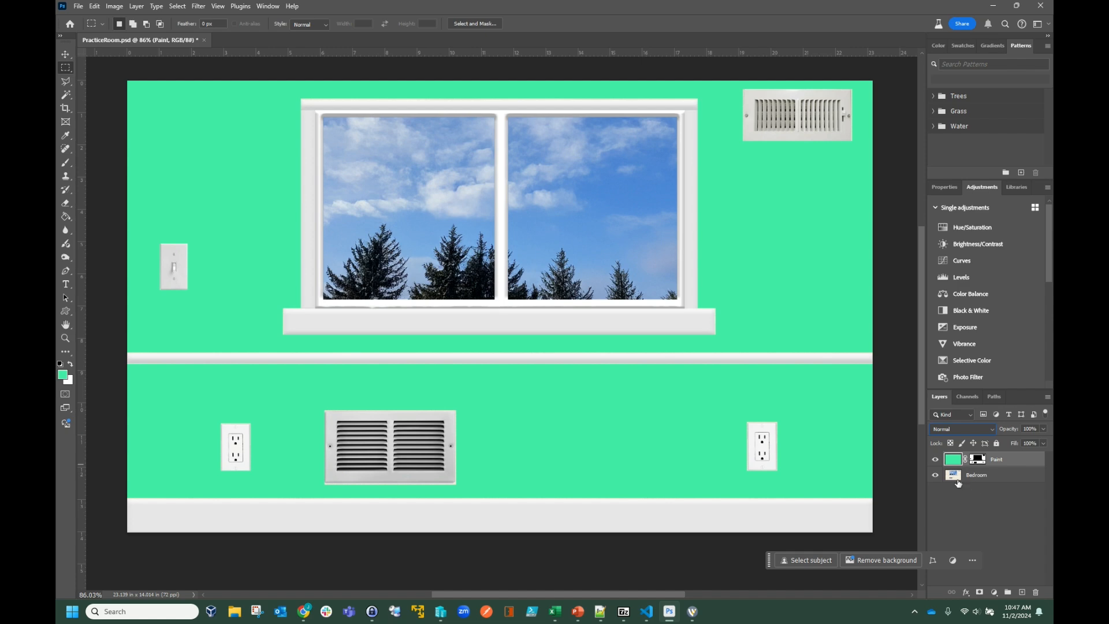
Switch to the Brush tool and set the foreground color to blue, RGB 69, 73, 243.
click(67, 162)
click(63, 375)
mouse_move(524, 351)
mouse_down()
mouse_move(572, 374)
mouse_move(572, 364)
mouse_up()
click(524, 326)
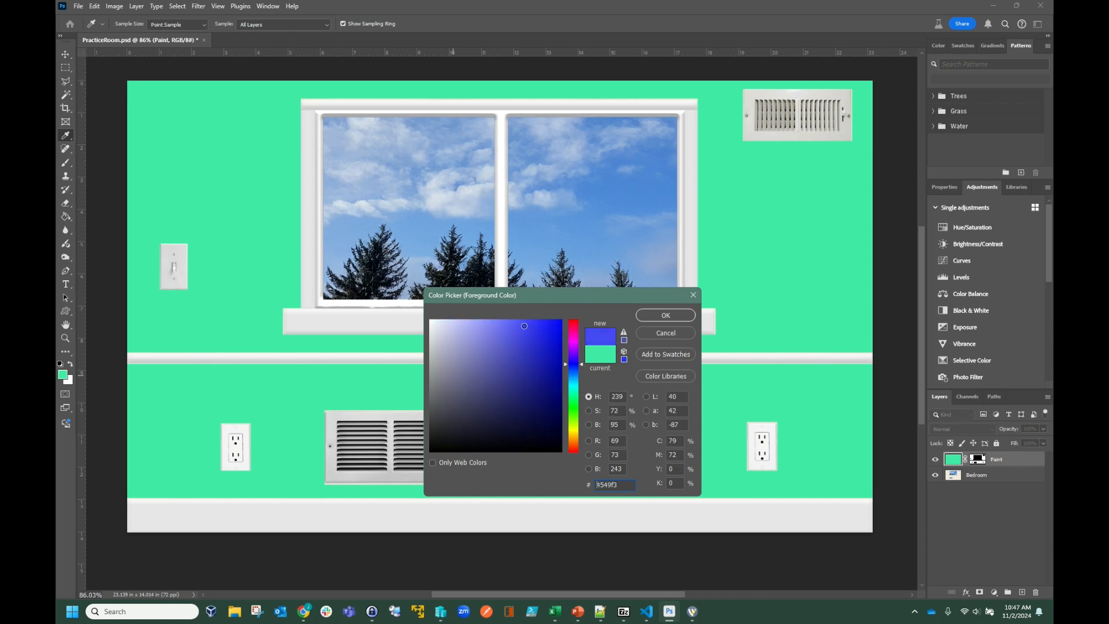
click(665, 315)
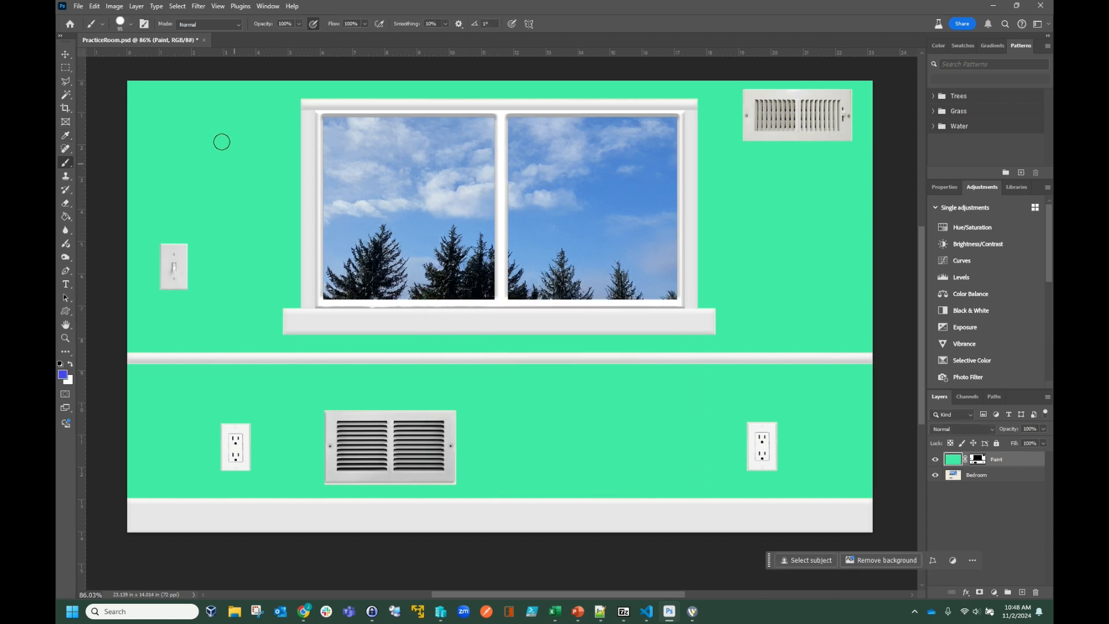
Try painting blue strokes across the walls on the Paint layer with a small, fully hard brush.
click(121, 23)
drag(133, 57, 127, 57)
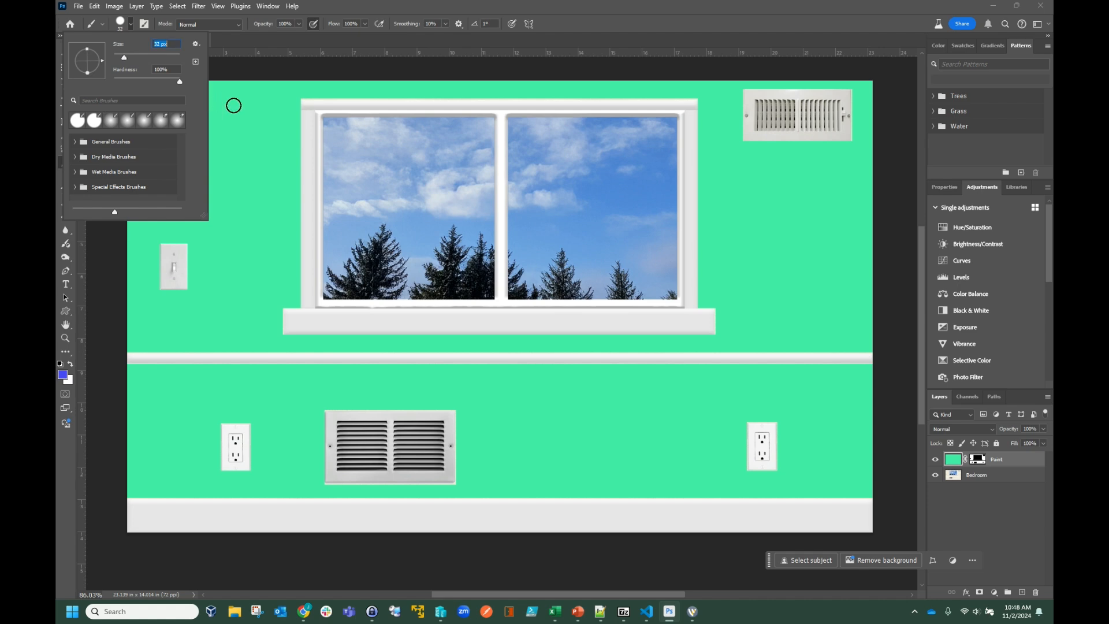
mouse_move(229, 99)
mouse_down()
mouse_move(190, 124)
mouse_move(194, 185)
mouse_move(255, 205)
mouse_move(220, 198)
mouse_move(205, 134)
mouse_move(229, 102)
mouse_move(203, 113)
mouse_move(197, 164)
mouse_move(214, 193)
mouse_up()
mouse_move(285, 194)
mouse_down()
mouse_move(269, 296)
mouse_move(619, 248)
mouse_move(636, 438)
mouse_move(796, 476)
mouse_up()
mouse_move(833, 433)
mouse_down()
mouse_move(597, 502)
mouse_move(290, 428)
mouse_move(181, 379)
mouse_move(609, 265)
mouse_move(520, 393)
mouse_move(599, 529)
mouse_move(755, 206)
mouse_move(704, 178)
mouse_up()
mouse_move(558, 215)
mouse_down()
mouse_move(480, 345)
mouse_move(564, 301)
mouse_move(756, 326)
mouse_move(763, 263)
mouse_move(729, 185)
mouse_move(700, 267)
mouse_move(272, 154)
mouse_move(186, 195)
mouse_up()
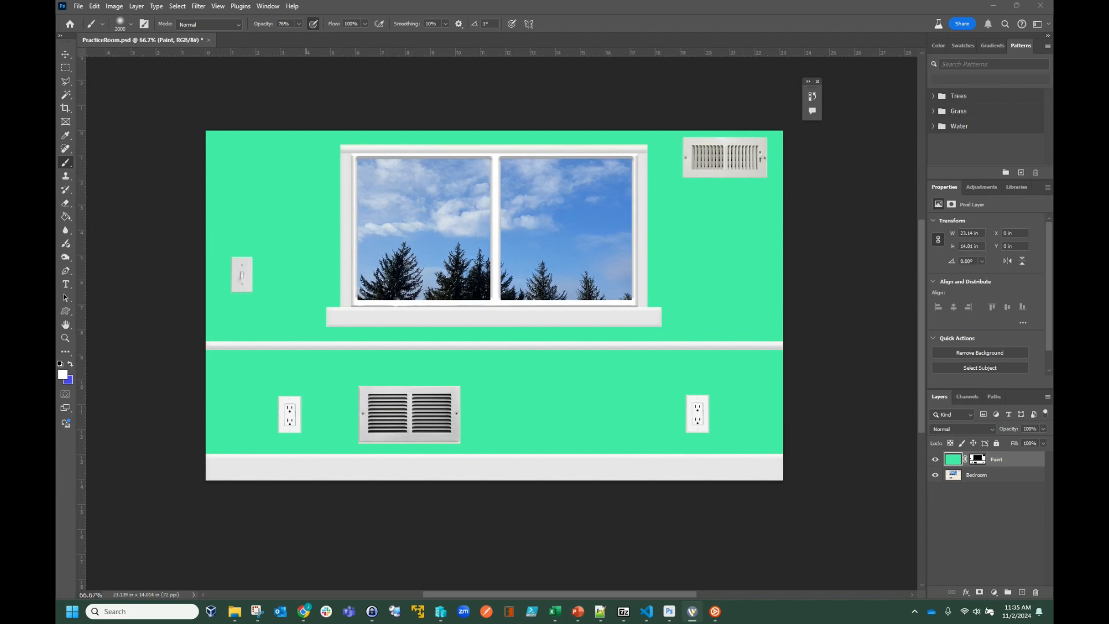
Try a soft 2000 px white brush stroke over the wall's upper-left corner and undo it.
click(383, 99)
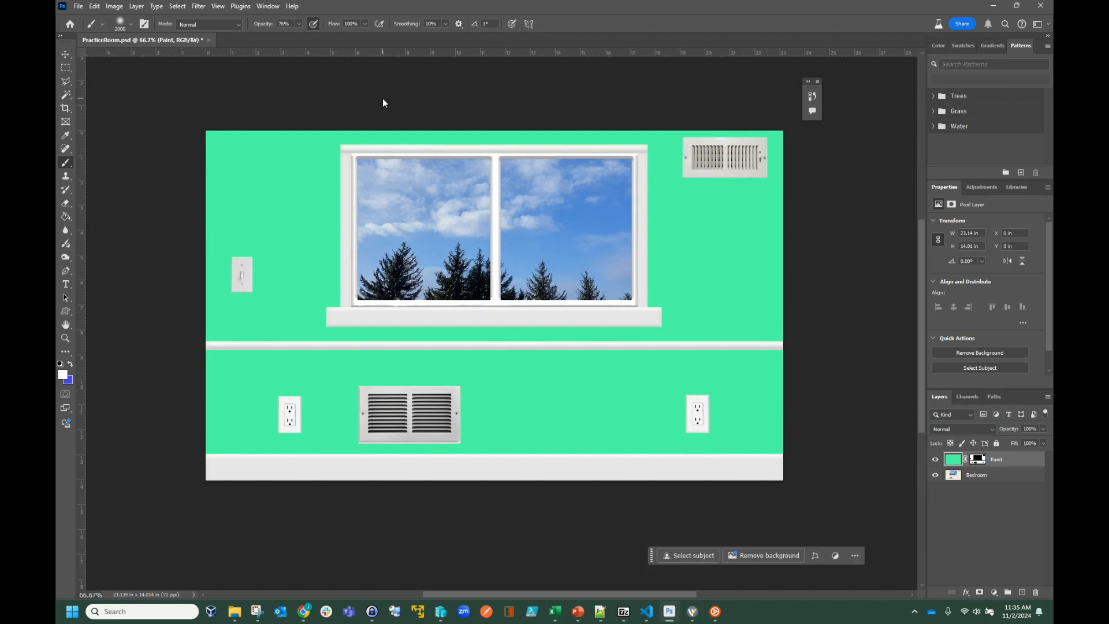
click(130, 24)
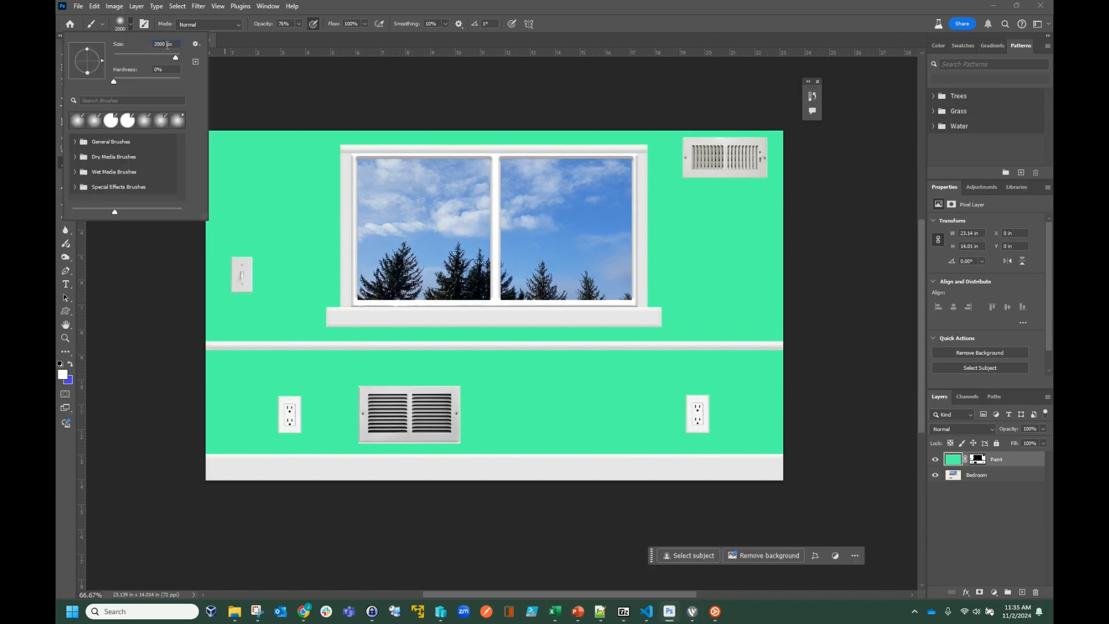
double_click(167, 45)
double_click(167, 44)
click(218, 93)
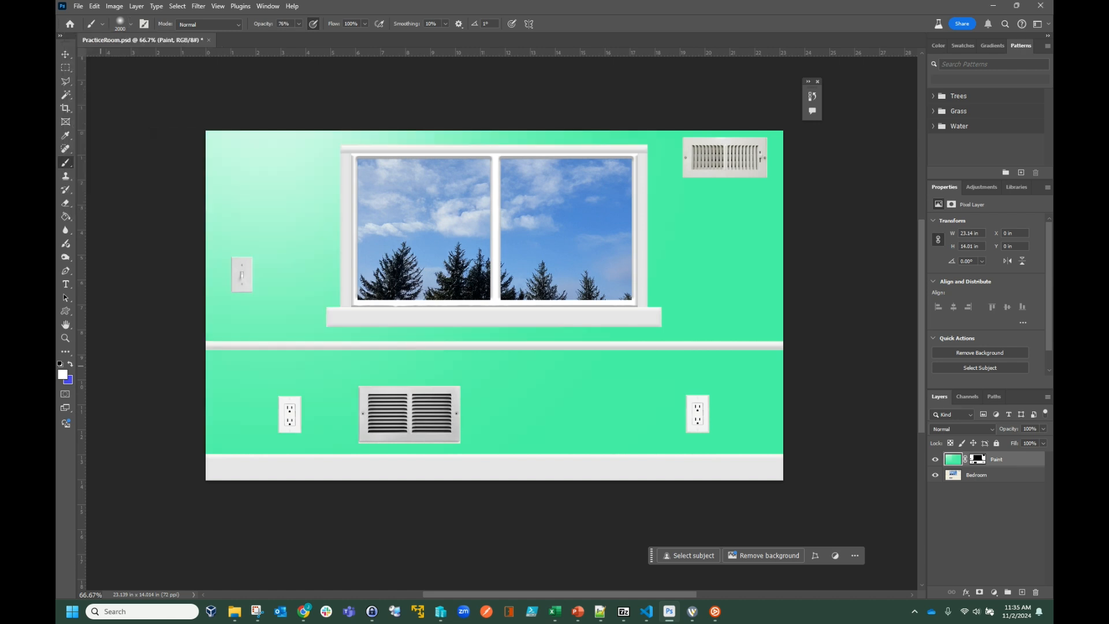
key(ctrl+z)
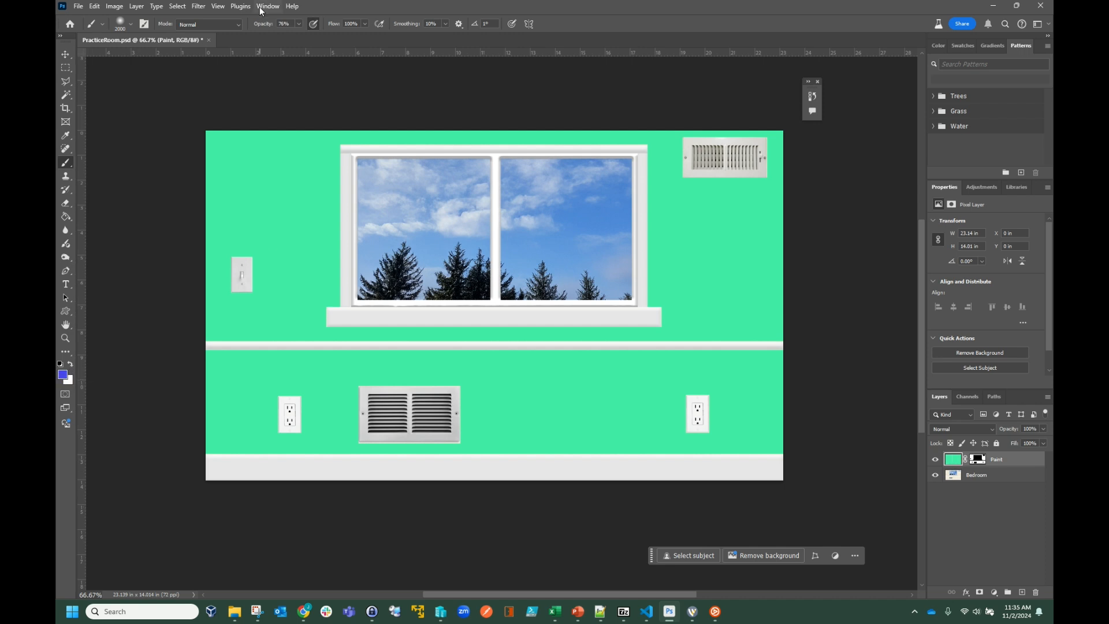
Paint soft blue strokes just above the canvas at 76% opacity, fading the blue down the green walls.
key(ctrl+minus)
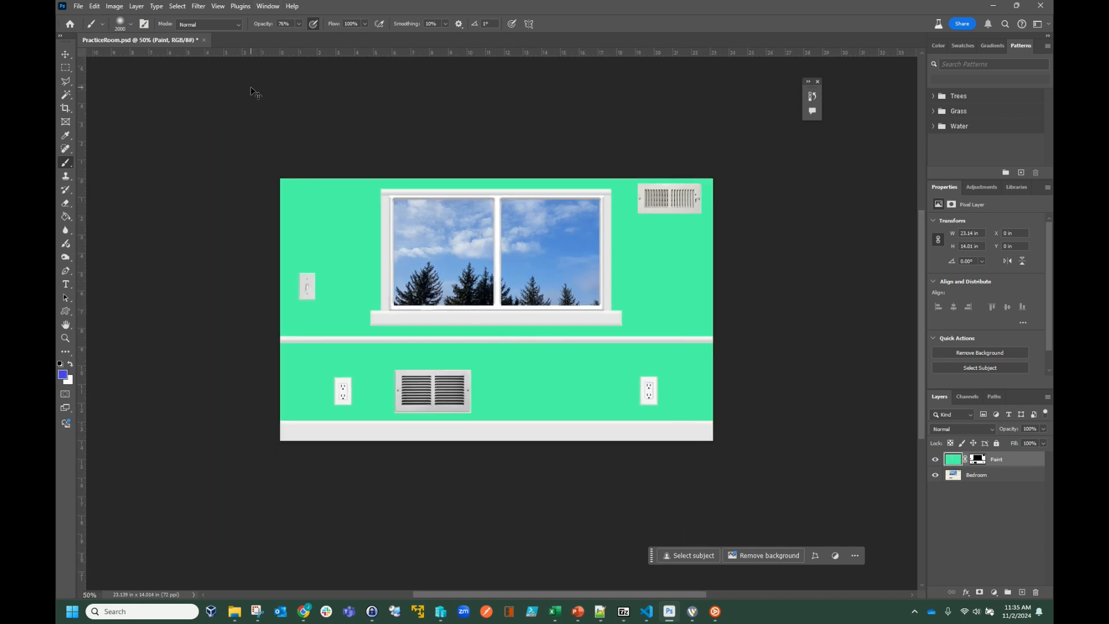
key(ctrl+minus)
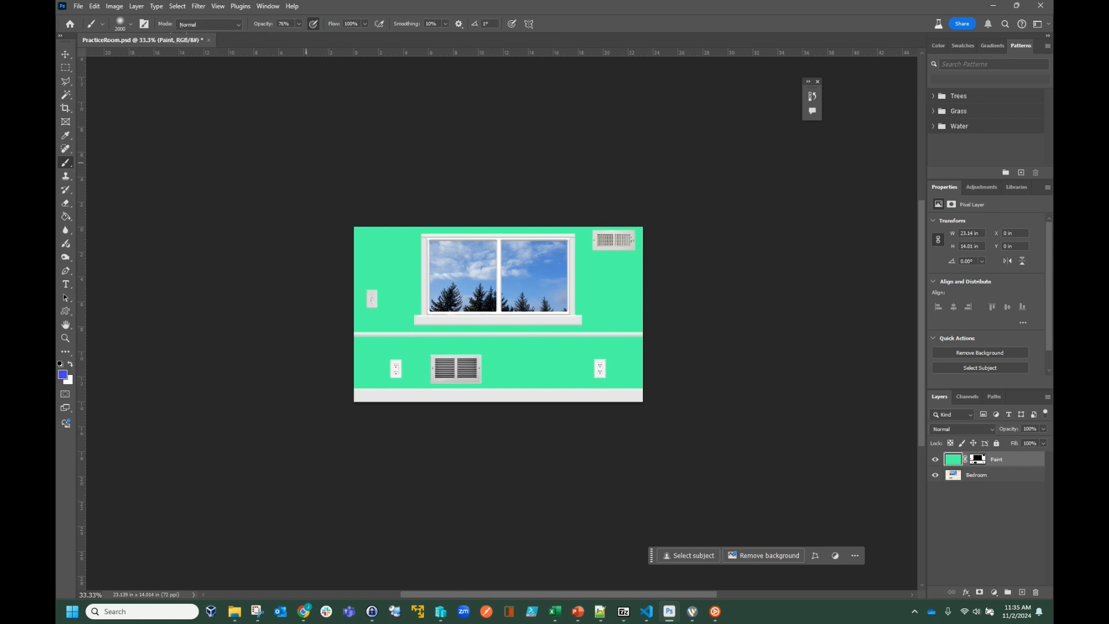
drag(306, 163, 574, 139)
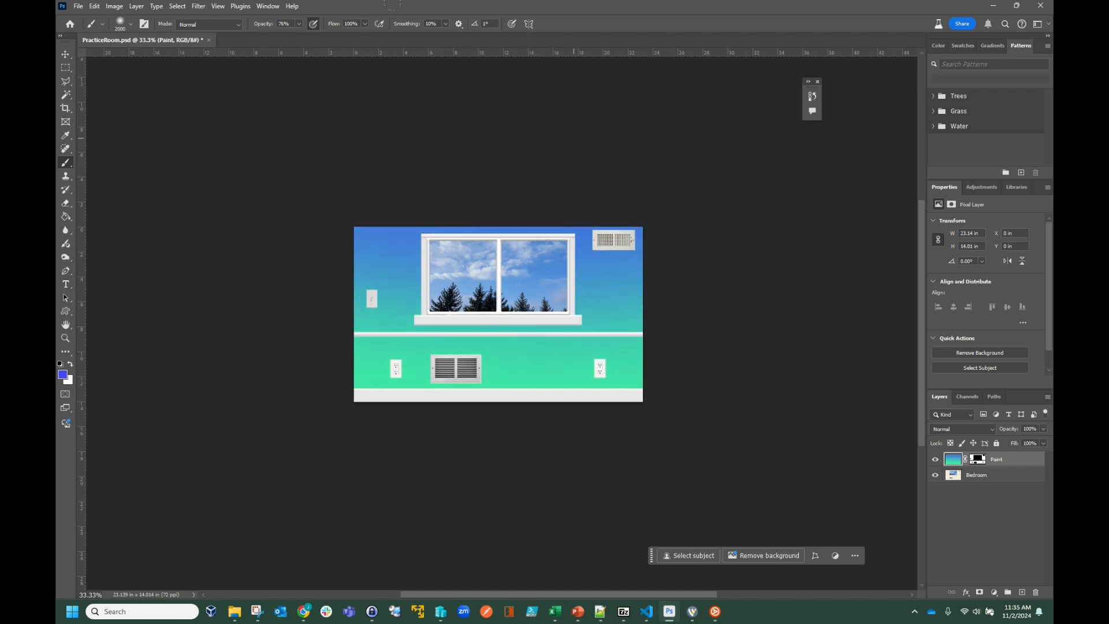
drag(332, 150, 630, 156)
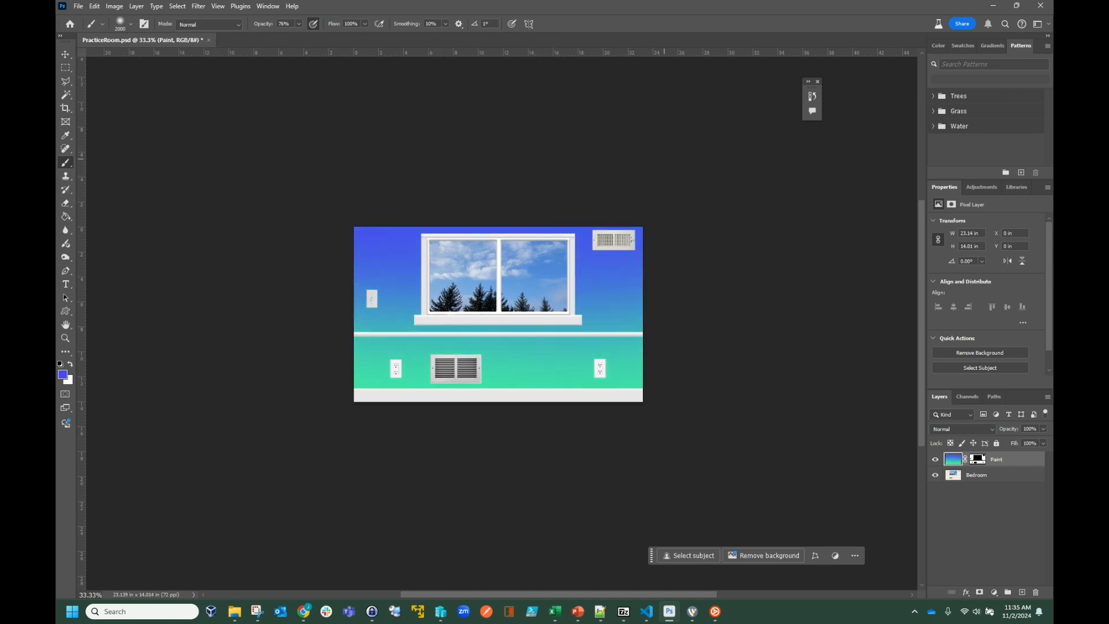
Change the foreground color to a dark navy shade of the same blue.
click(62, 374)
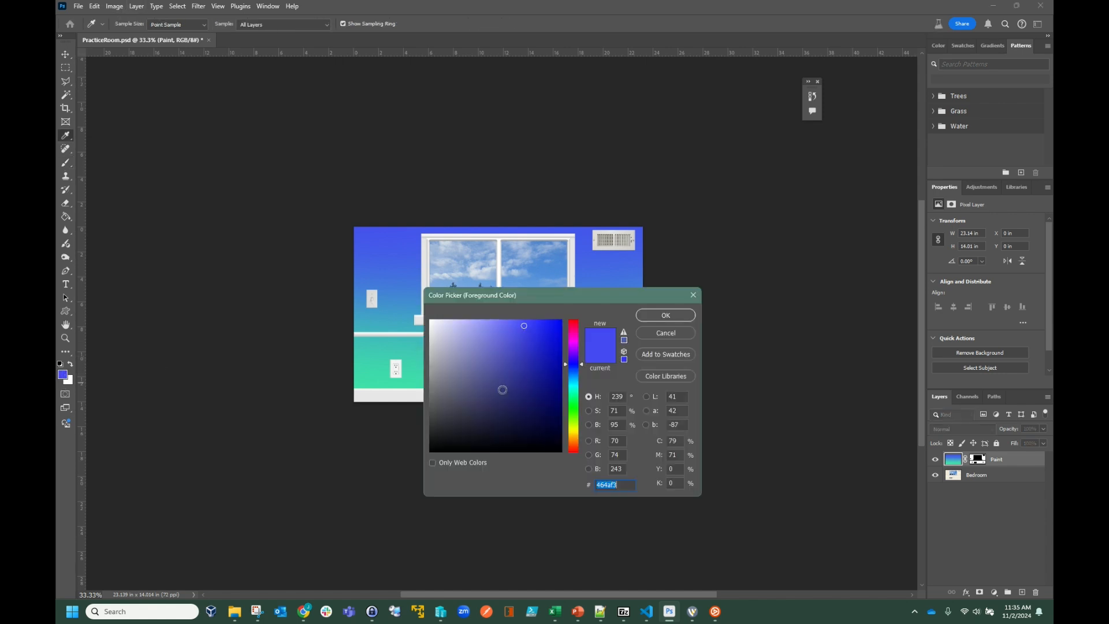
click(504, 399)
click(645, 313)
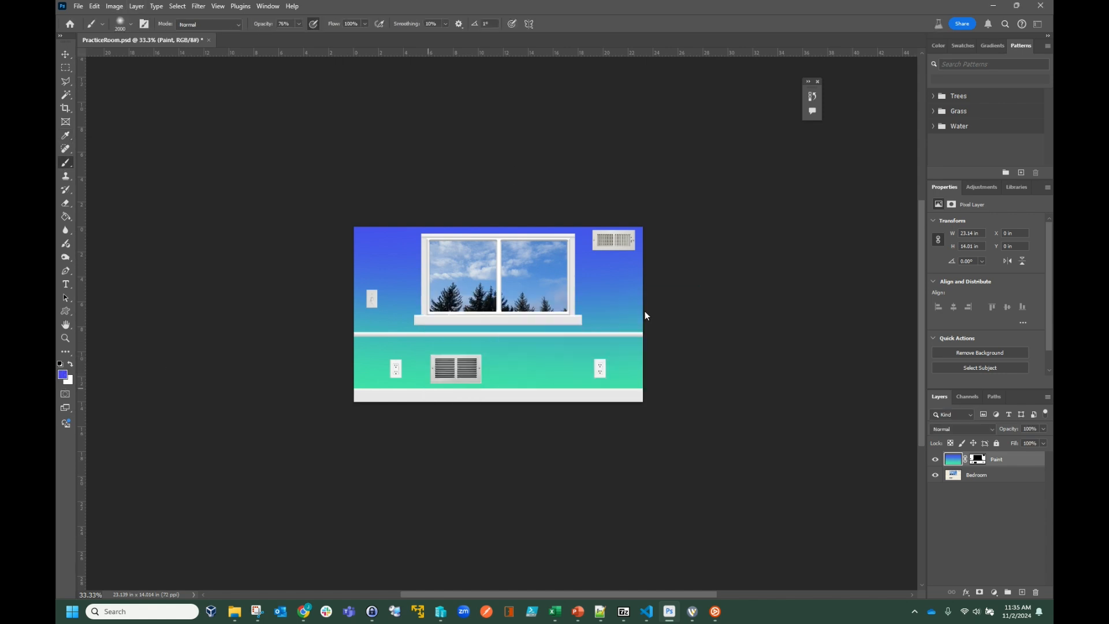
Set the brush size to 1000 px and paint dark navy along the top of the walls.
click(131, 25)
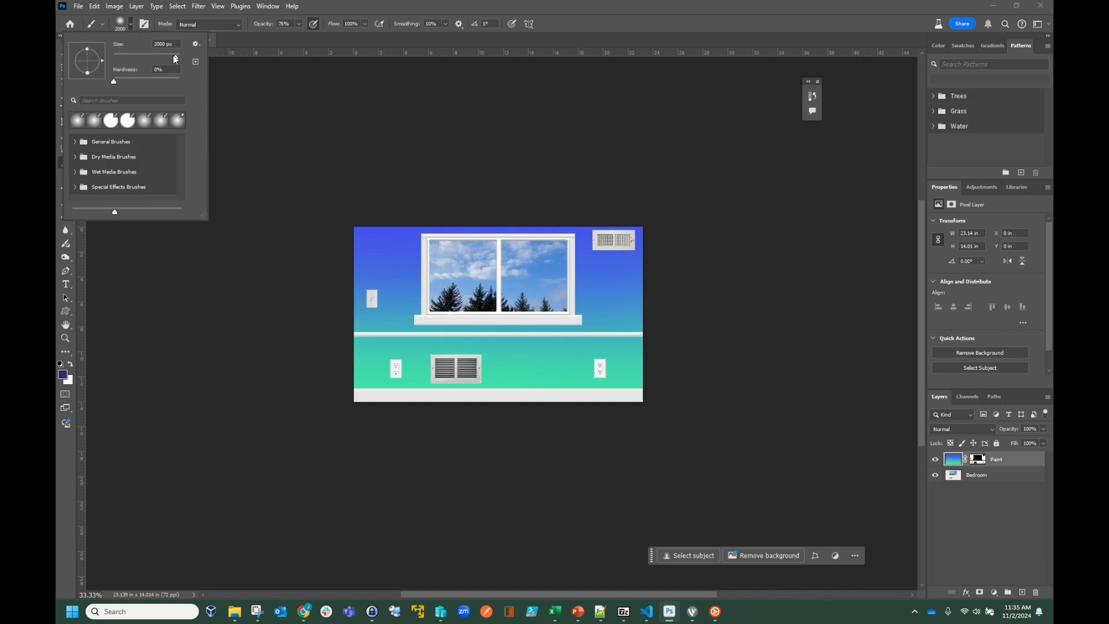
click(166, 44)
text(100)
key(Return)
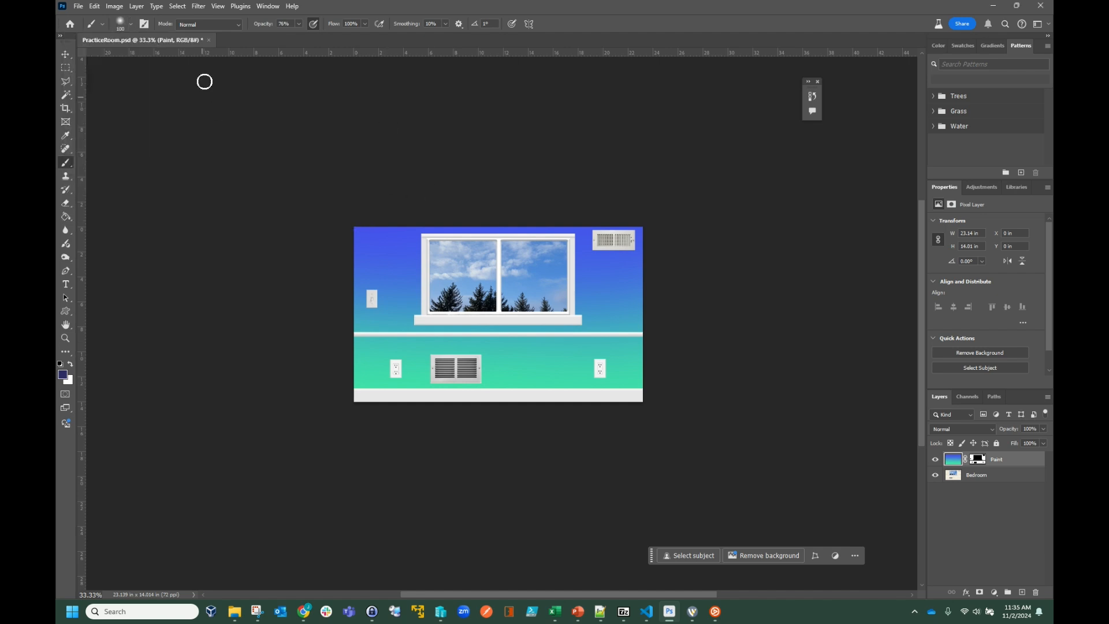
click(132, 25)
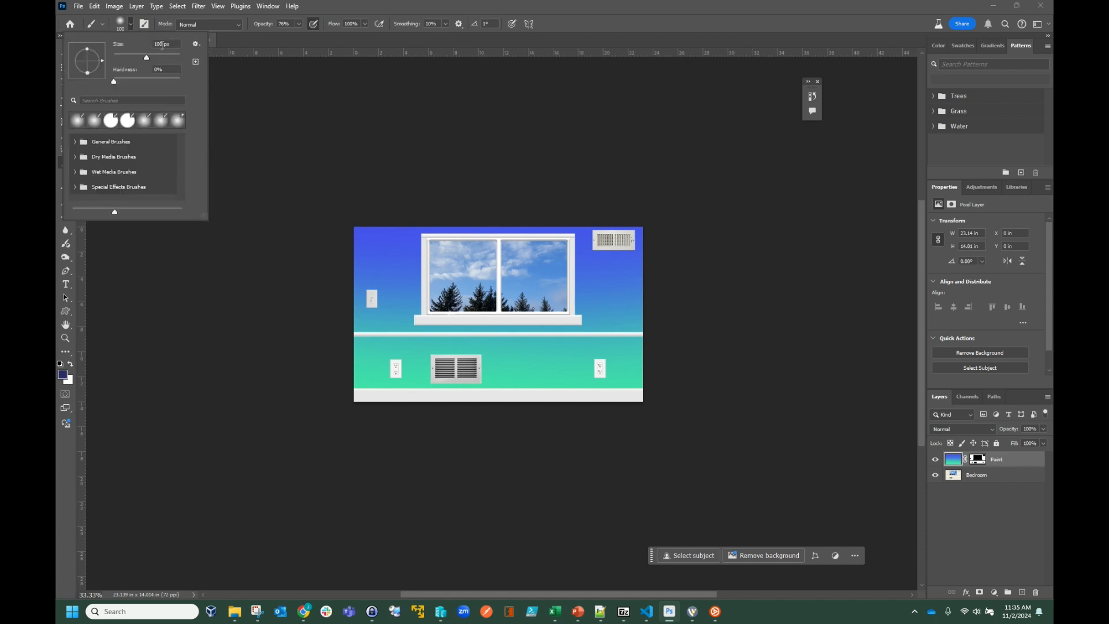
click(165, 44)
text(0)
key(Return)
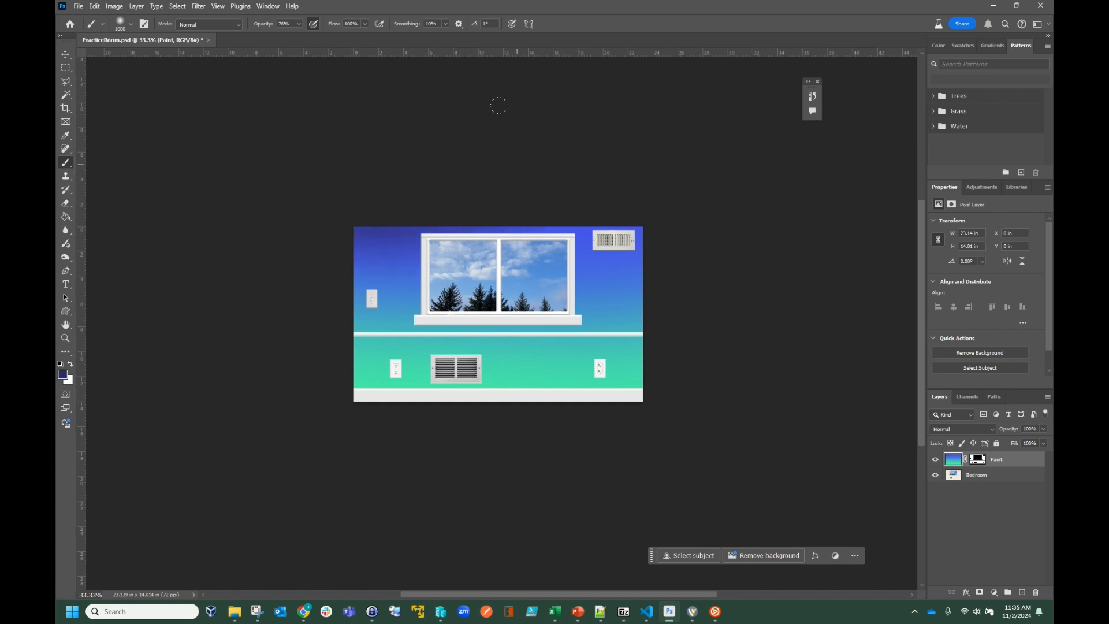
mouse_move(198, 175)
mouse_down()
mouse_move(371, 137)
mouse_move(651, 181)
mouse_move(548, 153)
mouse_move(155, 184)
mouse_up()
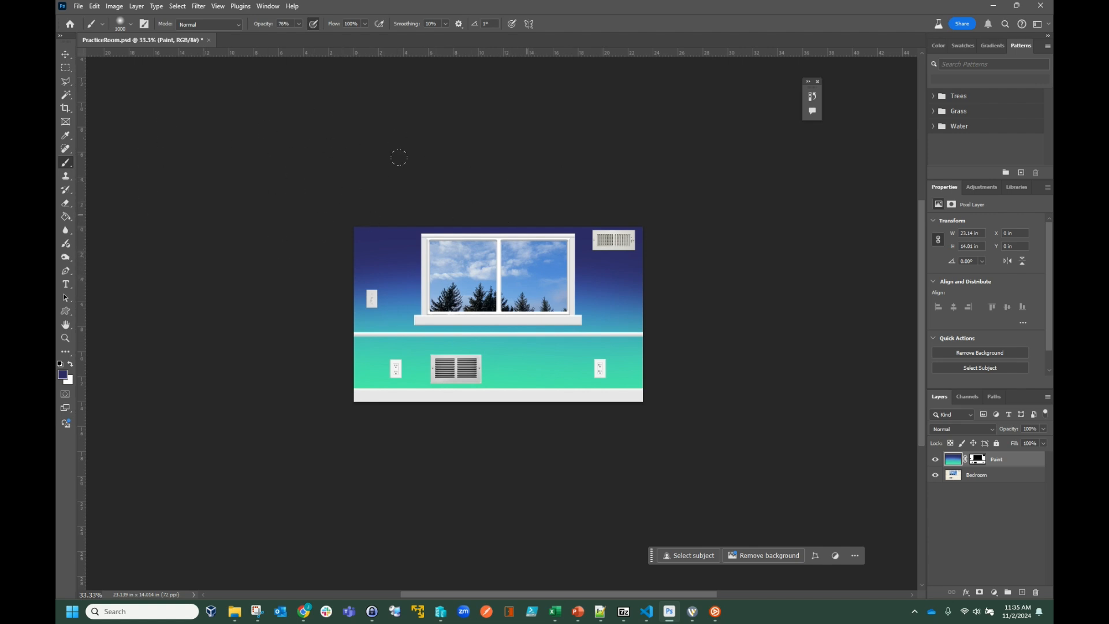
Add a new layer and generate a "Cool dog" with Generative Fill in a rectangular selection, about 3.25 × 4.33 in, below the upper vent.
click(65, 68)
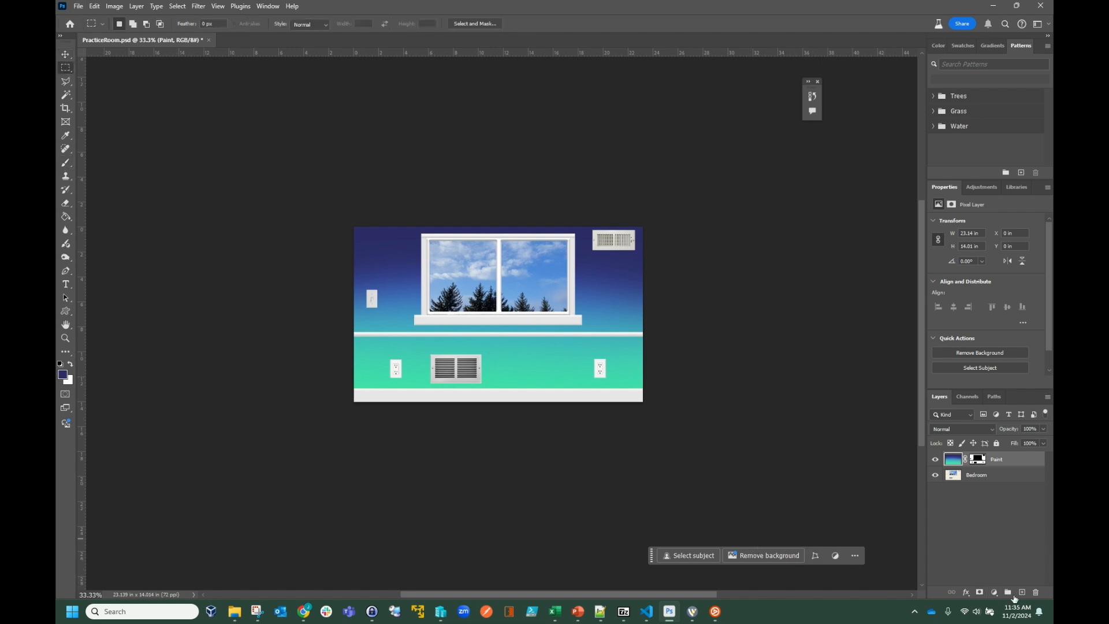
click(1022, 593)
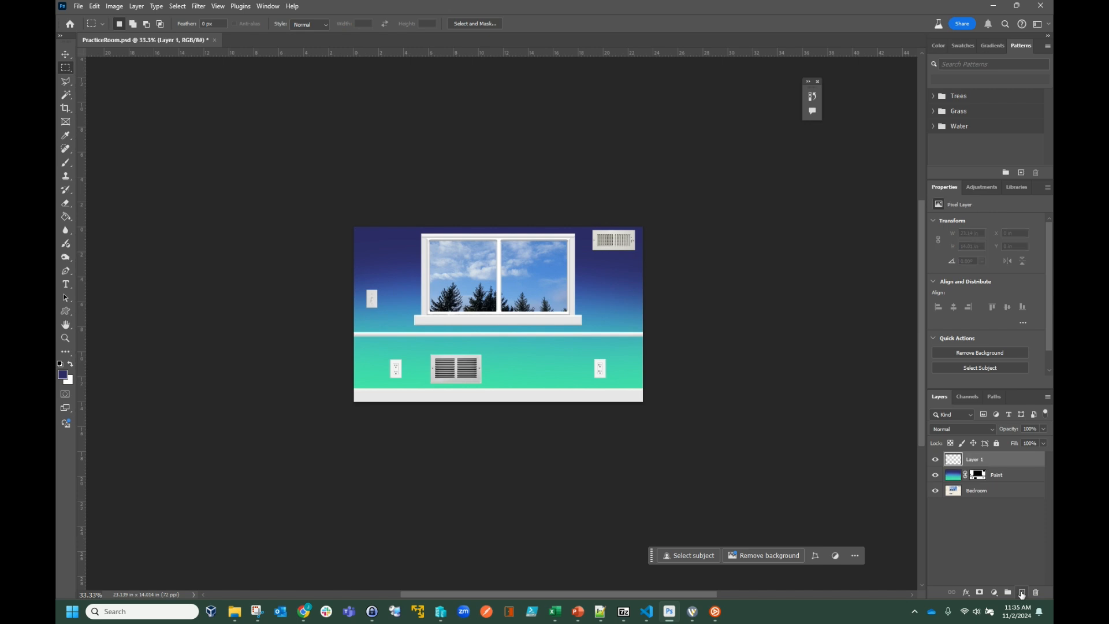
drag(596, 267, 635, 320)
click(689, 555)
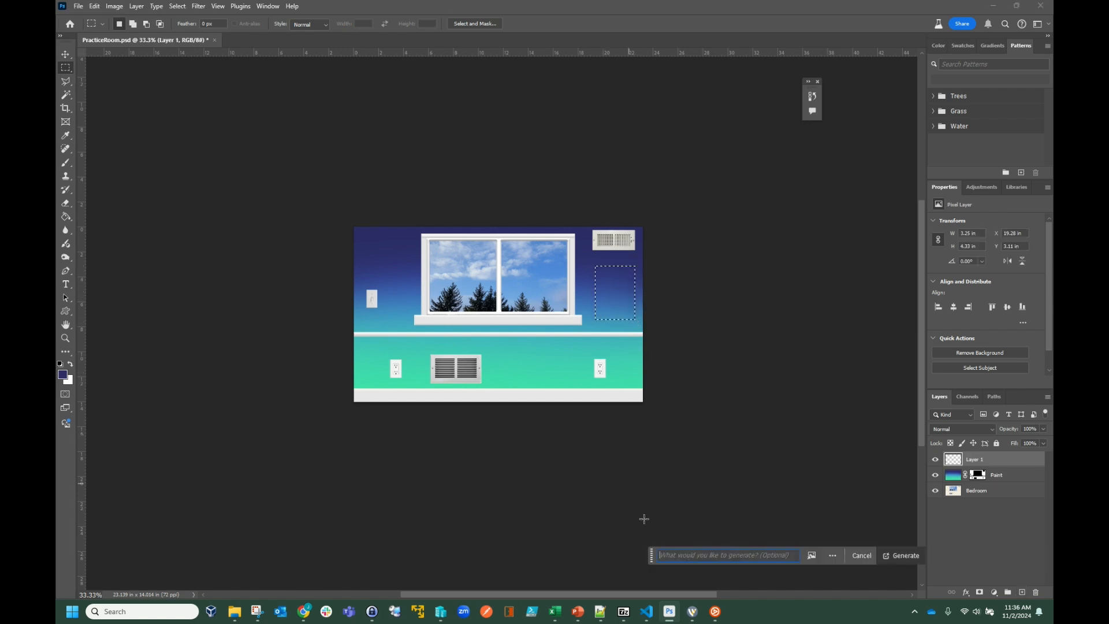
text(Cool dog)
key(Return)
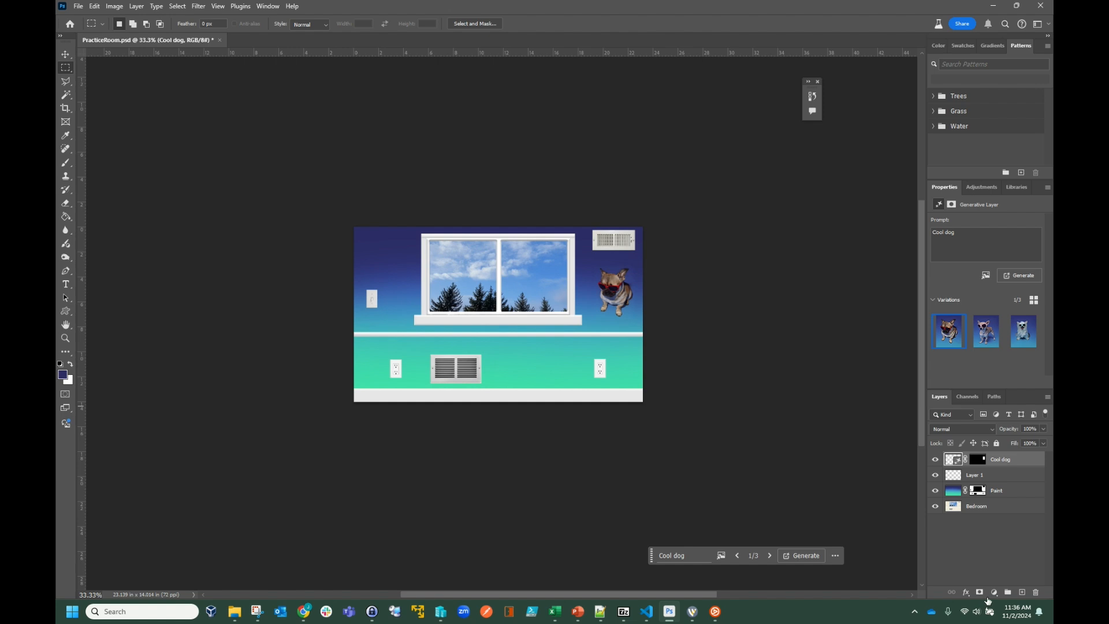
Add another layer and generate a "Cool Moon" with Generative Fill in a selection about 3.26 × 3.72 in above the light switch.
click(1022, 592)
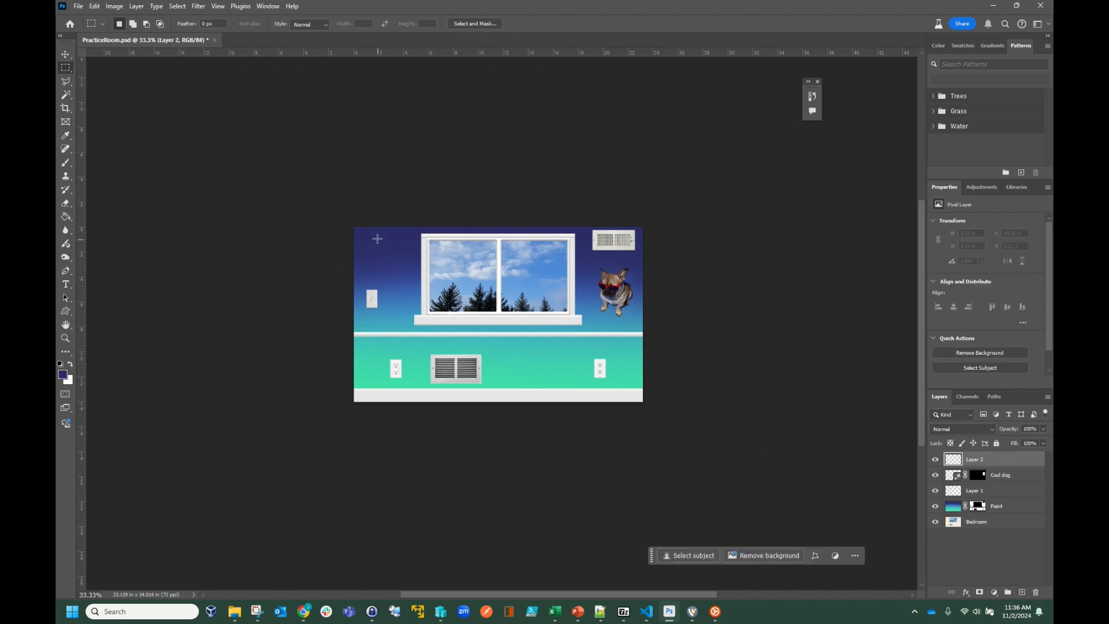
drag(372, 236, 413, 283)
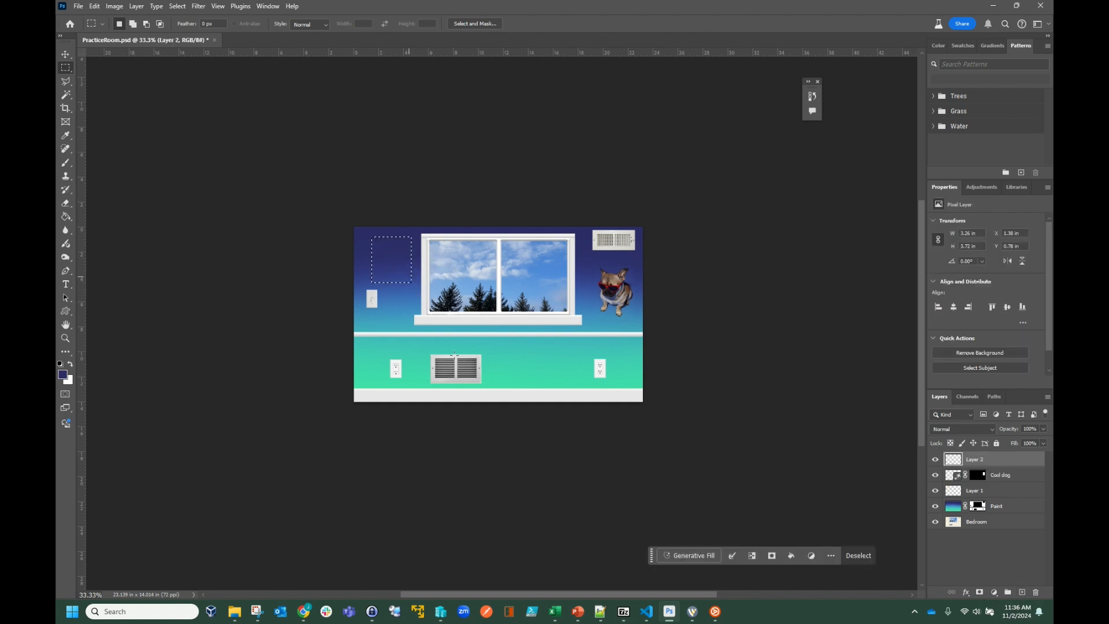
click(685, 557)
text(Cool Moon)
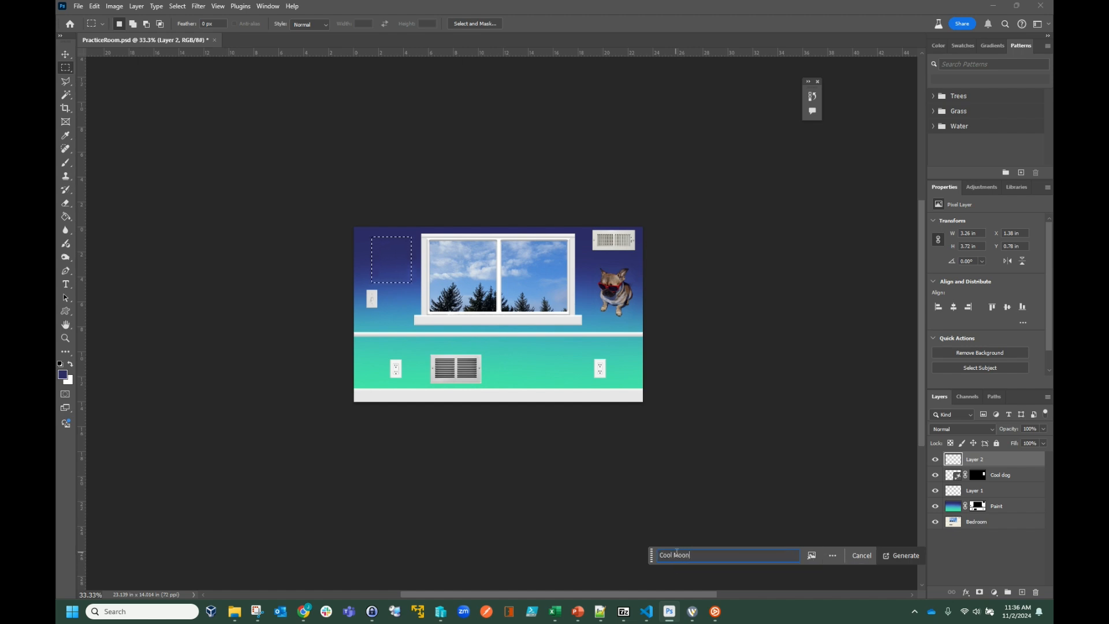
key(Return)
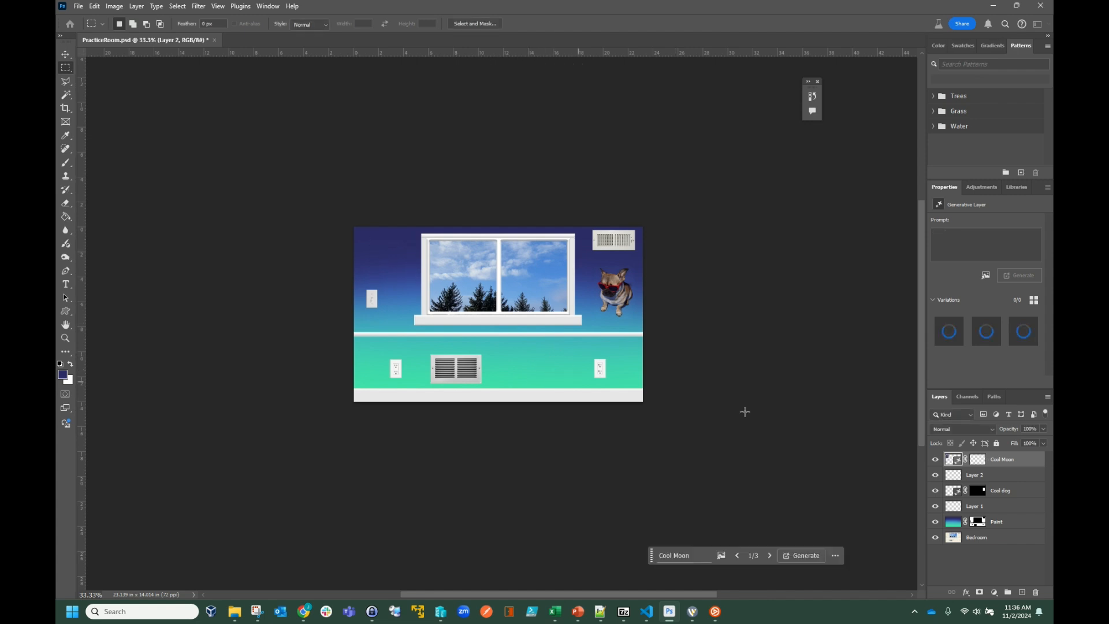
Rename the empty Layer 2 below the Cool Moon layer as Trim.
click(66, 338)
click(470, 350)
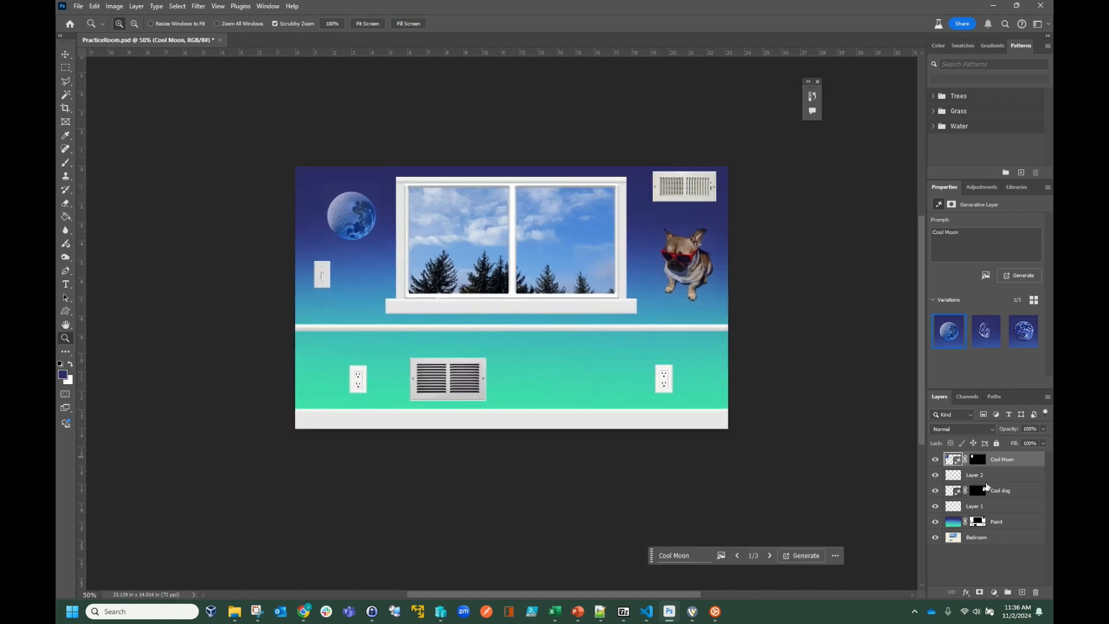
click(960, 477)
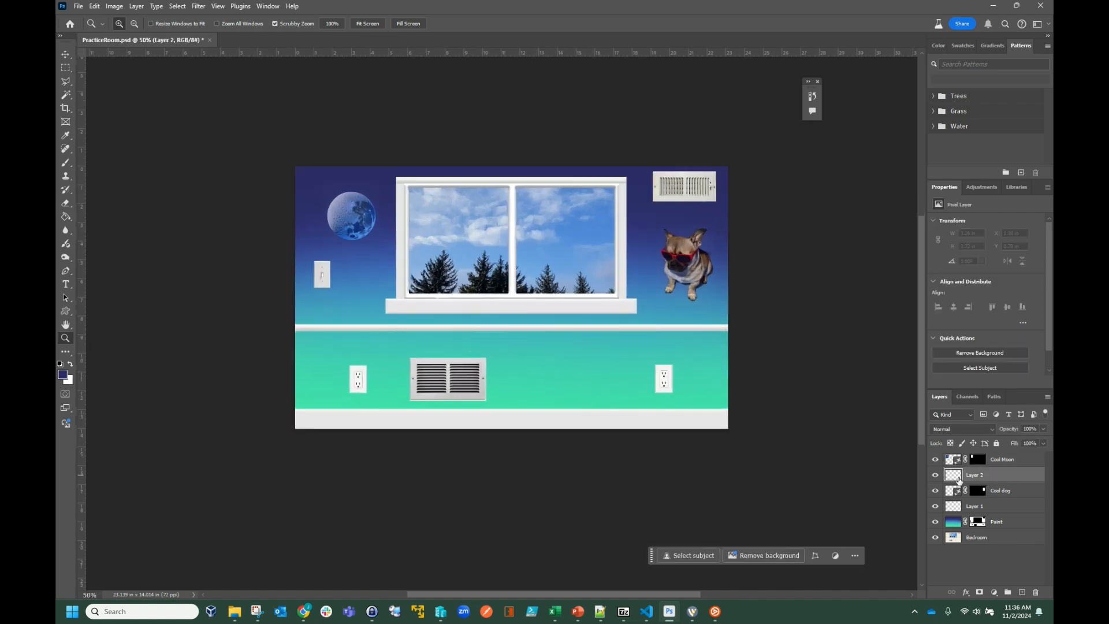
double_click(976, 477)
text(GTrim)
key(Return)
Select the window sill with a rectangular marquee and fill it on the Trim layer with the navy foreground color at 100% opacity.
click(66, 69)
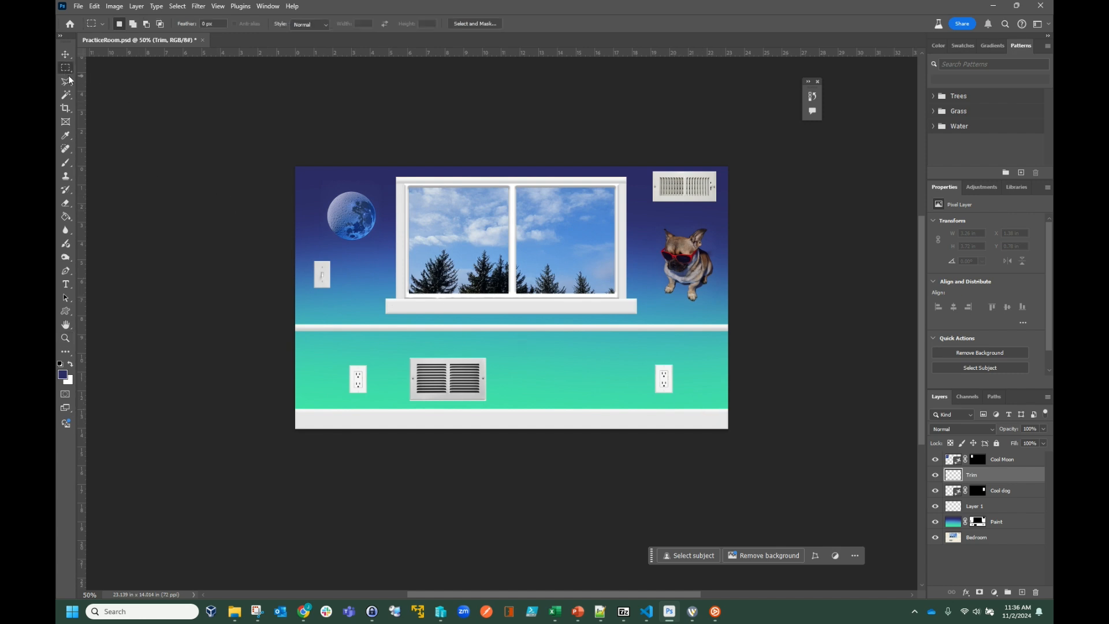
drag(384, 298, 637, 314)
click(94, 6)
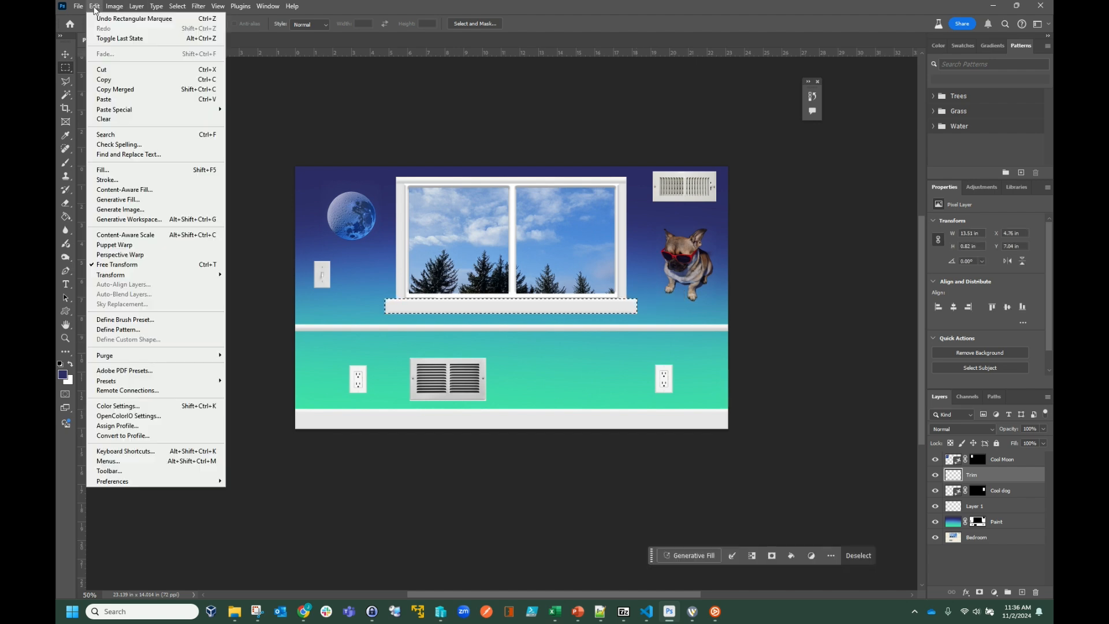
click(103, 170)
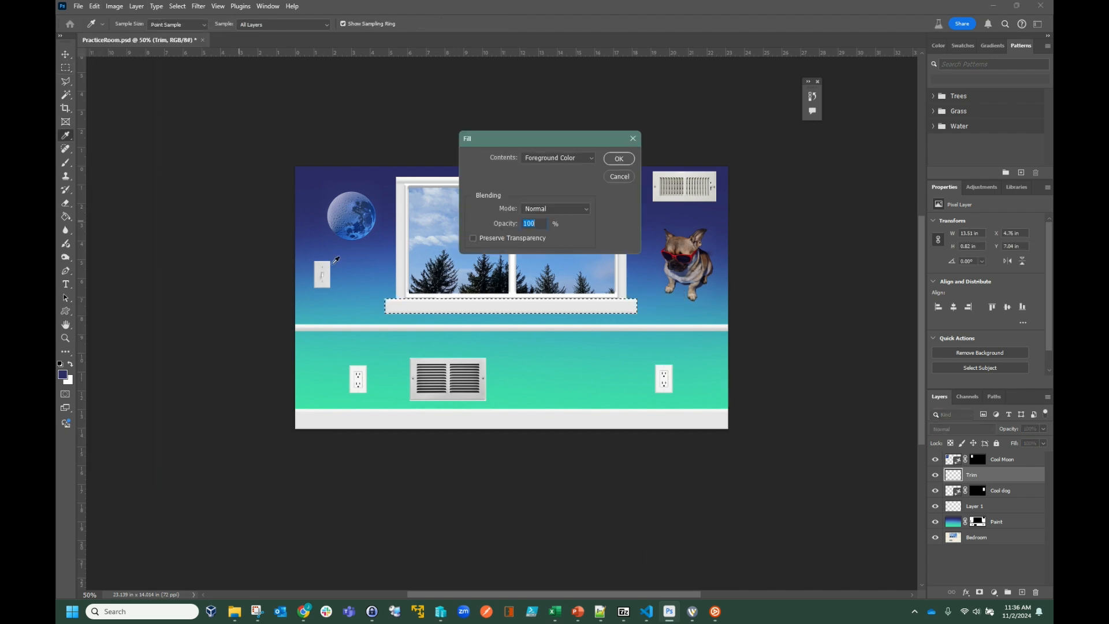
click(623, 164)
key(m)
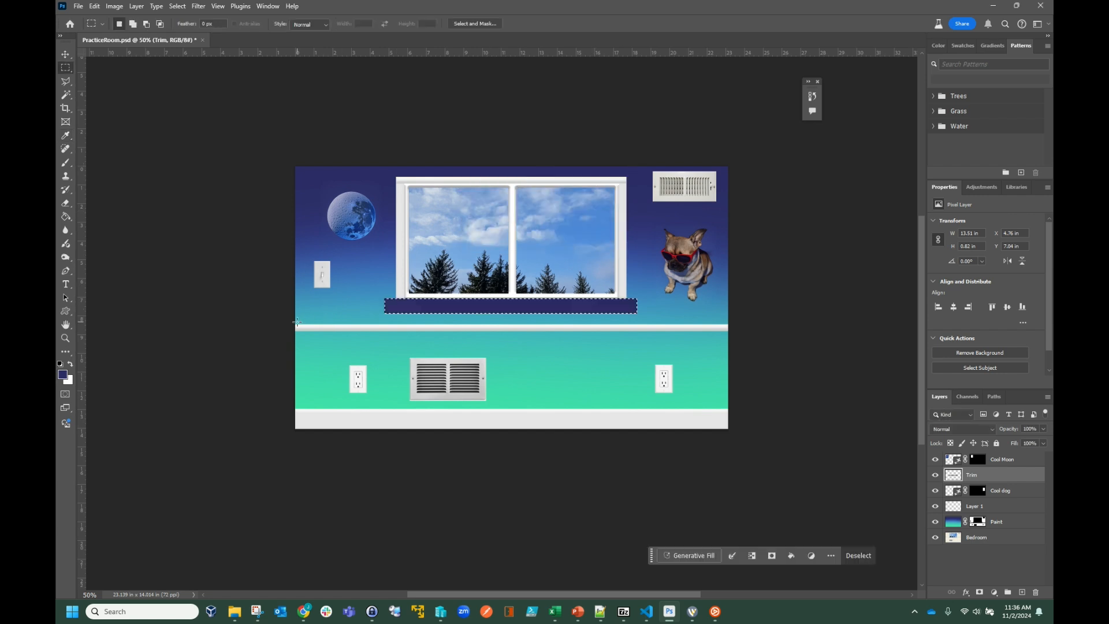
Select the full-width wall rail and the baseboard in turn, filling each on the Trim layer with the navy foreground color.
drag(297, 322, 754, 328)
click(93, 7)
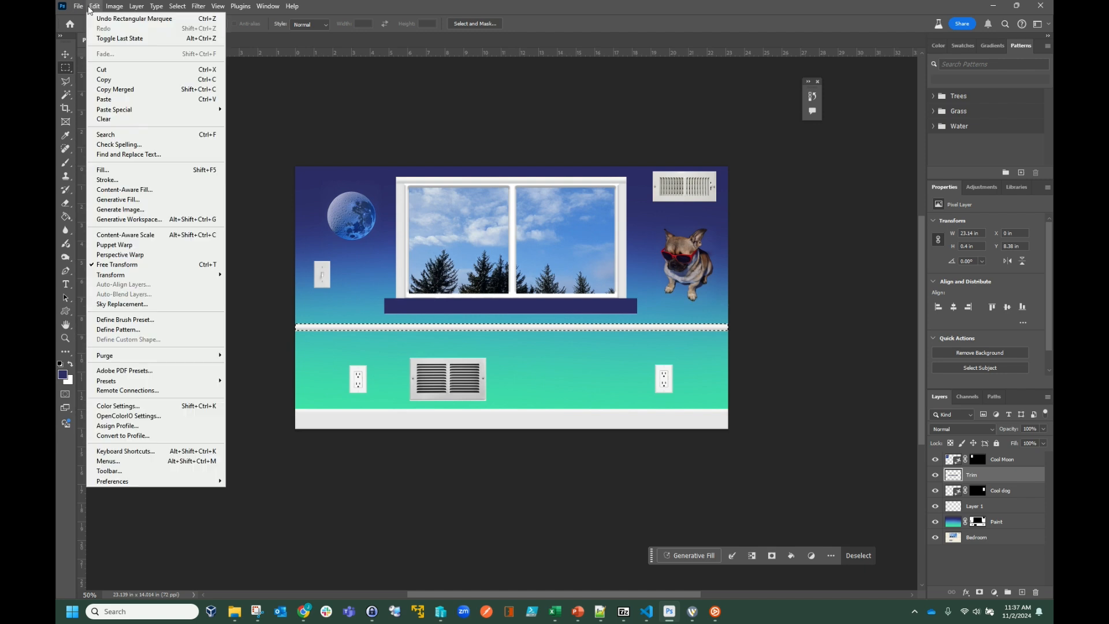
click(107, 169)
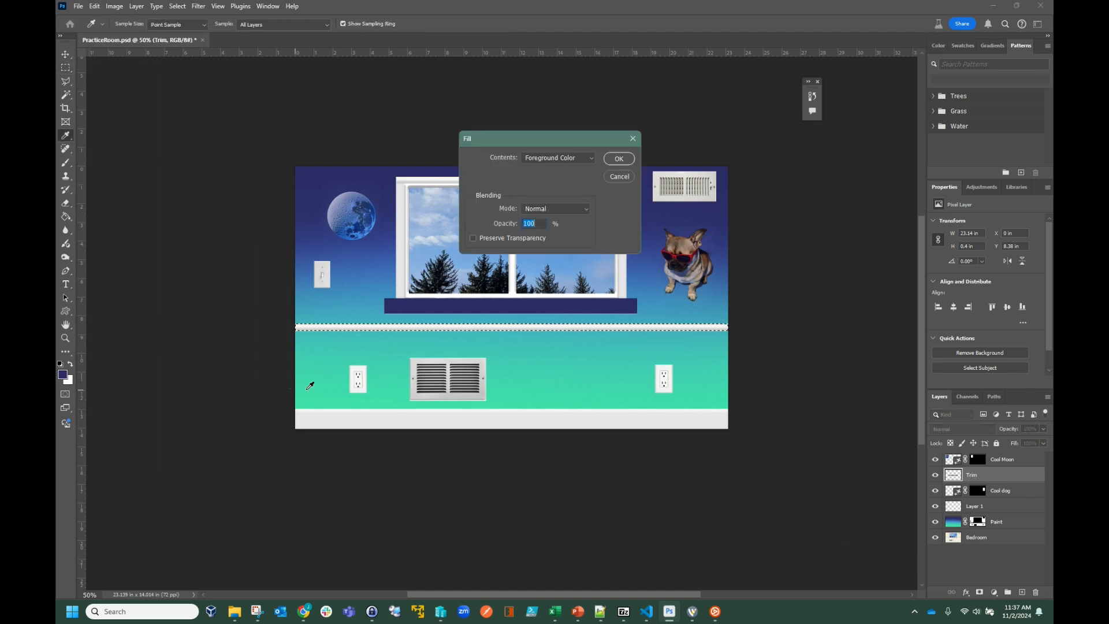
click(613, 158)
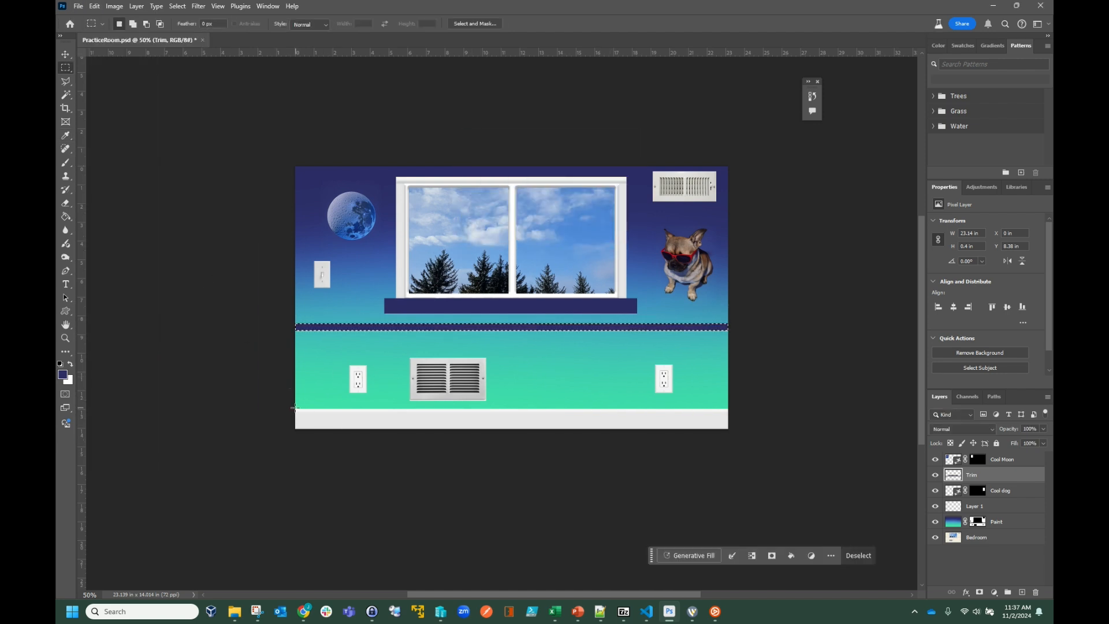
drag(294, 408, 824, 464)
key(alt+BackSpace)
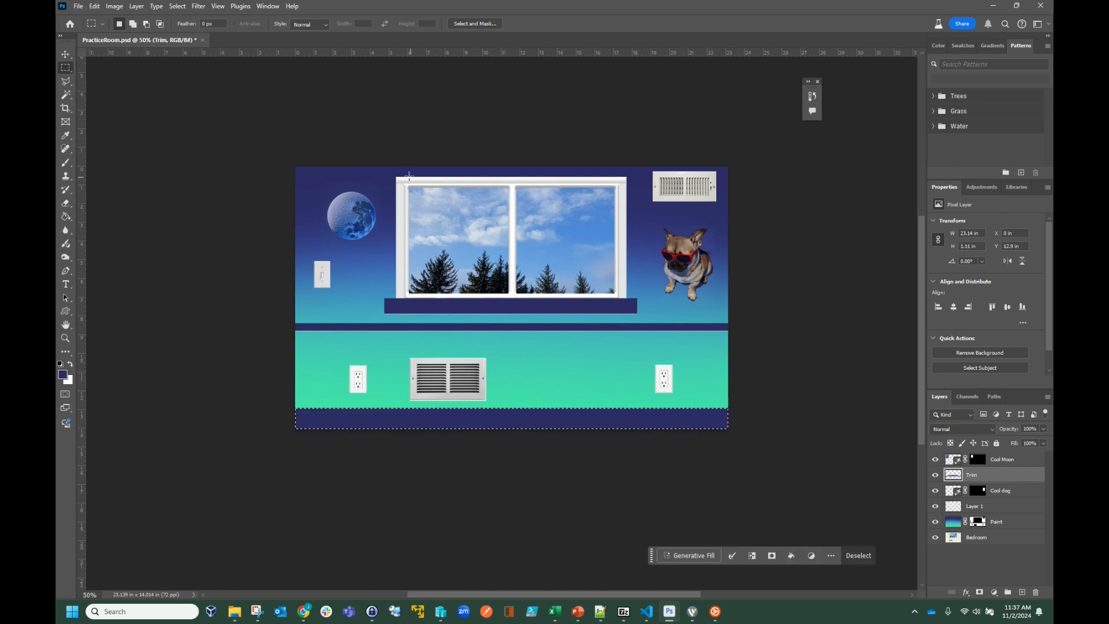
Deselect the baseboard and reduce the Trim layer's opacity to 92%, keeping its blend mode at Normal.
click(245, 307)
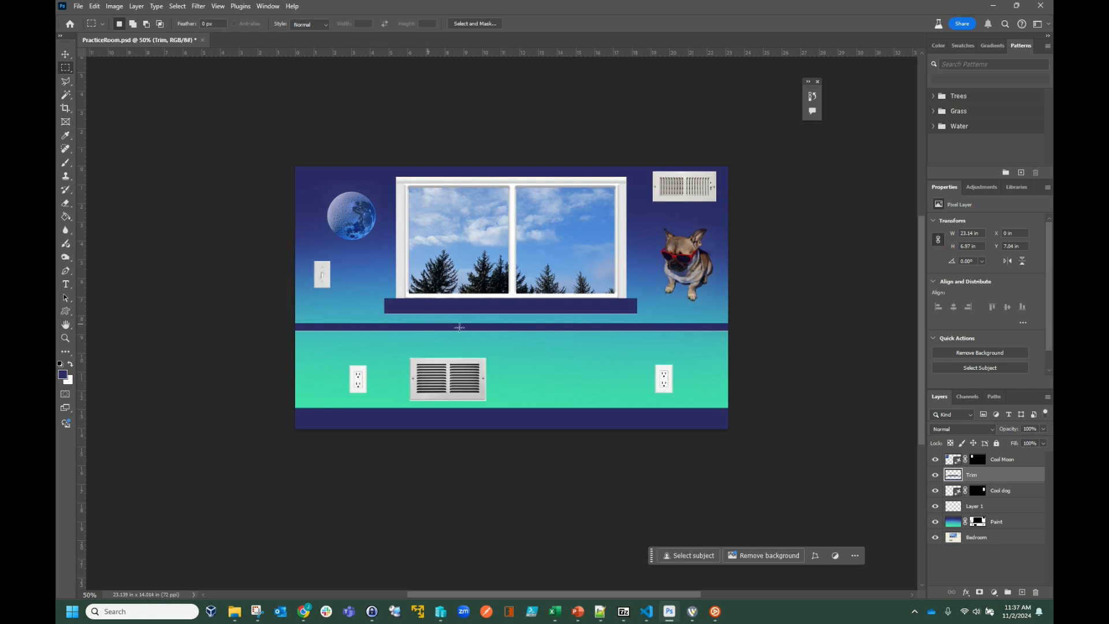
click(984, 430)
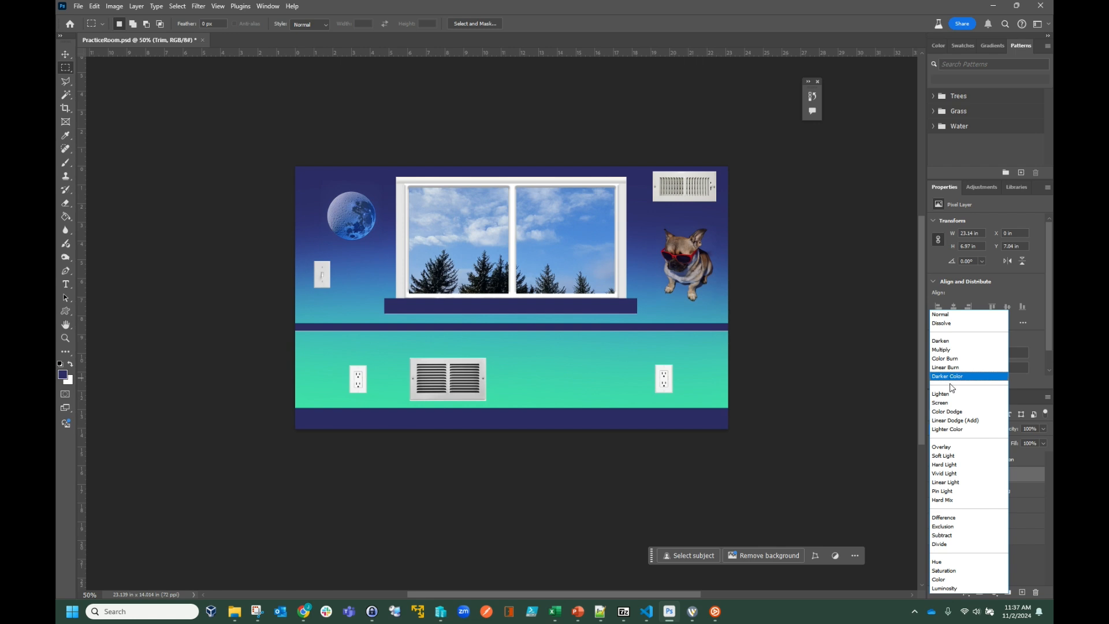
click(941, 315)
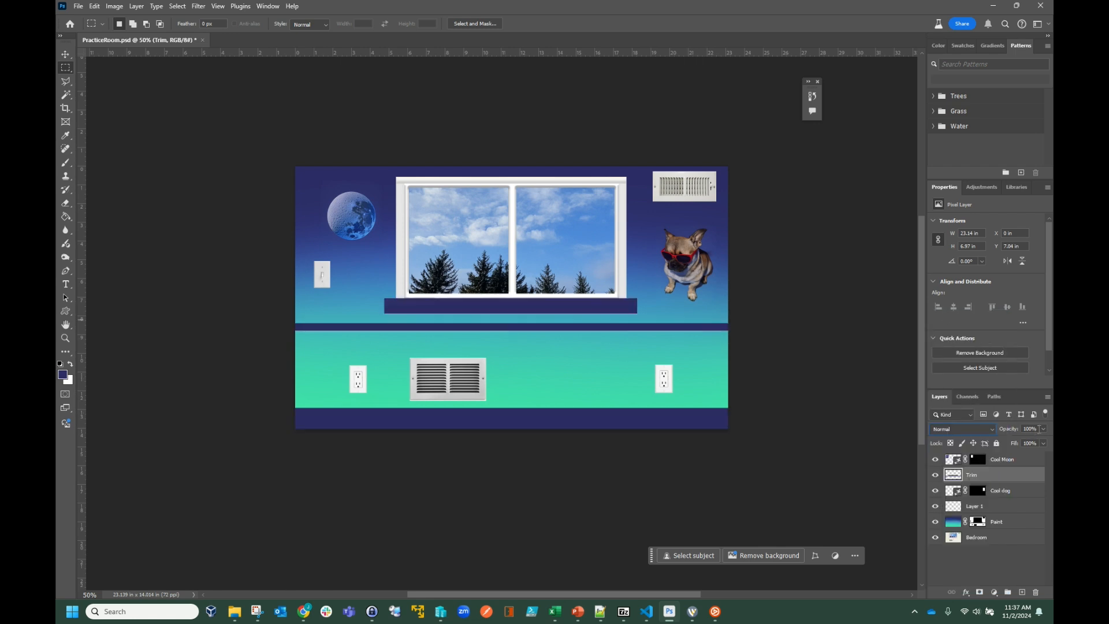
click(1042, 429)
drag(1026, 439, 1026, 441)
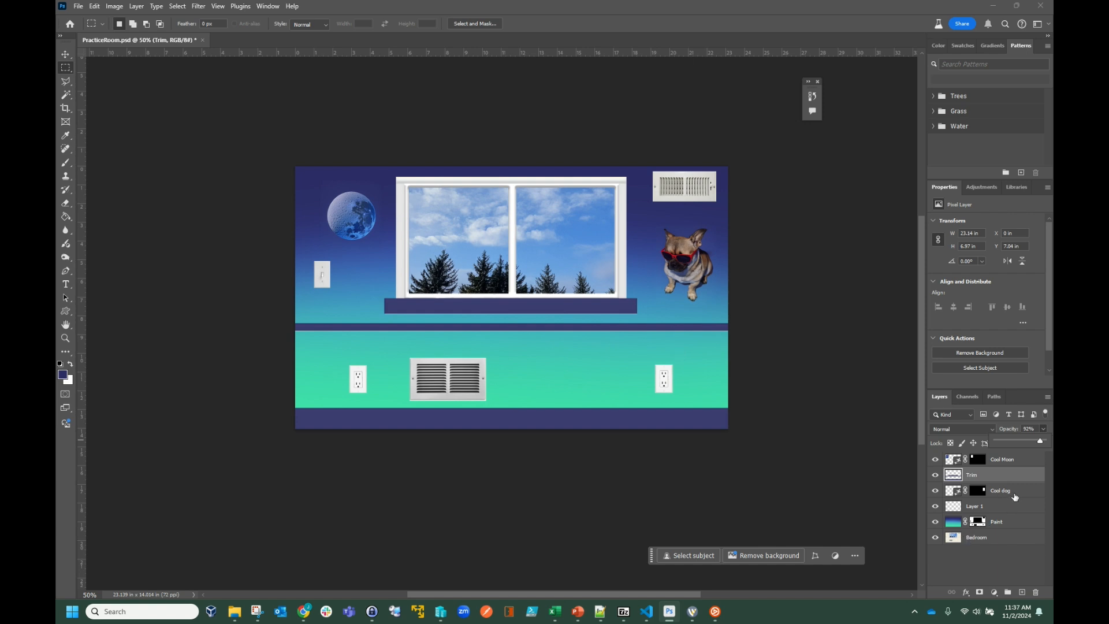
Add a new layer directly below Trim and select the window frame's left side with a rectangular marquee about 0.63 × 6.61 in.
click(1022, 592)
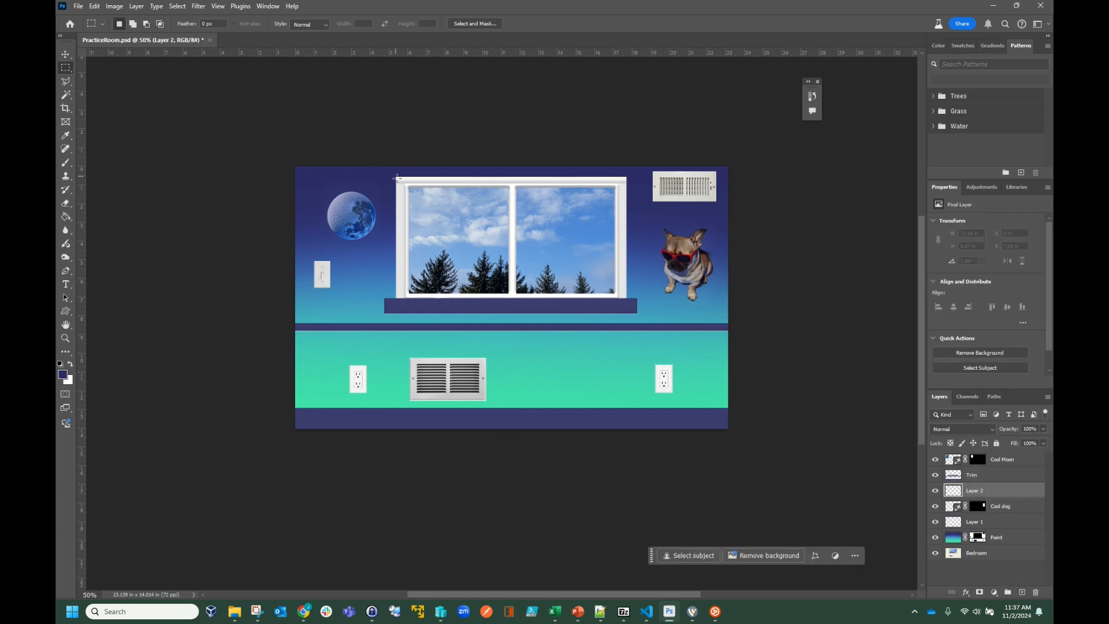
drag(395, 176, 406, 299)
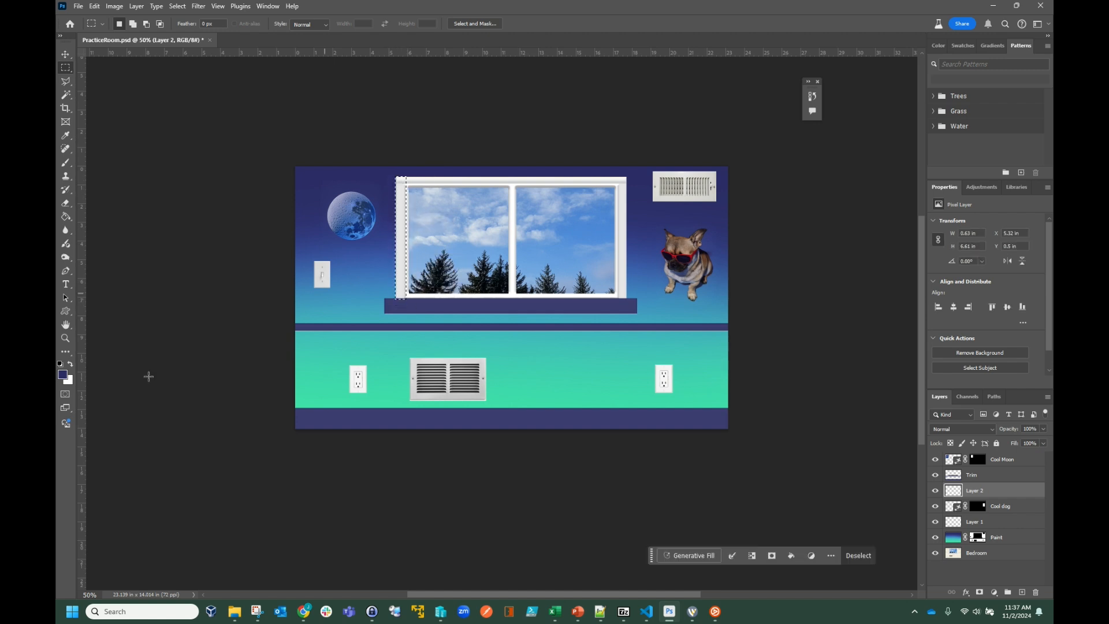